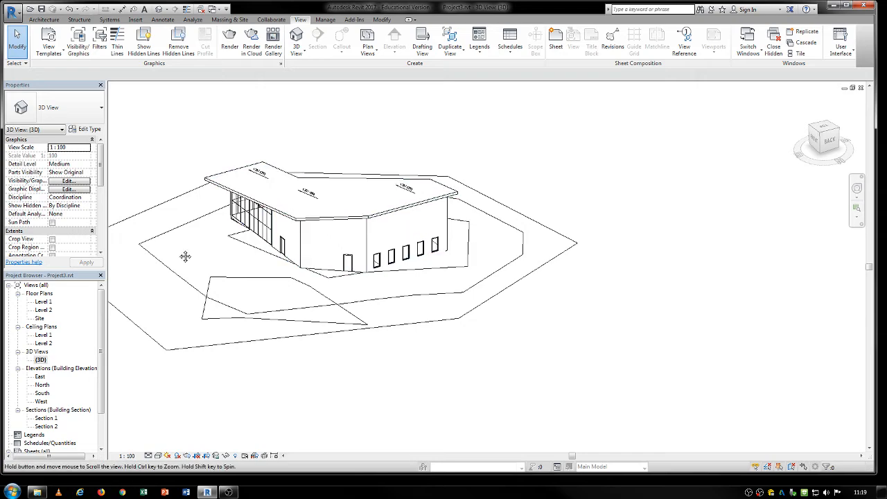
Draw a straight Generic - 200mm wall about 21300 mm long in the empty area outside the site boundary
middle_drag(184, 253, 233, 229)
click(43, 19)
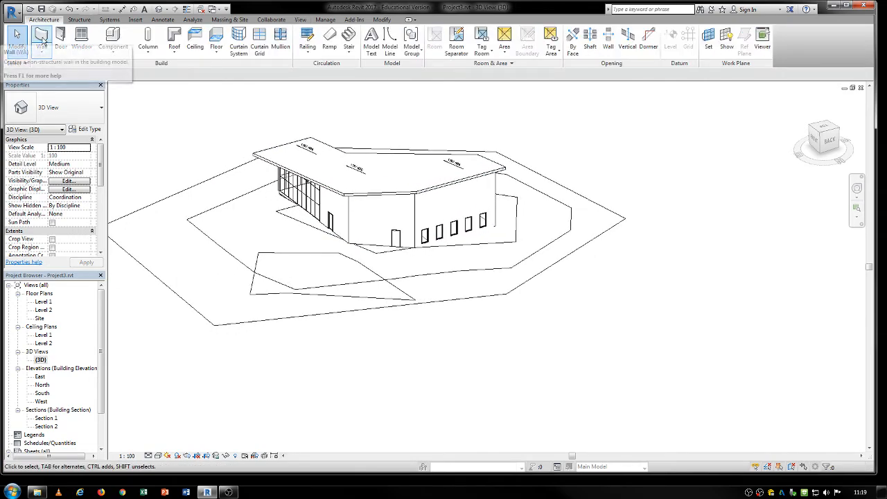
click(41, 38)
click(391, 343)
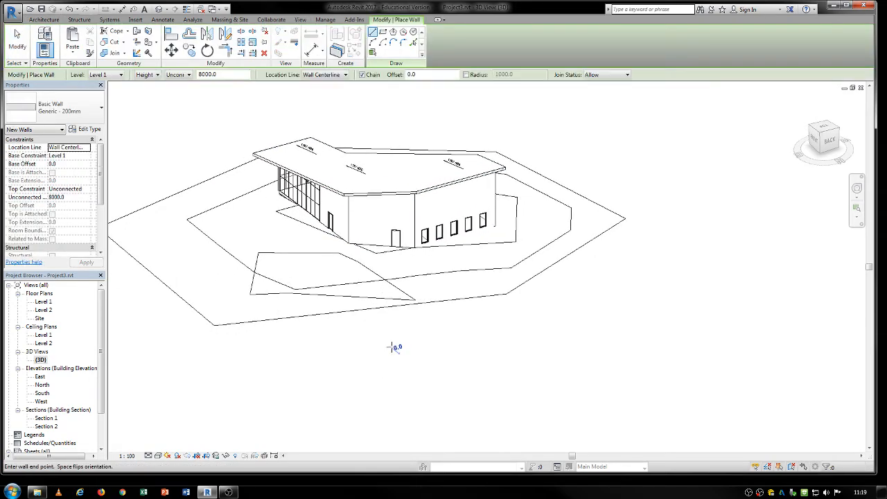
click(570, 342)
key(Escape)
key(Escape)
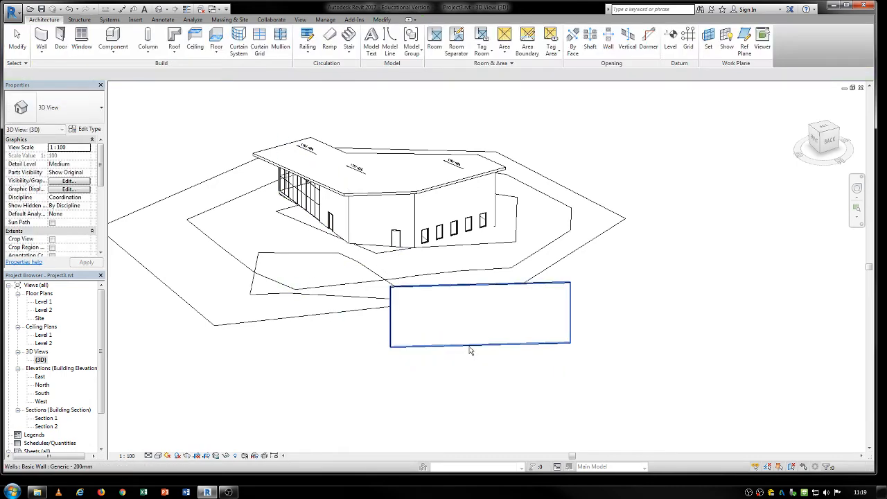
Change the newly drawn freestanding wall's type to Curtain Wall
click(485, 350)
shift+middle_drag(507, 359, 461, 399)
scroll(461, 348, up, 2)
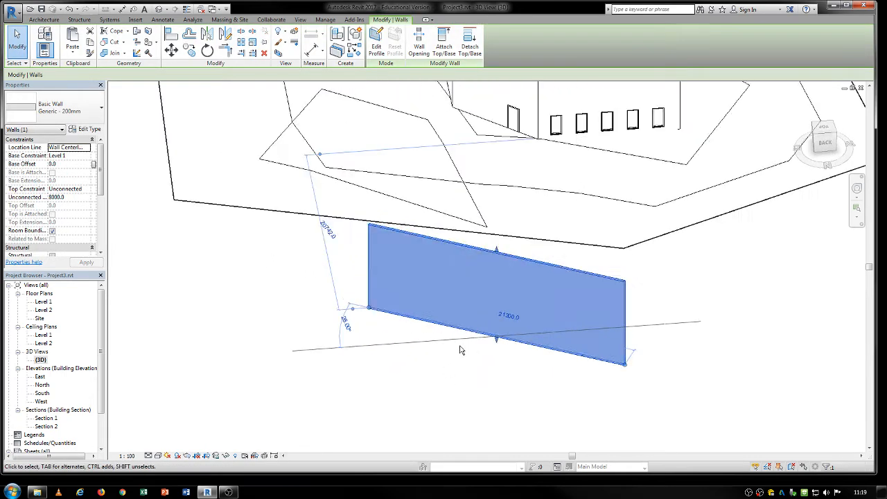
middle_drag(504, 346, 451, 344)
click(70, 107)
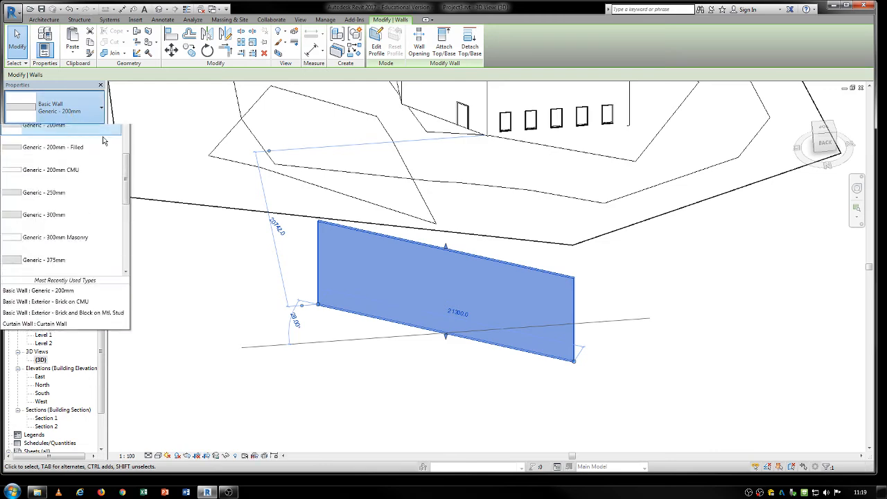
drag(127, 207, 125, 284)
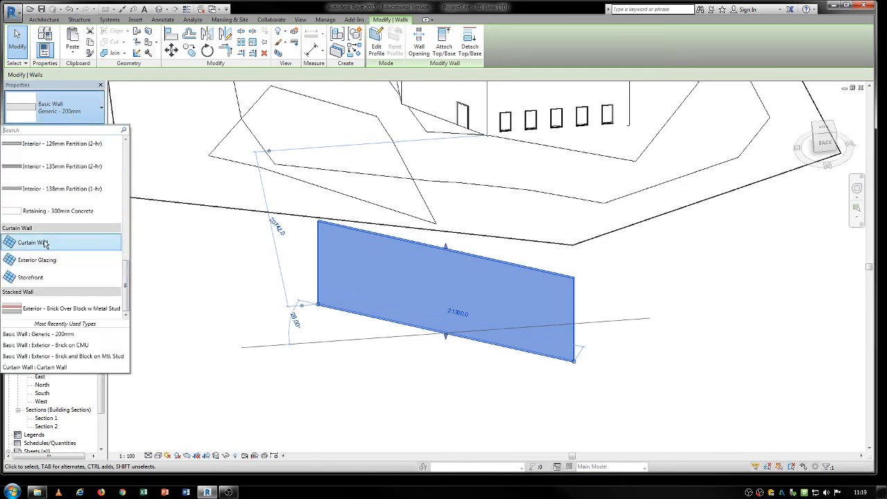
click(83, 241)
click(431, 413)
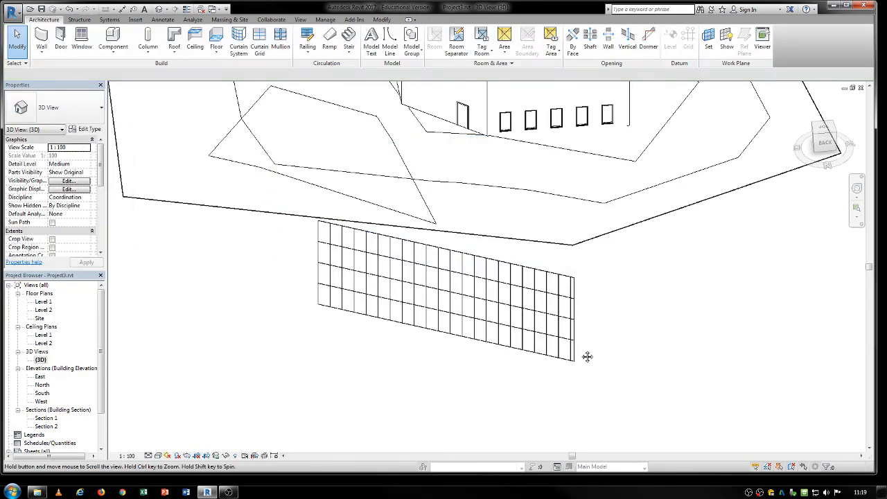
Set the Curtain Wall type's vertical grid and horizontal grid layouts to None
middle_drag(588, 356, 543, 380)
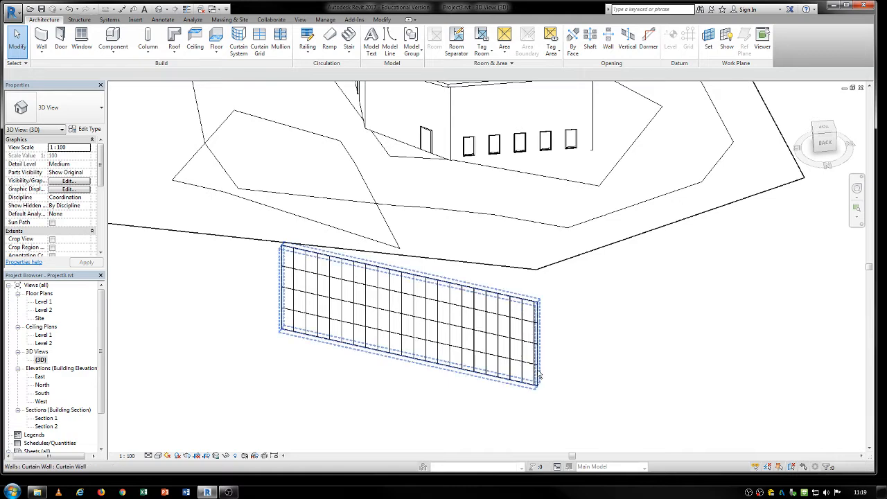
click(281, 308)
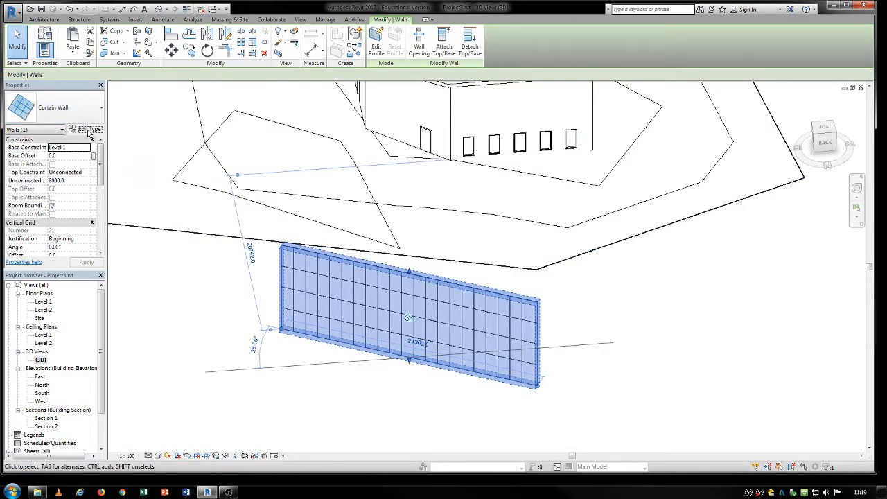
click(86, 128)
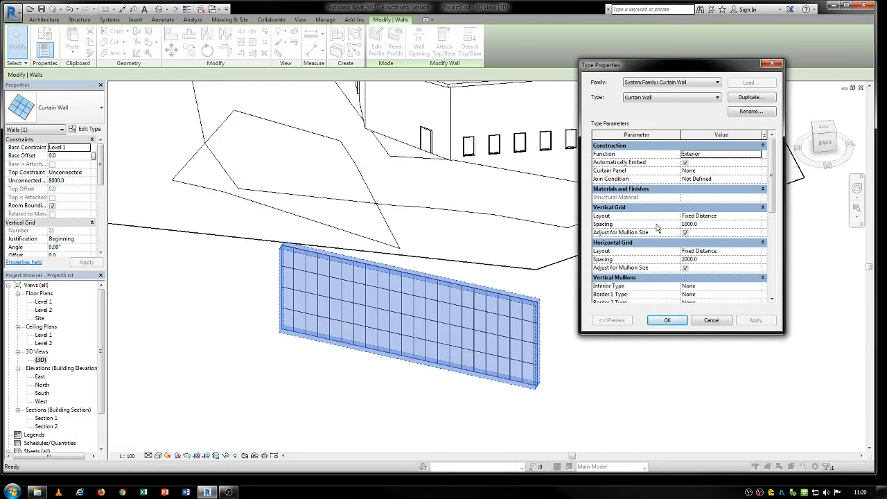
click(734, 220)
click(757, 220)
click(713, 223)
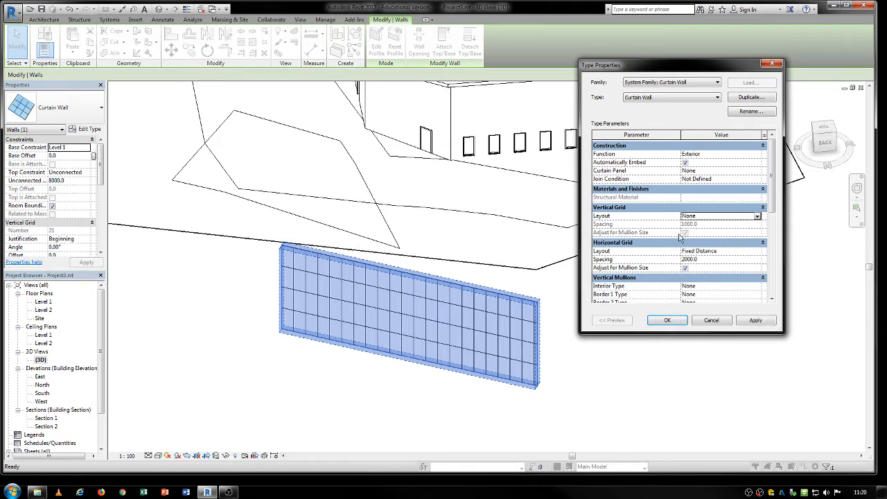
click(735, 251)
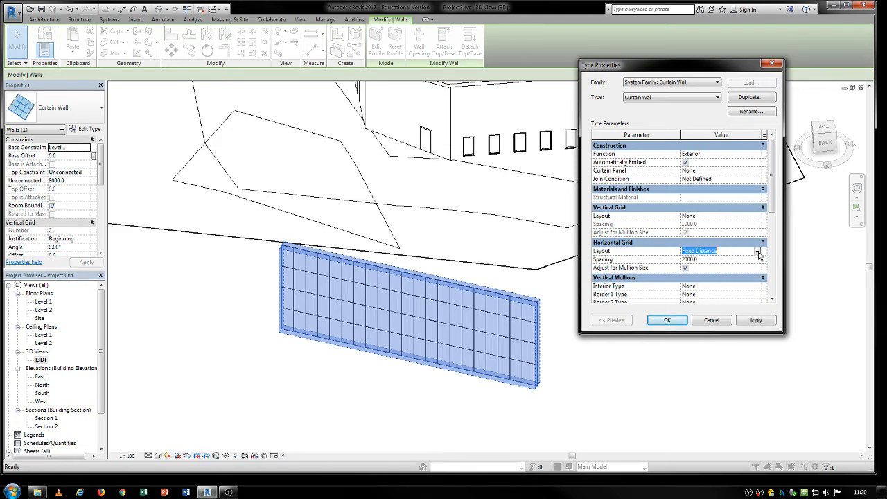
click(757, 251)
click(696, 260)
click(666, 320)
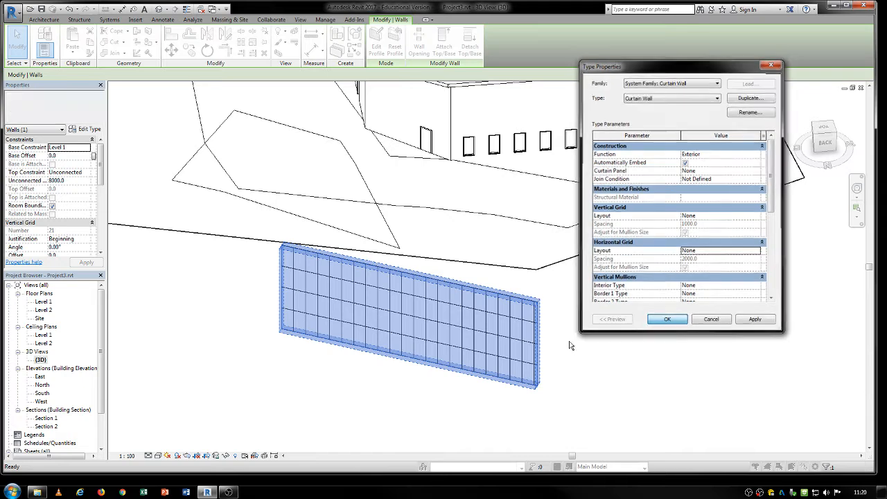
click(475, 271)
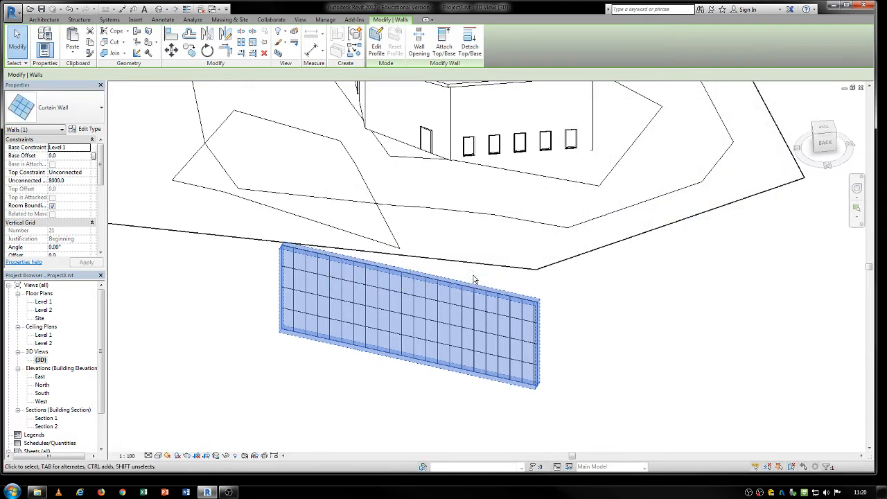
key(Escape)
Edit the curtain wall's type and set its vertical grid layout to Fixed Distance
click(527, 322)
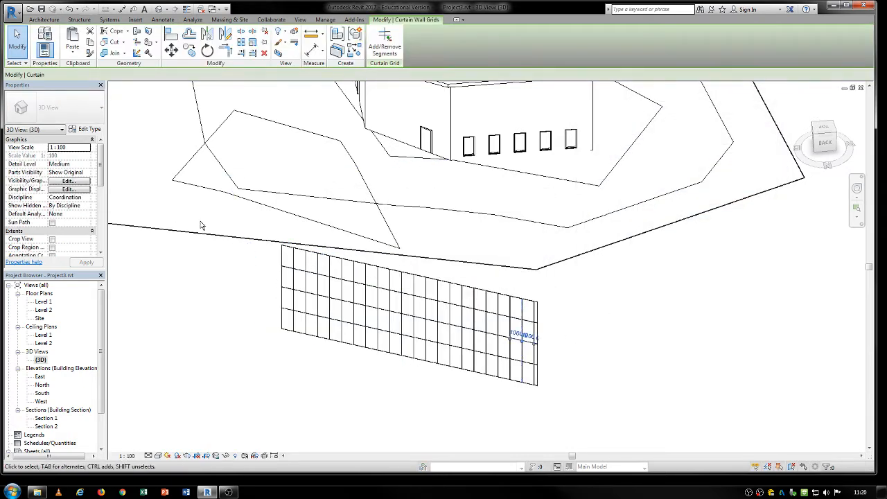
click(409, 282)
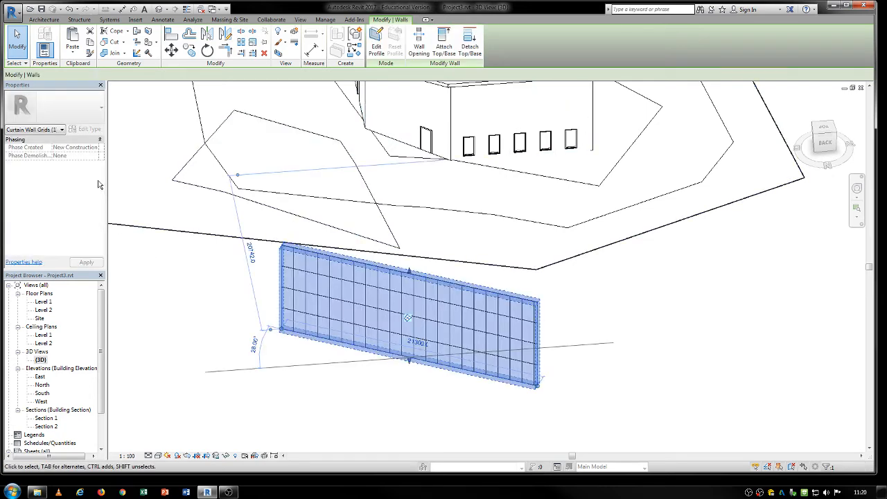
click(86, 128)
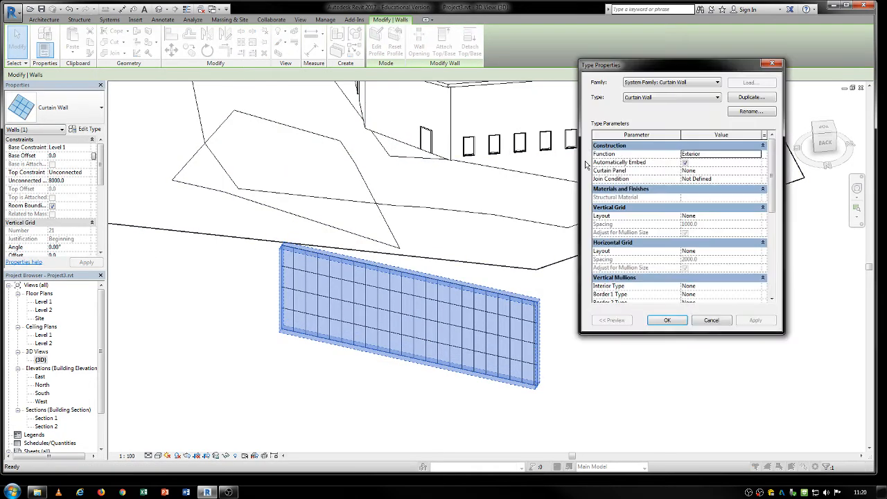
click(703, 217)
click(756, 218)
click(756, 217)
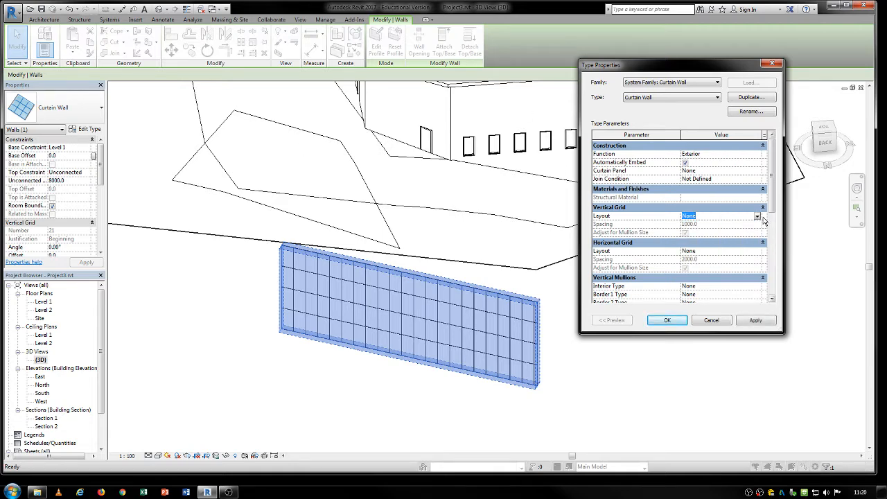
click(756, 217)
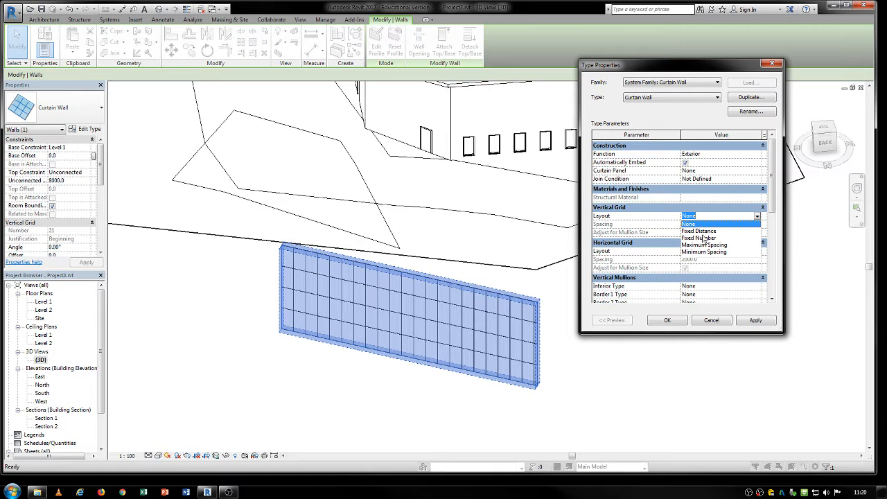
click(700, 232)
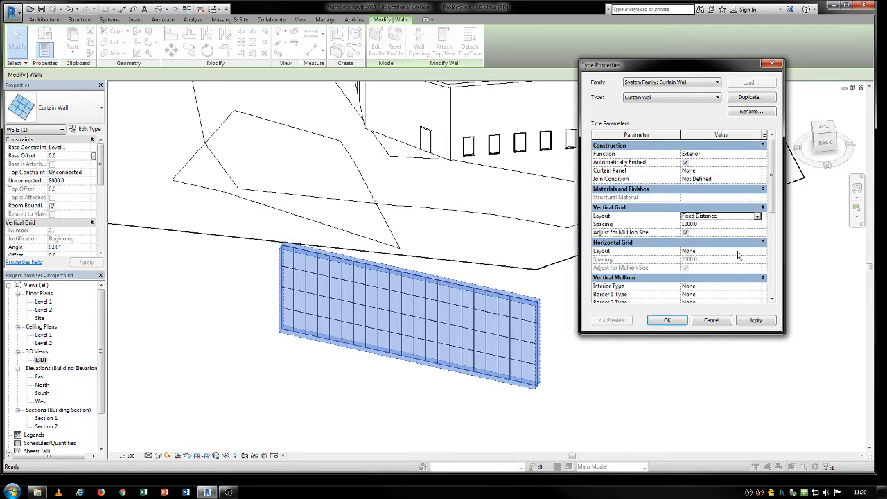
Set the type's horizontal grid layout to Fixed Distance with a spacing of 3000 mm and apply the changes
click(738, 252)
click(758, 251)
click(722, 267)
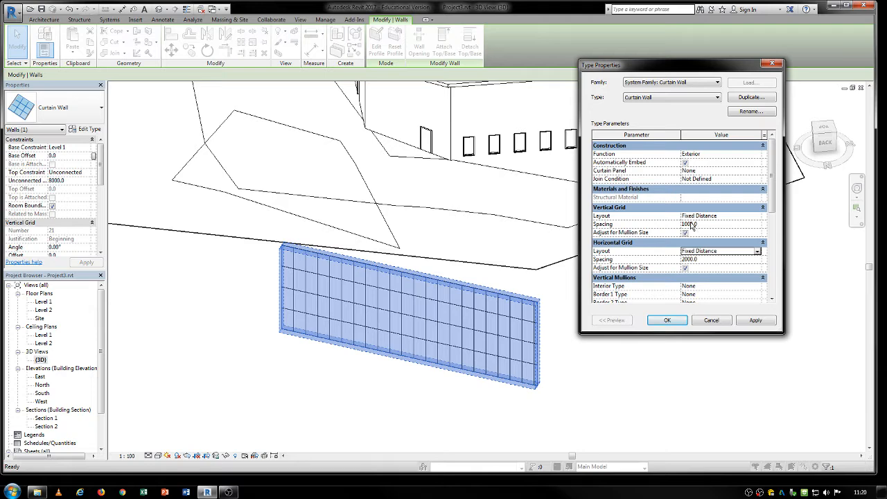
click(691, 227)
click(712, 258)
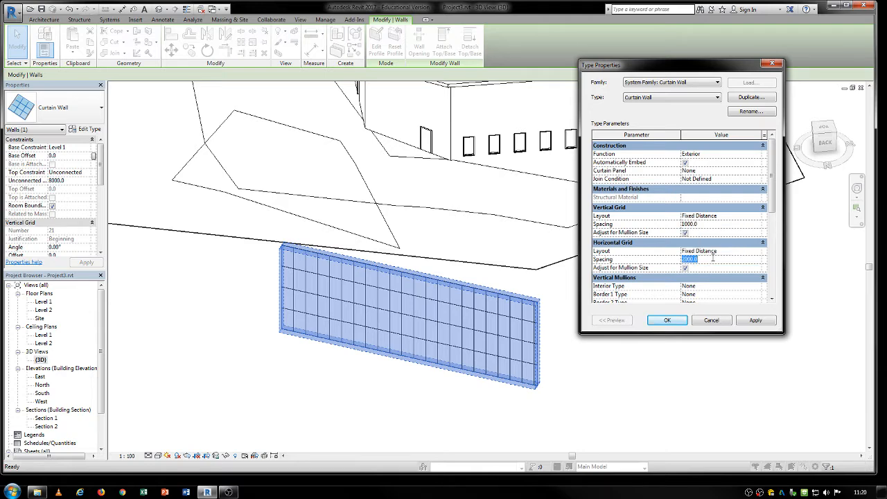
text(30)
click(667, 322)
click(562, 318)
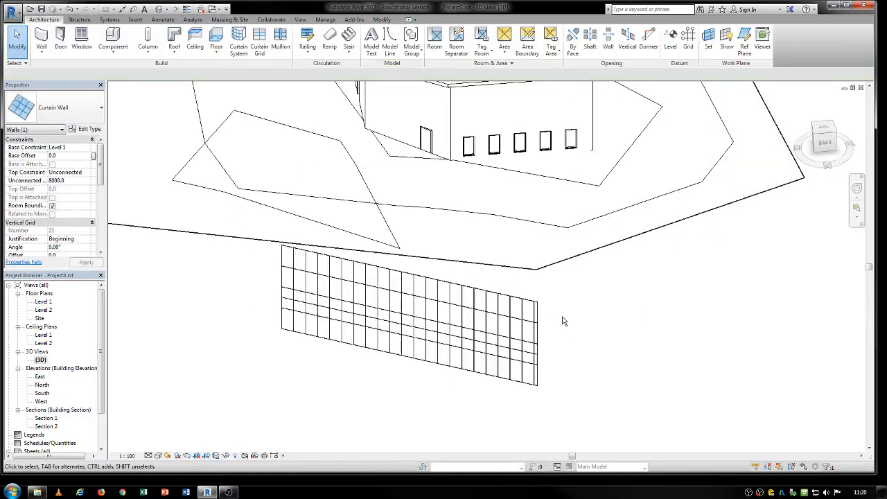
Delete the freestanding curtain wall and draw a new straight wall about 19400 mm long in its place
click(502, 341)
key(Delete)
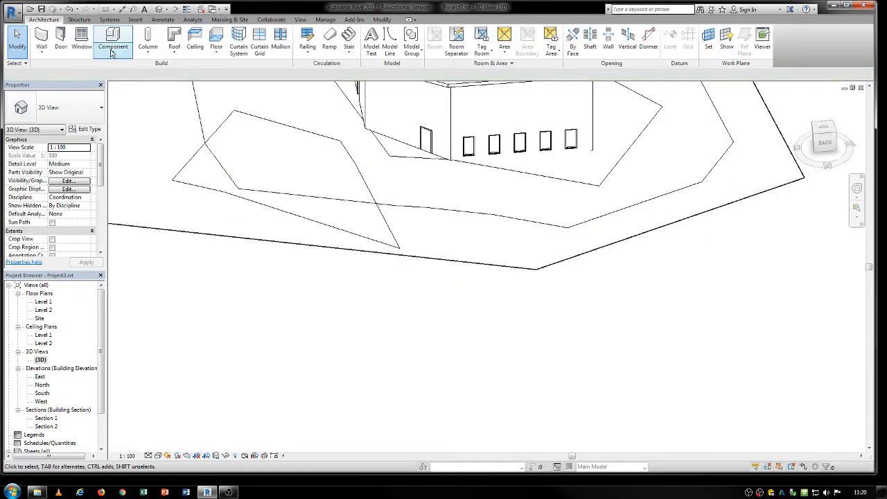
click(42, 40)
click(580, 356)
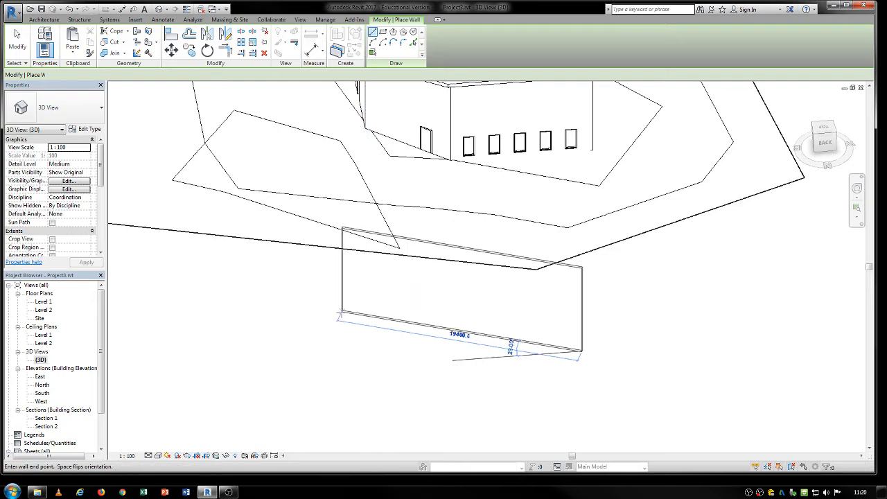
click(340, 315)
key(Escape)
key(Escape)
Change the replacement wall's type from the basic wall to Curtain Wall
click(362, 315)
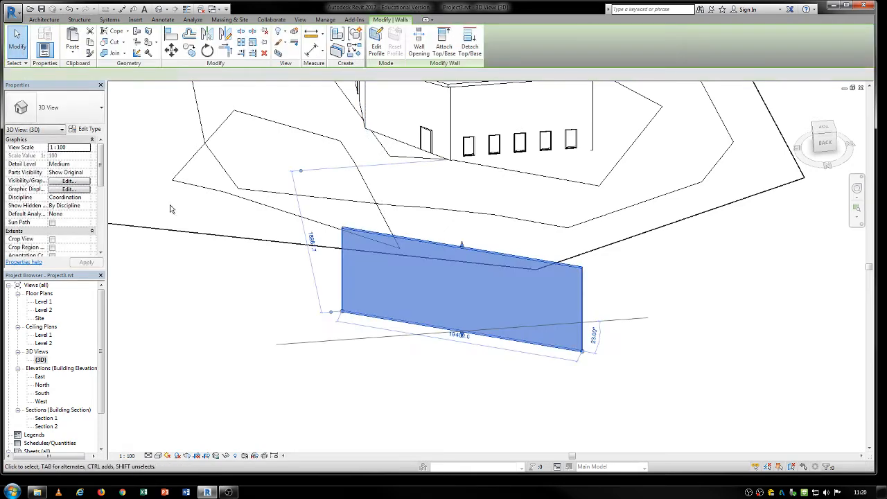
click(55, 107)
scroll(93, 262, down, 5)
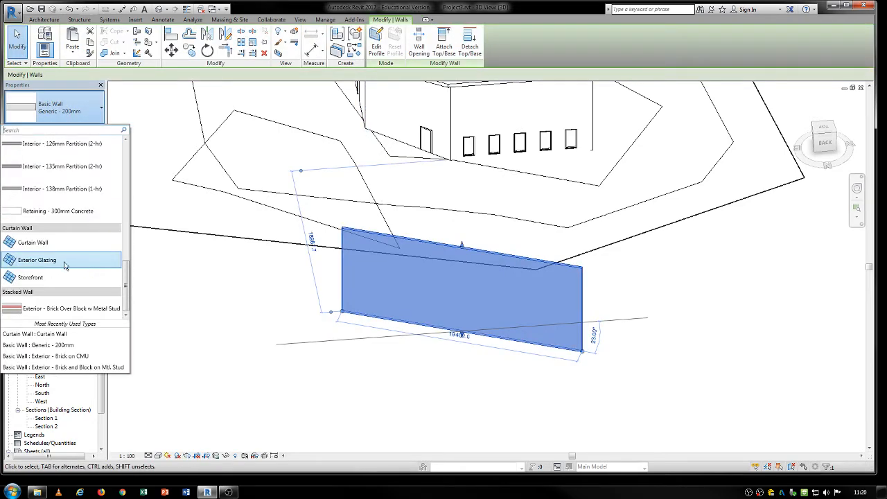
click(39, 242)
click(487, 388)
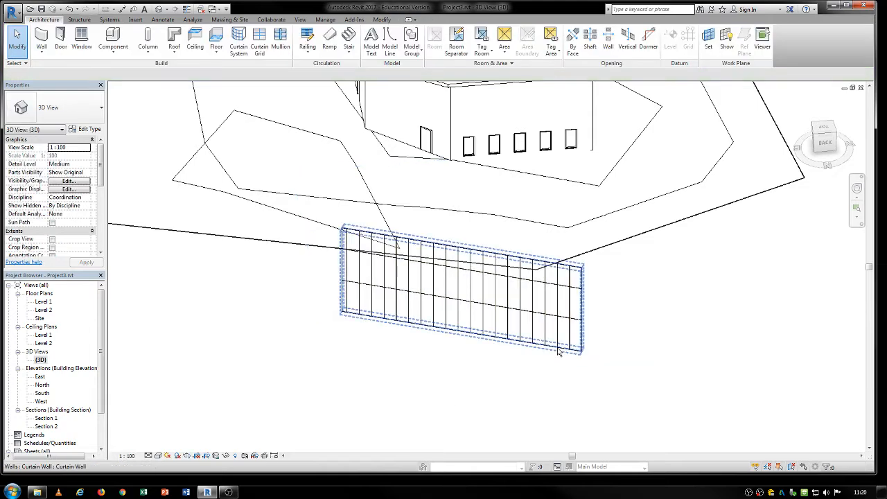
Set the new curtain wall's vertical grid justification to Center and apply it
middle_drag(590, 365, 552, 408)
scroll(501, 340, up, 3)
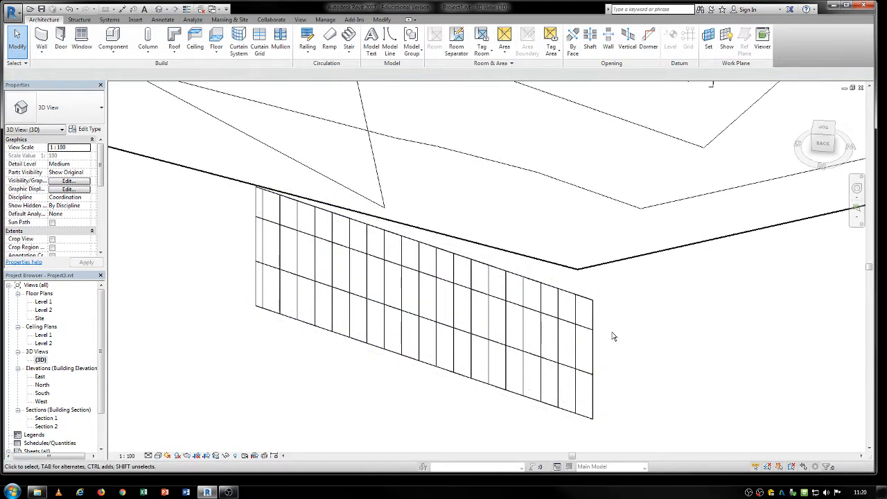
click(591, 321)
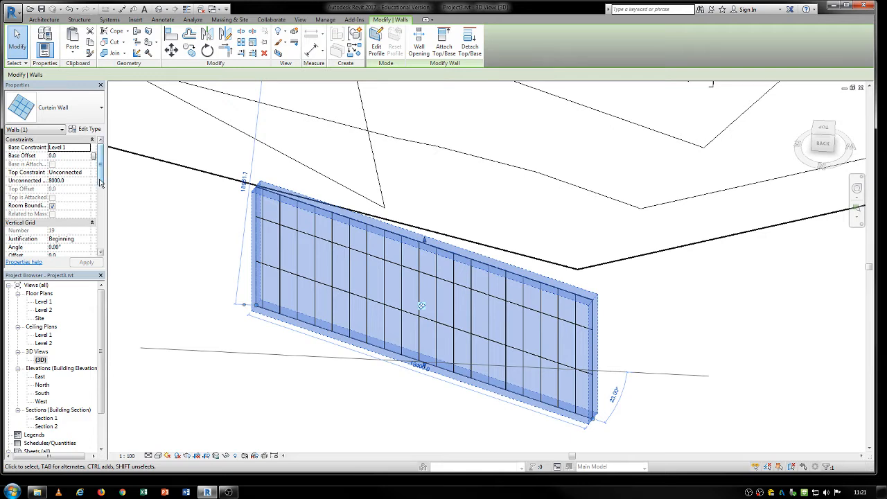
scroll(100, 182, down, 5)
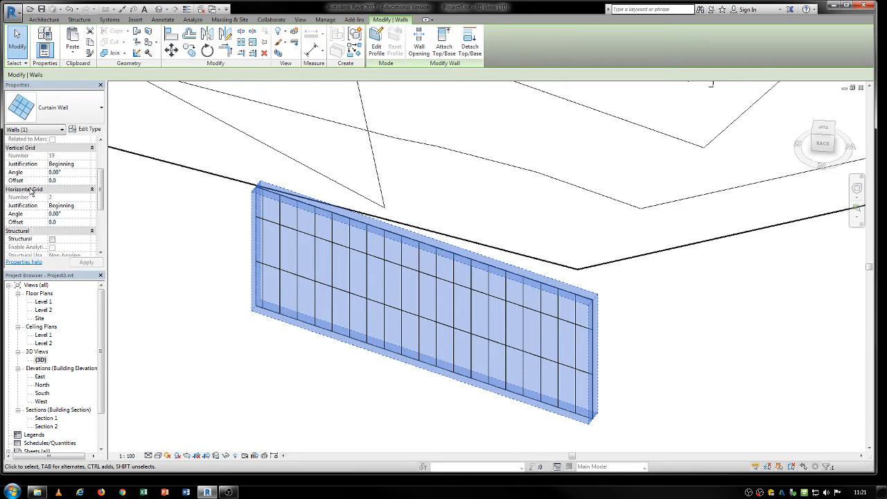
click(86, 164)
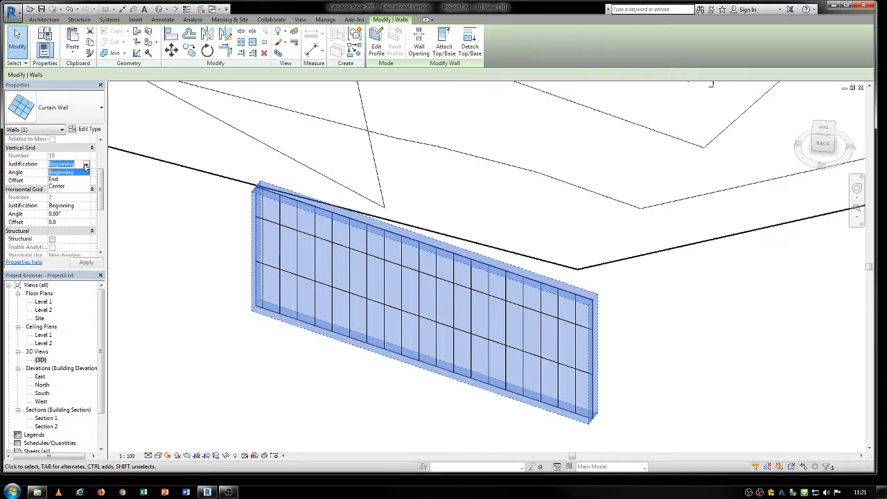
click(57, 186)
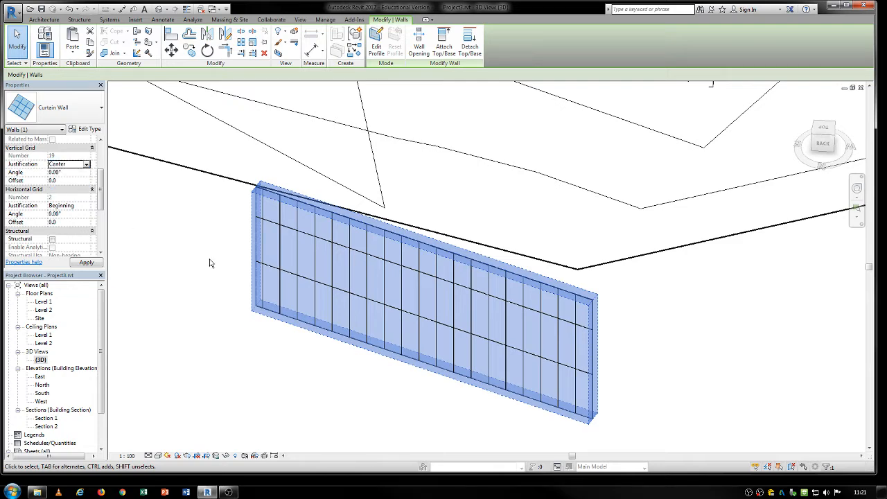
click(86, 261)
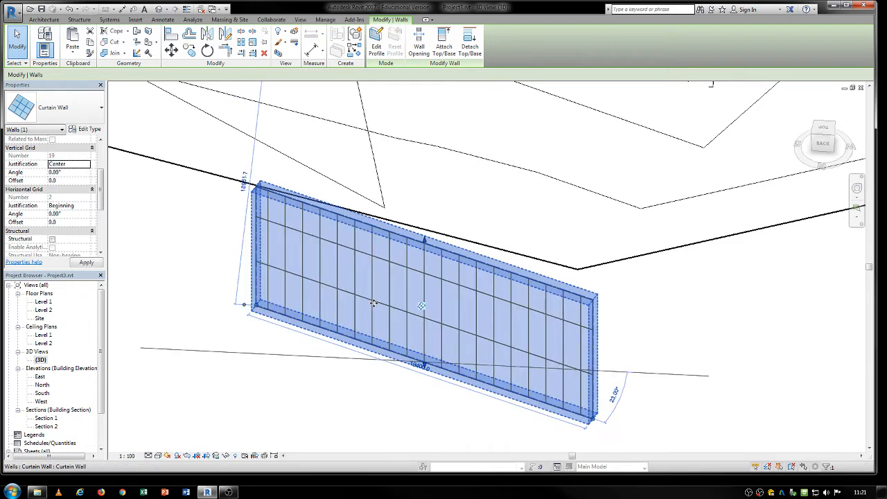
Set the curtain wall's horizontal grid justification to End
click(80, 206)
click(86, 207)
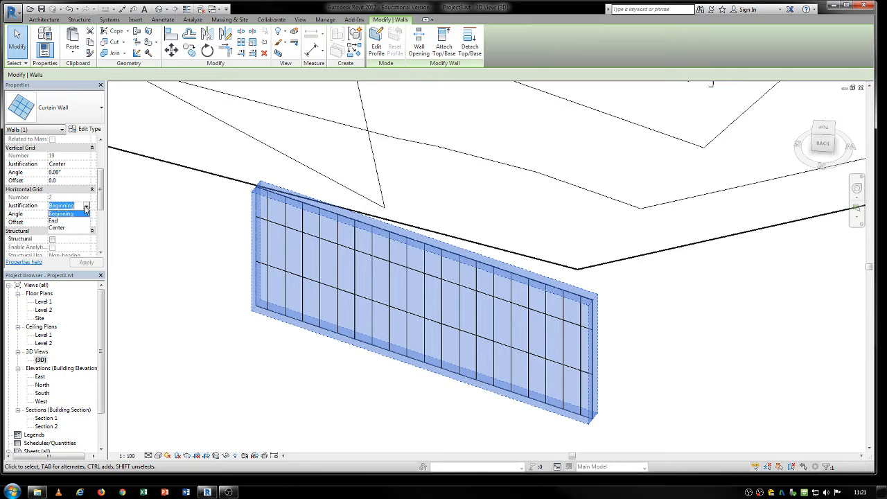
click(54, 221)
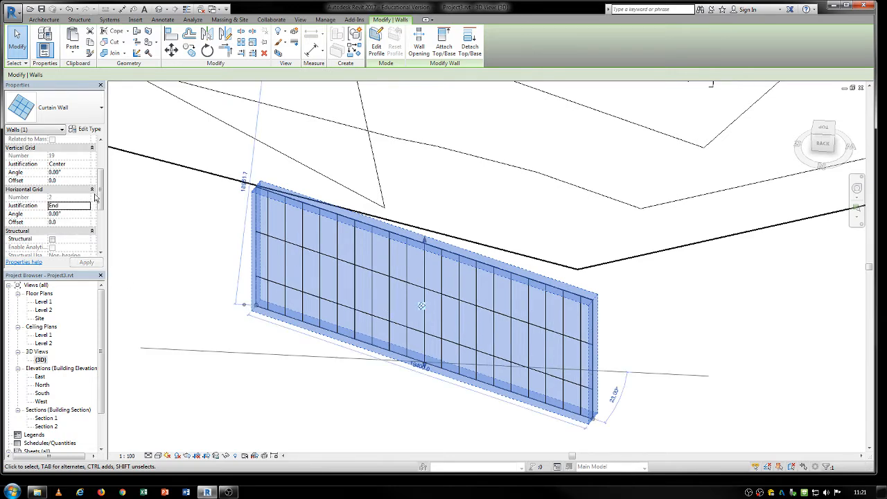
Set the curtain wall's horizontal grid justification to Center and check the spacing around the middle horizontal grid line
click(87, 207)
click(87, 207)
click(86, 206)
click(86, 206)
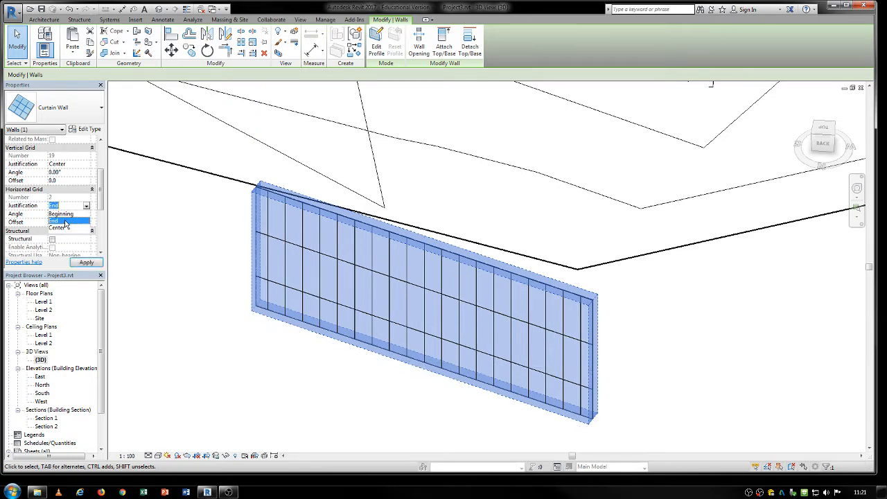
click(58, 227)
click(370, 390)
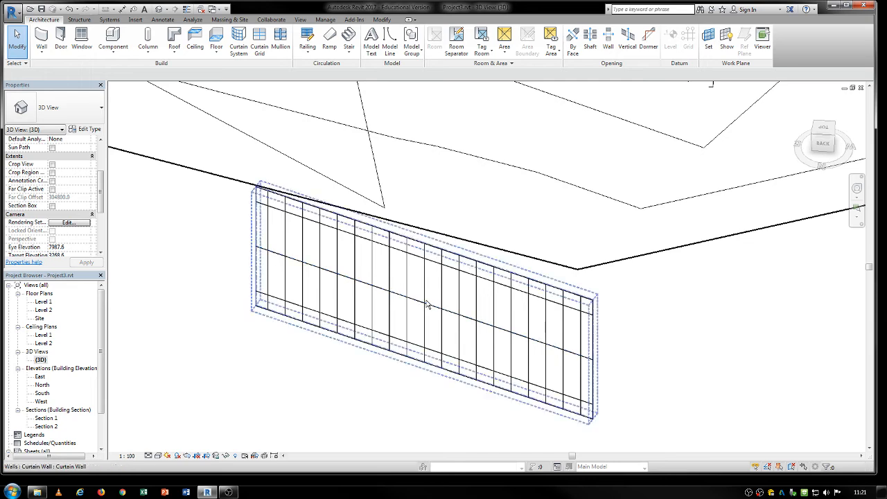
click(411, 306)
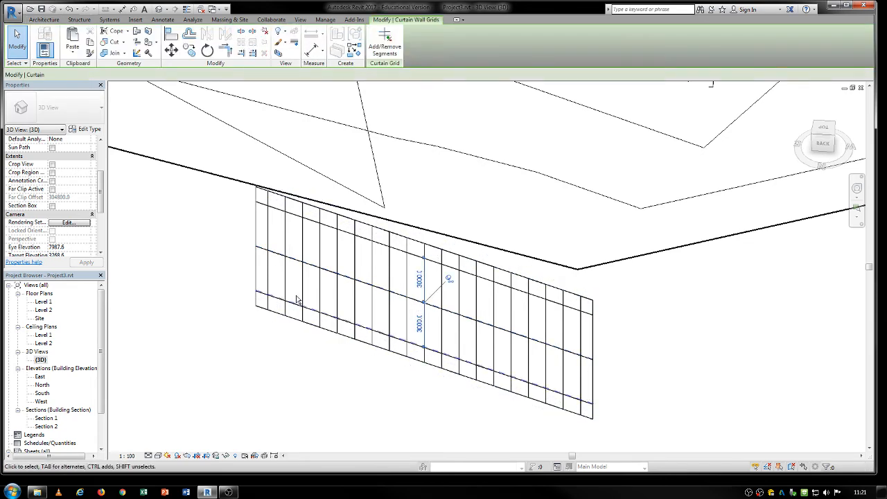
click(231, 297)
Set the curtain wall's vertical grid angle to 10° and its horizontal grid angle to 30°
click(280, 208)
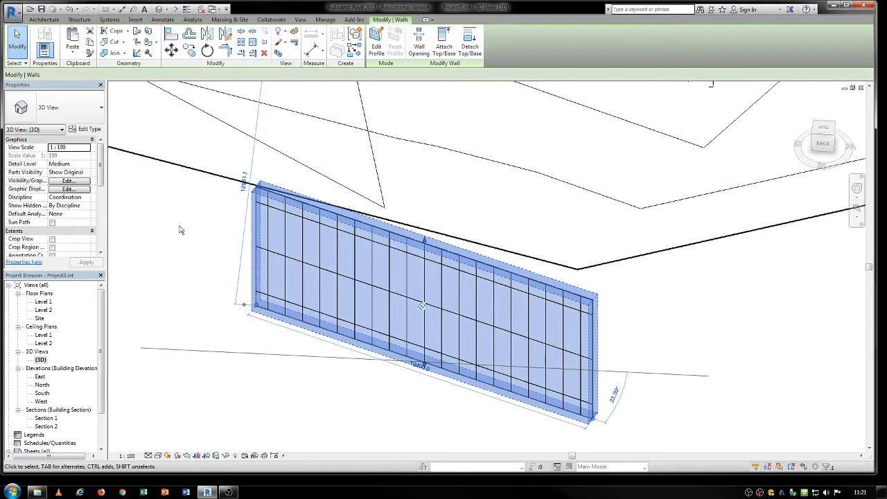
scroll(102, 172, down, 3)
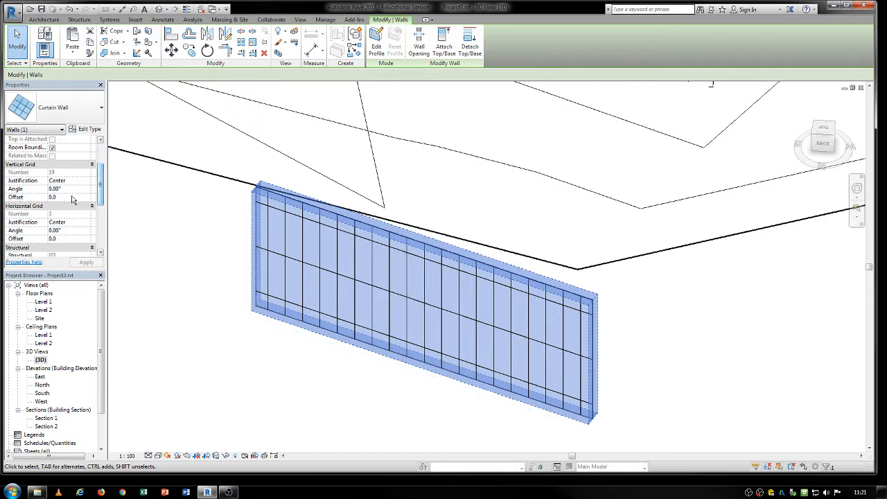
click(70, 189)
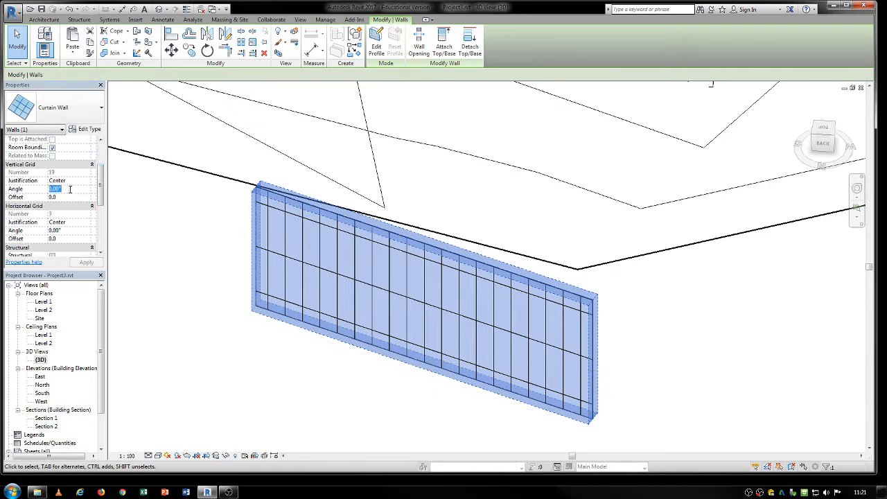
text(10)
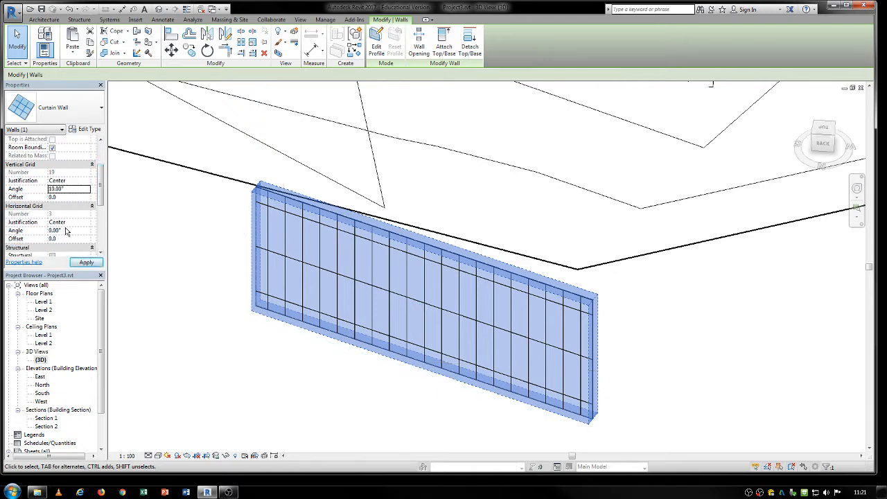
click(68, 230)
text(30)
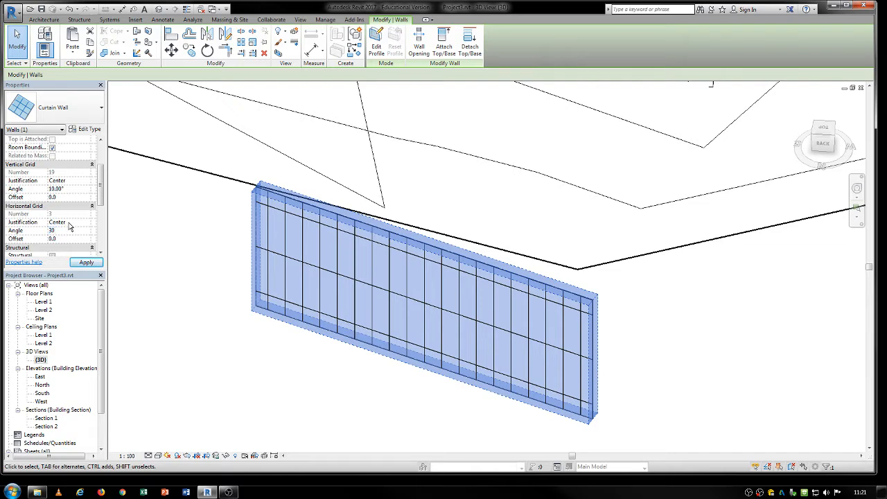
click(339, 408)
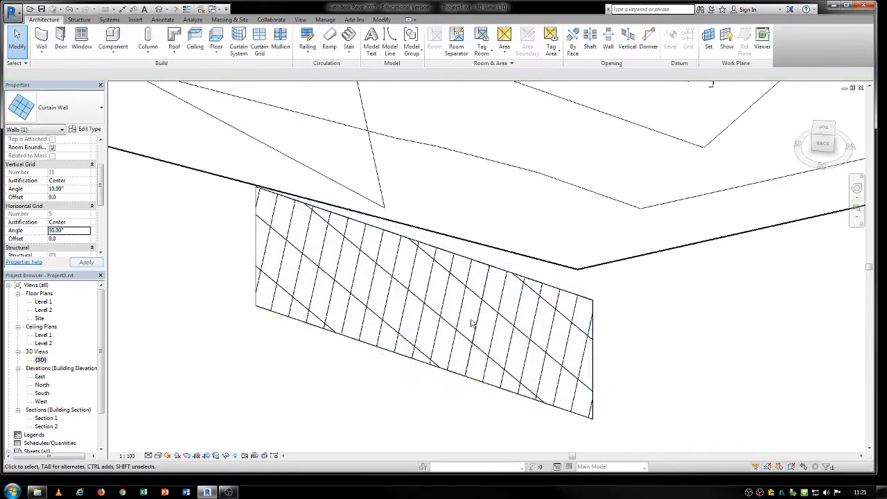
Inspect the slanted grid up close and open the curtain wall's grid layout configuration directly in the 3D view
middle_drag(644, 378, 625, 386)
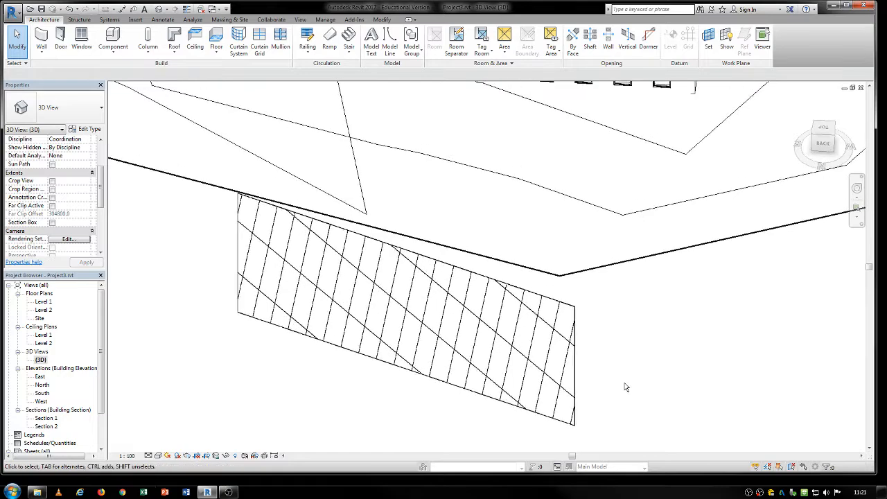
scroll(626, 387, up, 2)
shift+middle_drag(558, 386, 518, 284)
scroll(518, 284, up, 4)
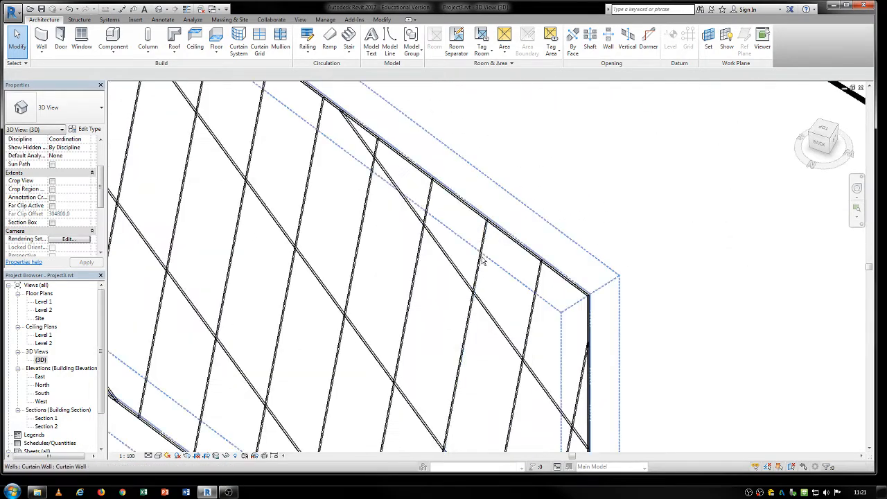
scroll(529, 257, down, 4)
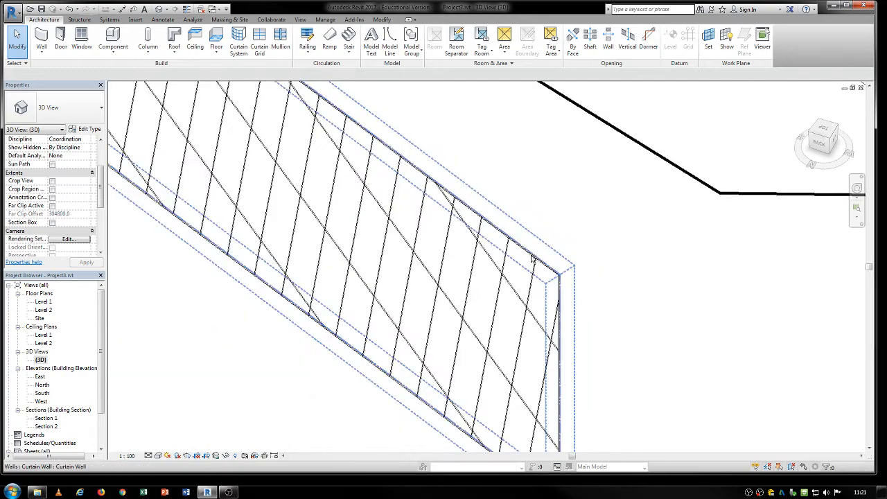
shift+middle_drag(446, 321, 359, 311)
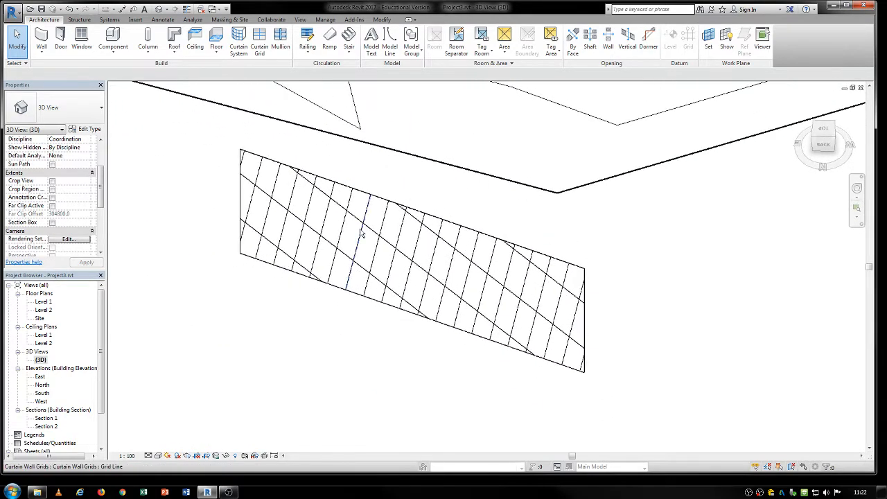
click(418, 213)
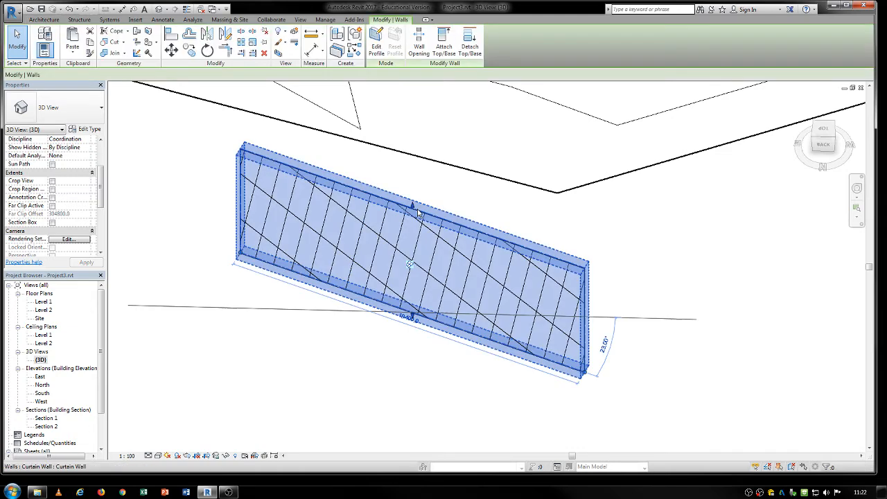
click(409, 266)
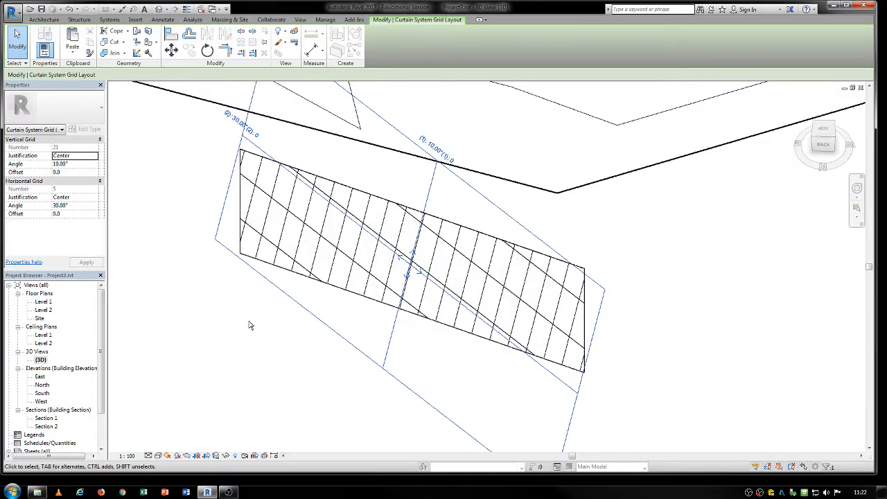
scroll(475, 396, down, 2)
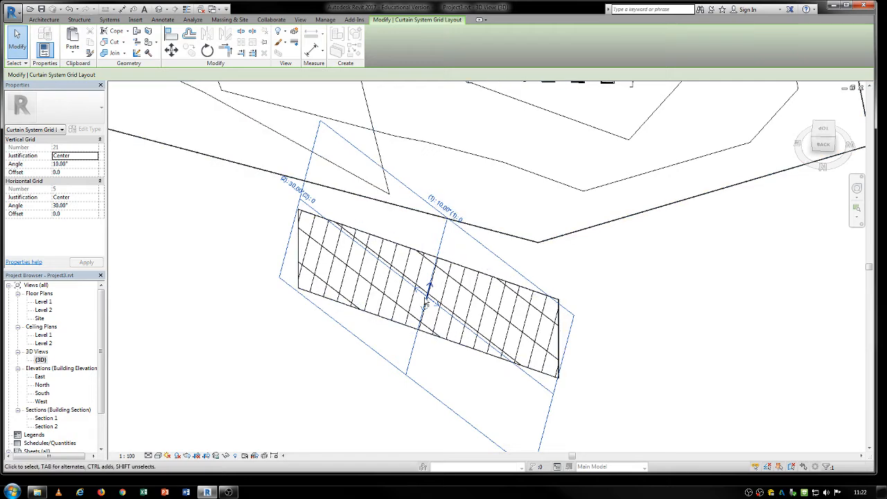
Try End justification for the horizontal and vertical grids by moving the grid origin, and return both to Center
click(402, 300)
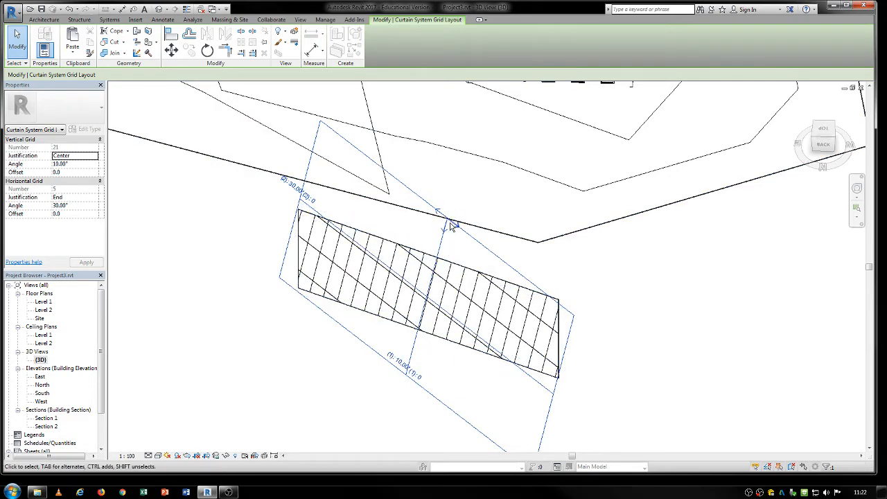
click(429, 299)
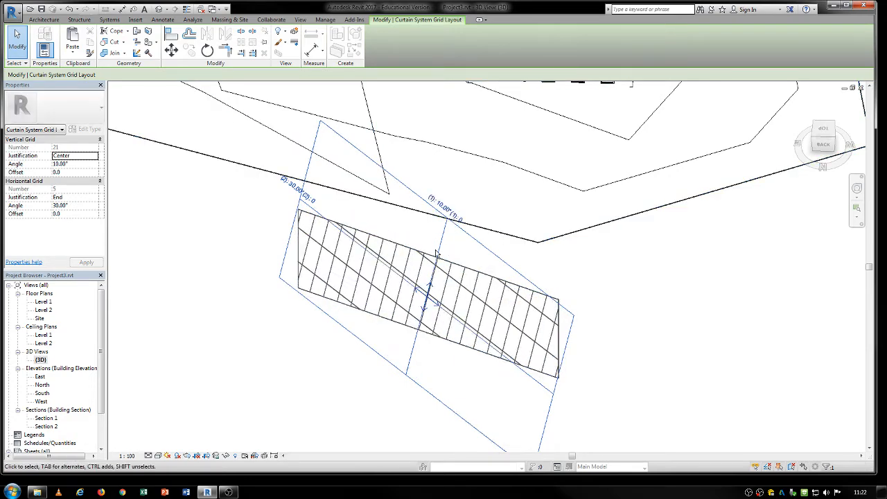
click(430, 304)
click(409, 367)
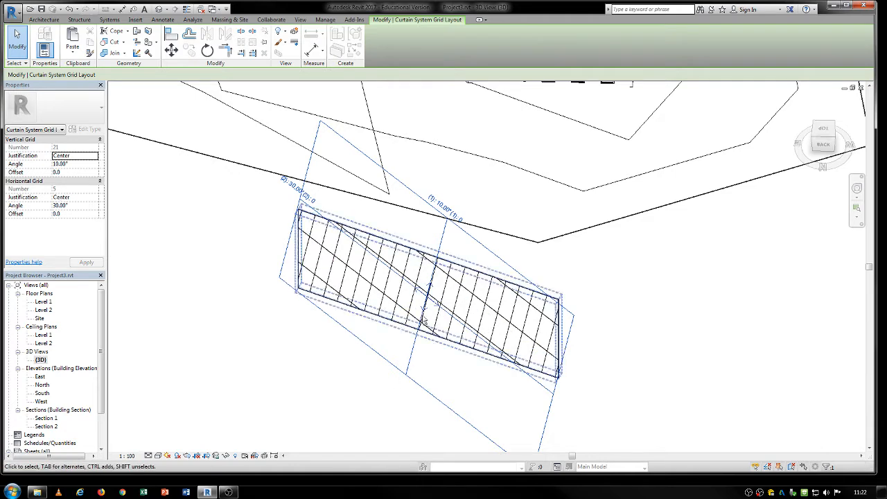
click(322, 229)
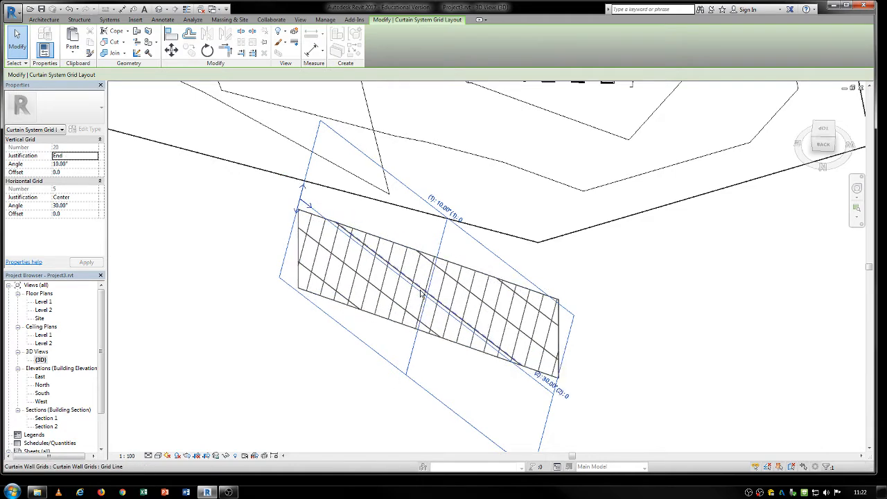
click(302, 206)
Set the vertical grid angle to 45° and the horizontal grid angle to 80° in the wall's grid layout configuration
click(445, 211)
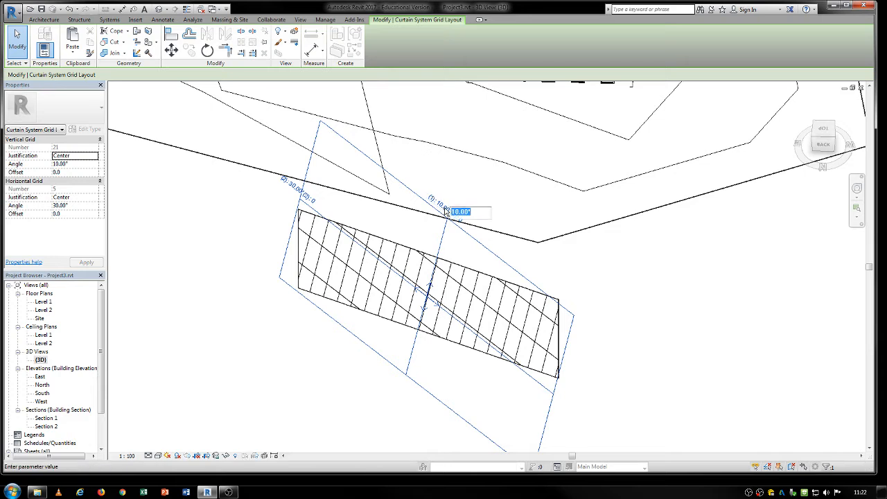
text(45)
key(Return)
click(301, 201)
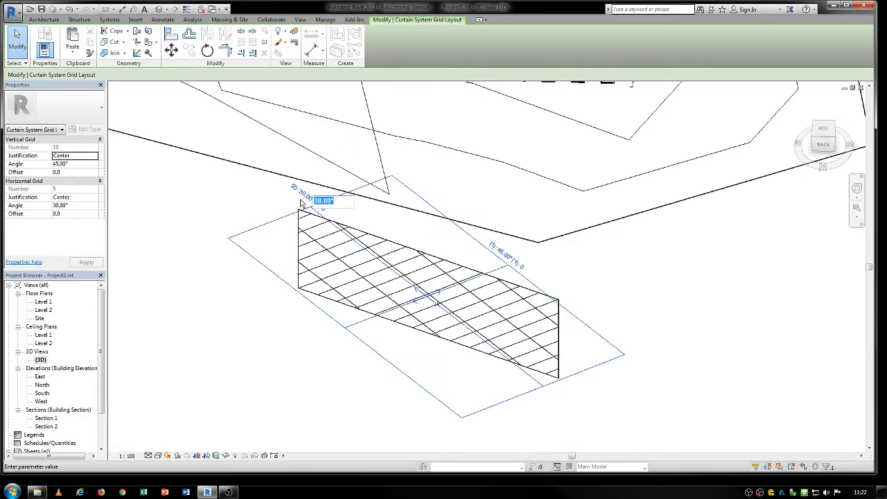
text(50)
key(Return)
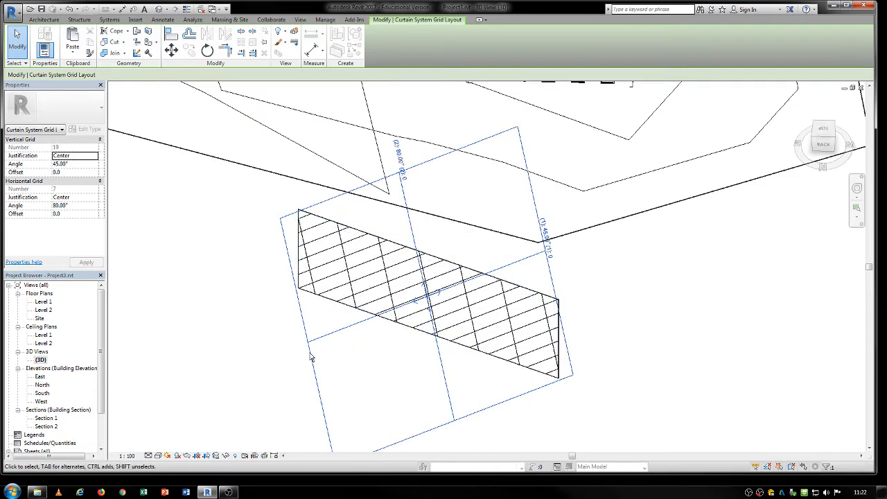
click(593, 316)
Add extra curtain grid lines in both directions across the full wall using Curtain Grid with All Segments placement
middle_drag(584, 324, 544, 306)
scroll(638, 279, down, 1)
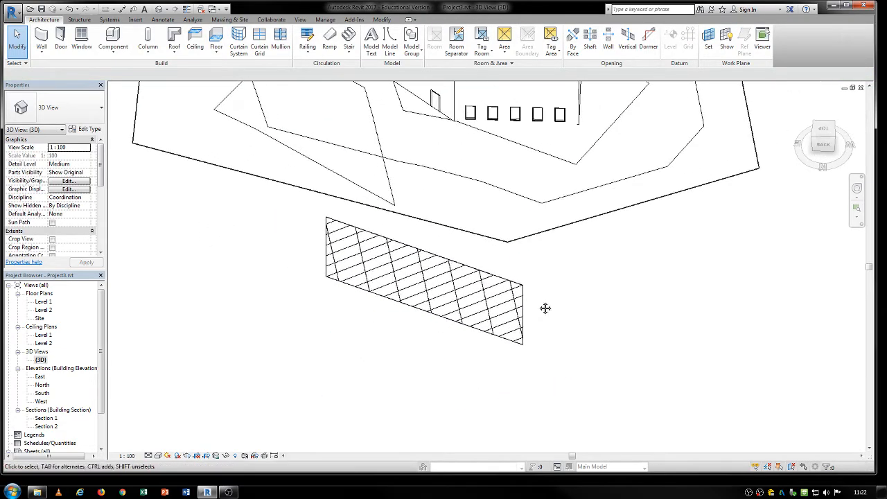
click(505, 283)
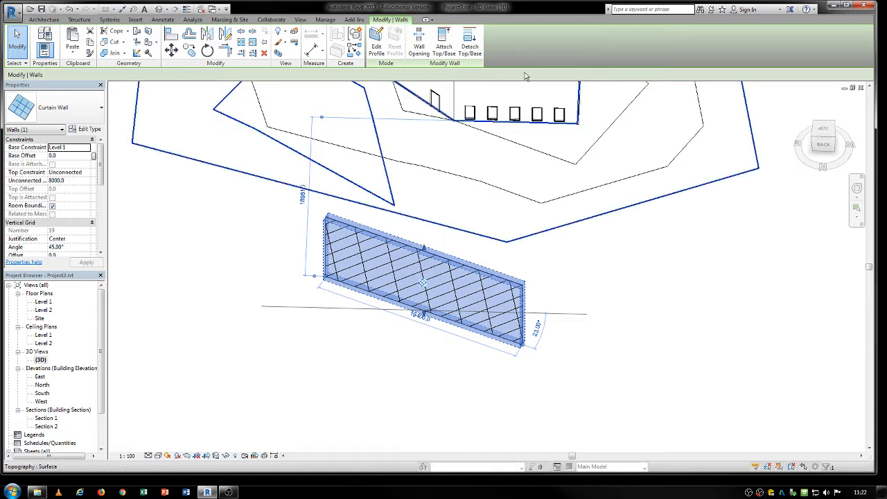
click(43, 19)
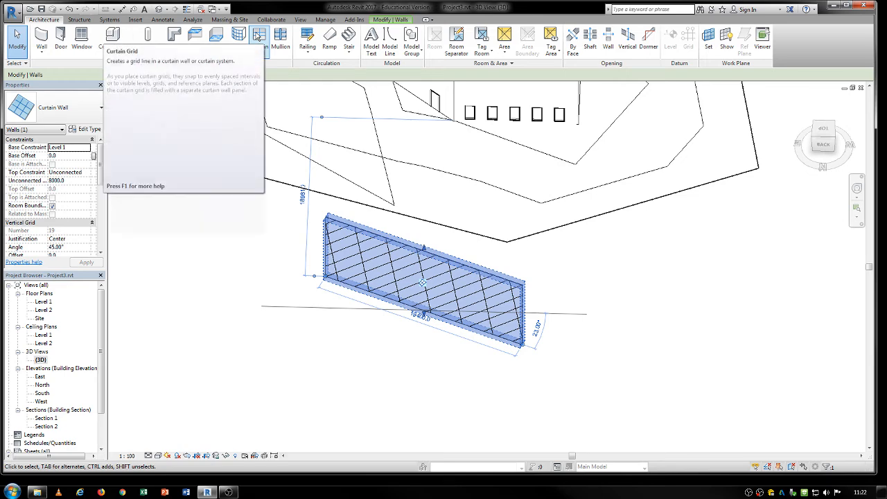
scroll(423, 256, up, 5)
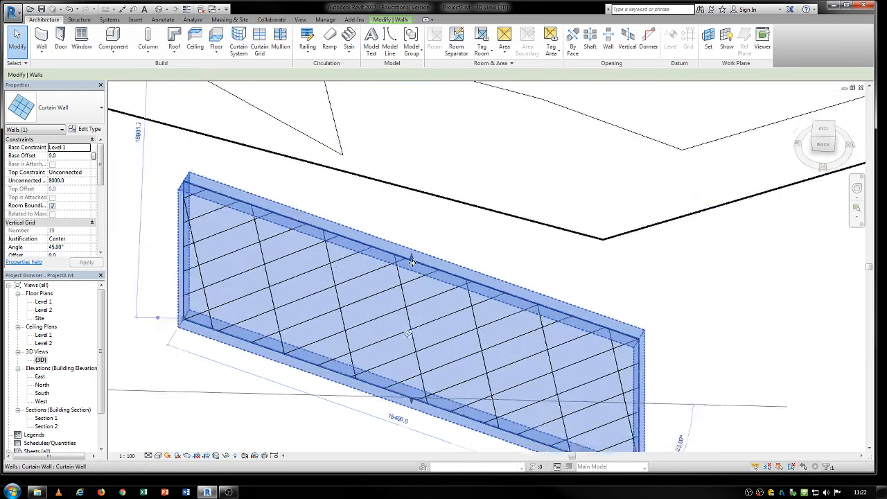
click(456, 191)
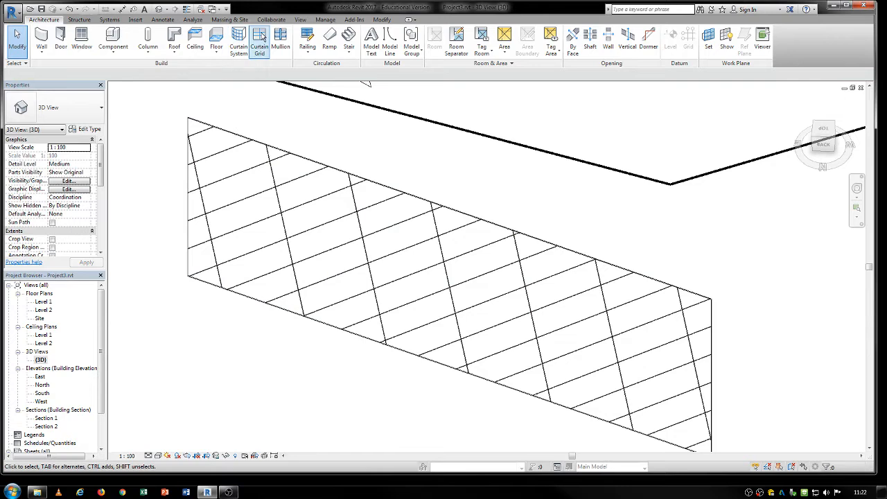
click(262, 36)
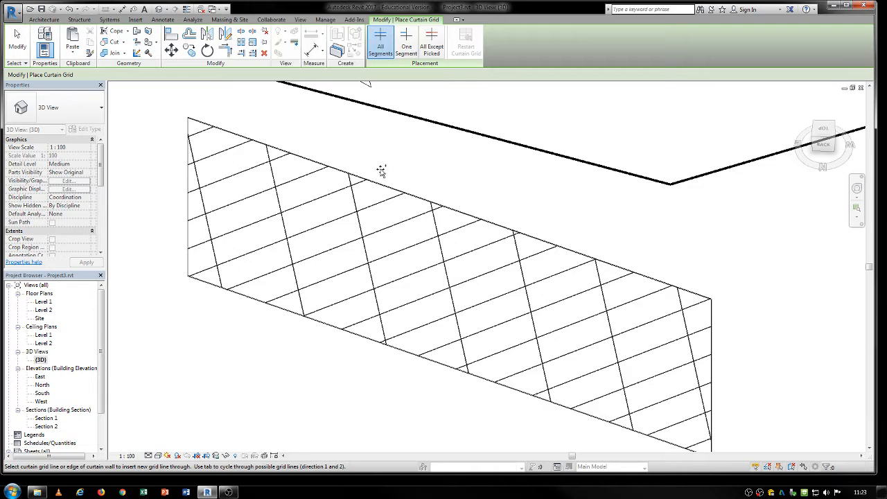
click(389, 251)
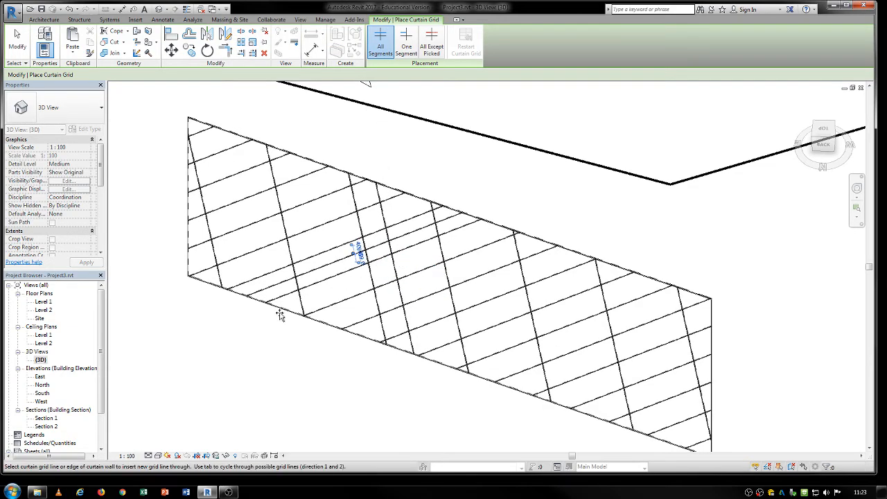
Add single grid line segments inside three separate panels with One Segment placement, one of them at the panel's midpoint
click(405, 43)
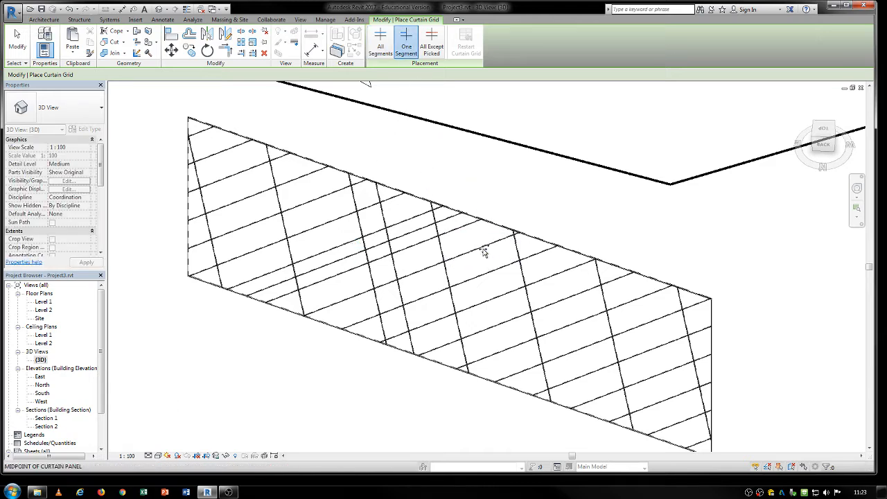
click(482, 253)
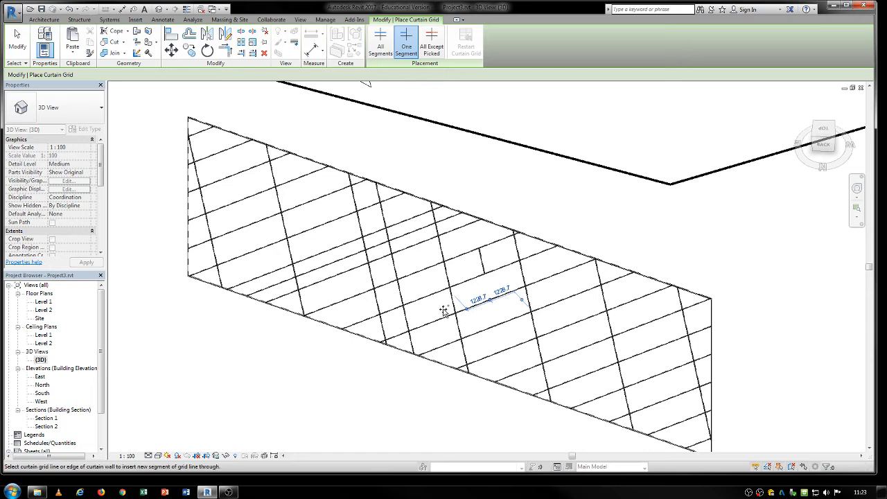
click(547, 288)
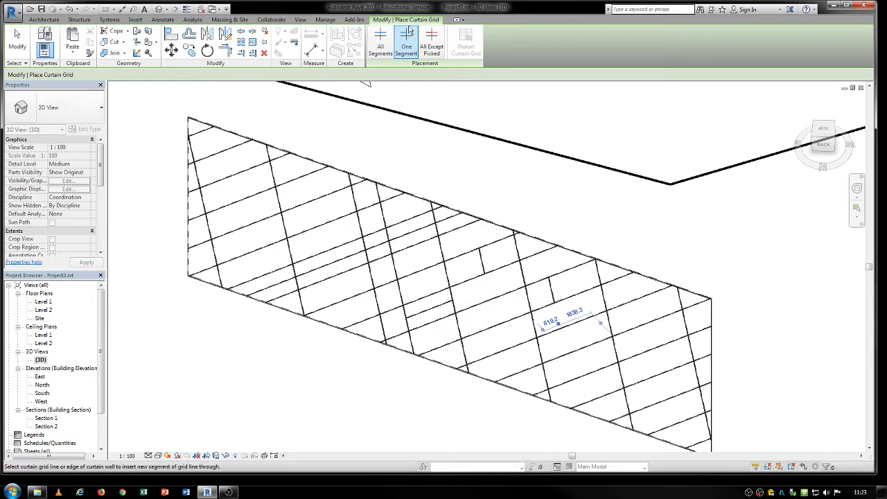
Try adding full-height grid lines with All Except Picked placement, excluding one segment of the first, and undo them
click(431, 44)
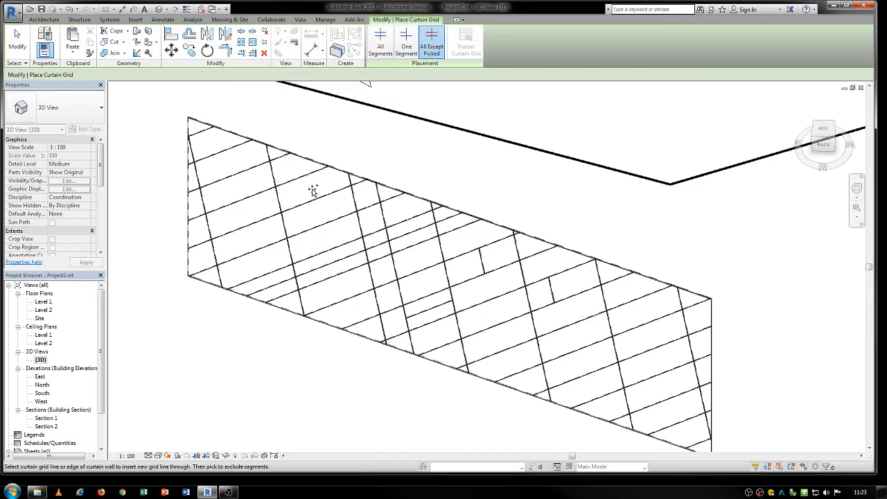
click(315, 202)
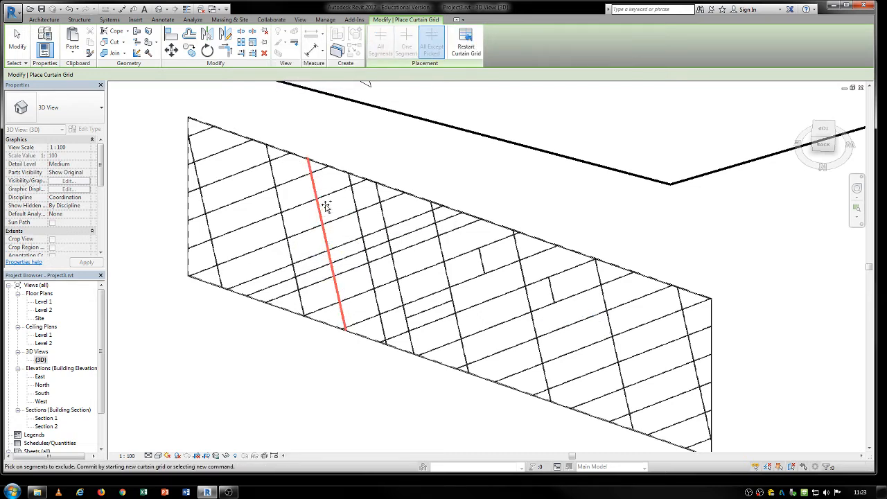
click(320, 210)
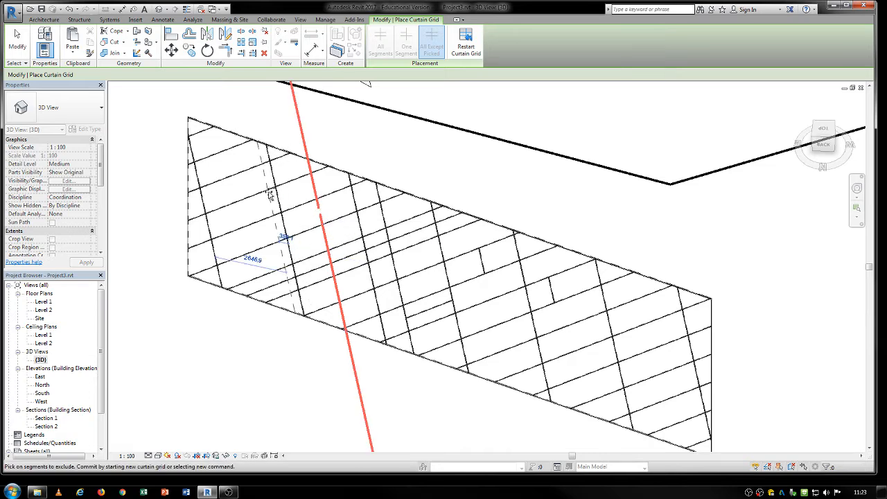
click(270, 196)
key(Escape)
key(Escape)
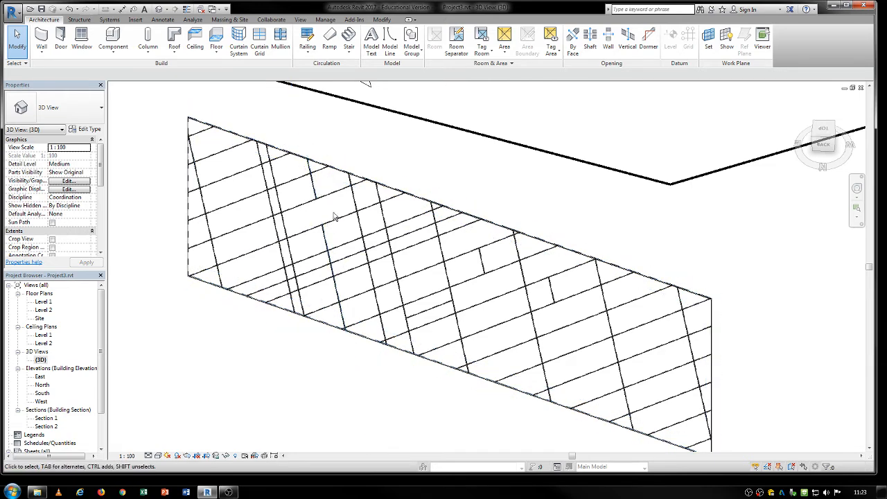
key(ctrl+z)
key(ctrl+z)
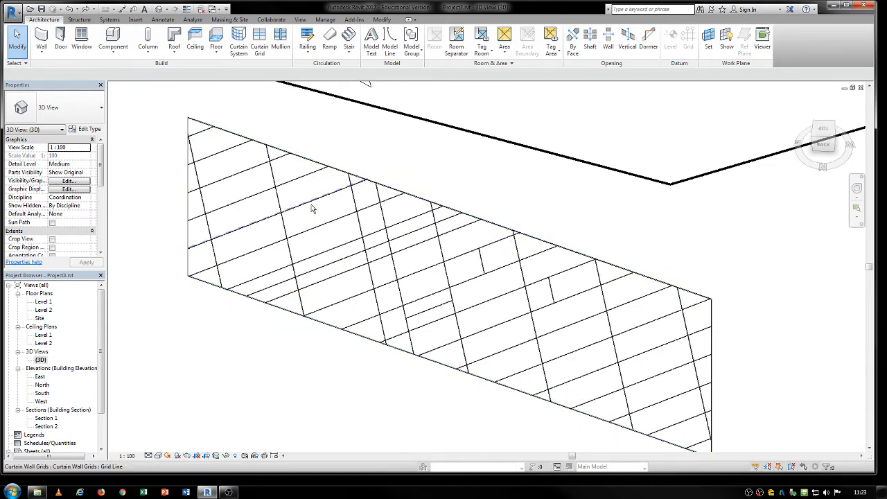
Cycle through the overlapping curtain wall elements to examine the selectable panel, grid line and whole wall
key(Tab)
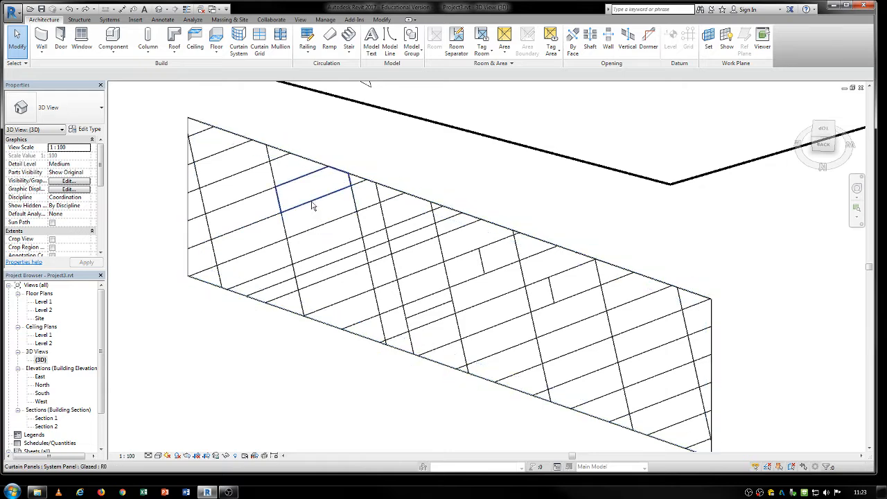
key(Tab)
key(Tab)
key(Tab)
key(Tab)
key(Tab)
key(Tab)
key(Tab)
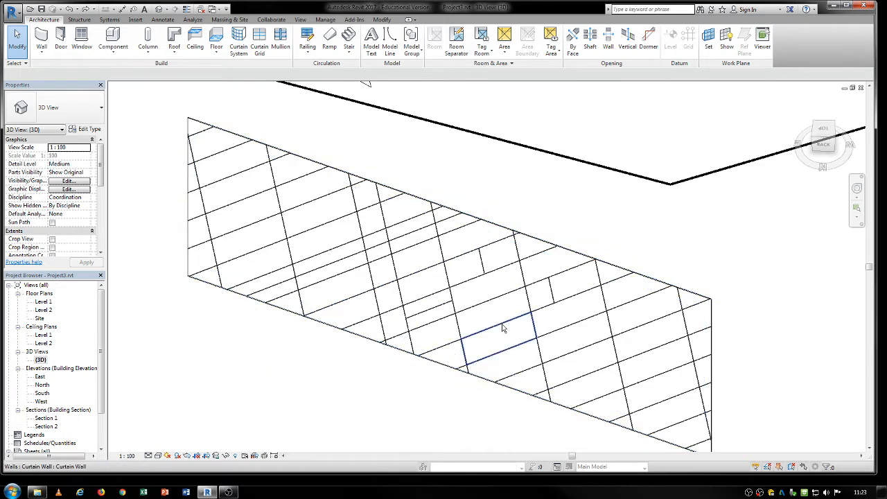
Remove the middle segment of the sloped grid line beside the large central panels using Add/Remove Segments
key(Tab)
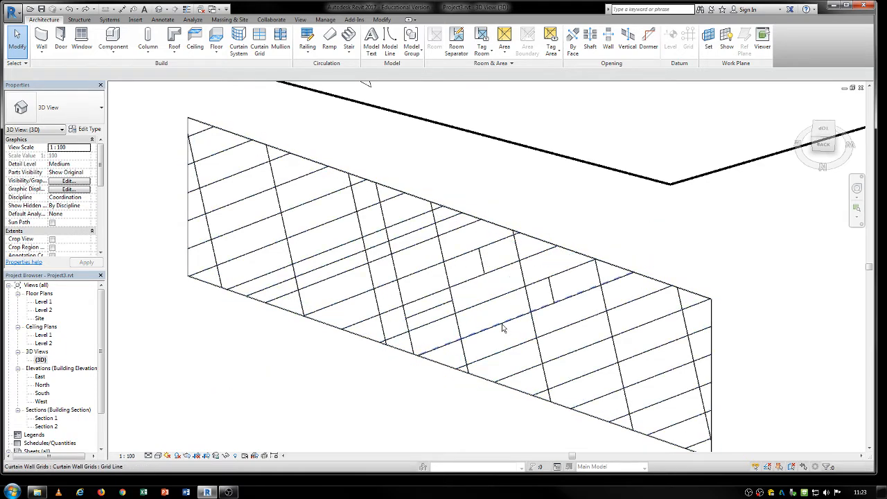
click(502, 327)
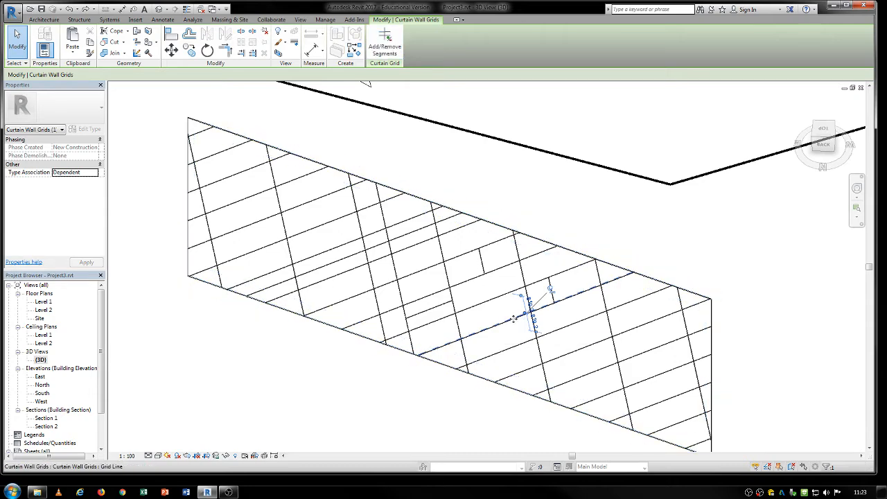
click(384, 42)
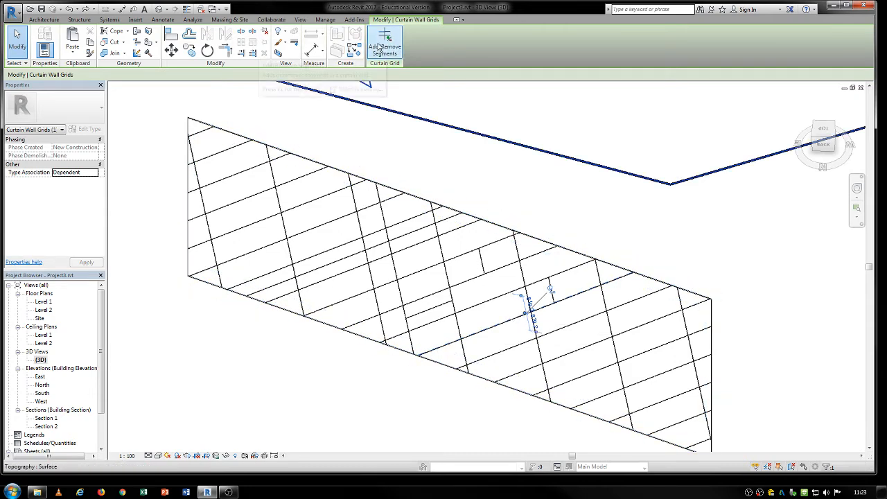
click(506, 322)
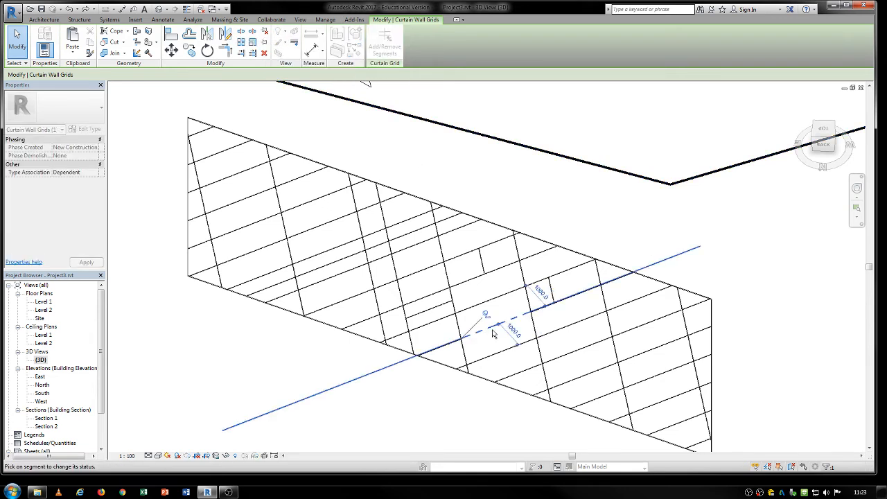
key(Escape)
key(Escape)
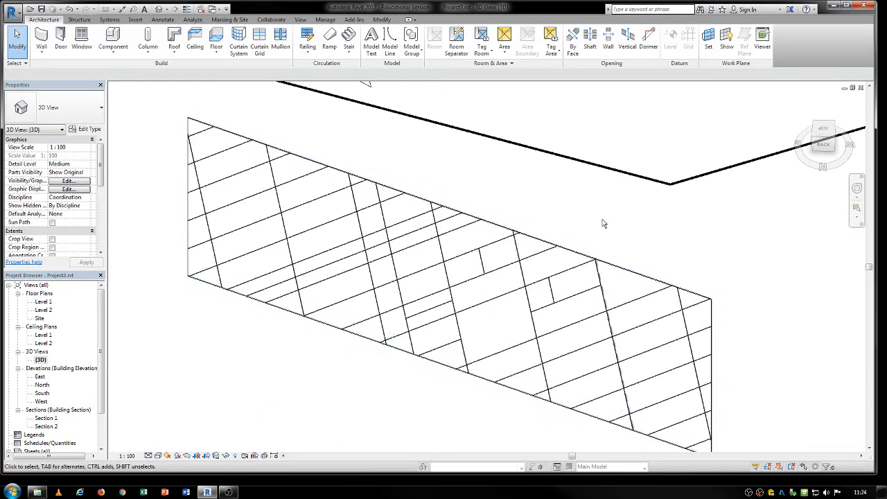
Place 50mm x 150mm rectangular mullions along one sloped and one steep grid line using Grid Line placement
middle_drag(288, 228, 306, 258)
scroll(290, 222, down, 1)
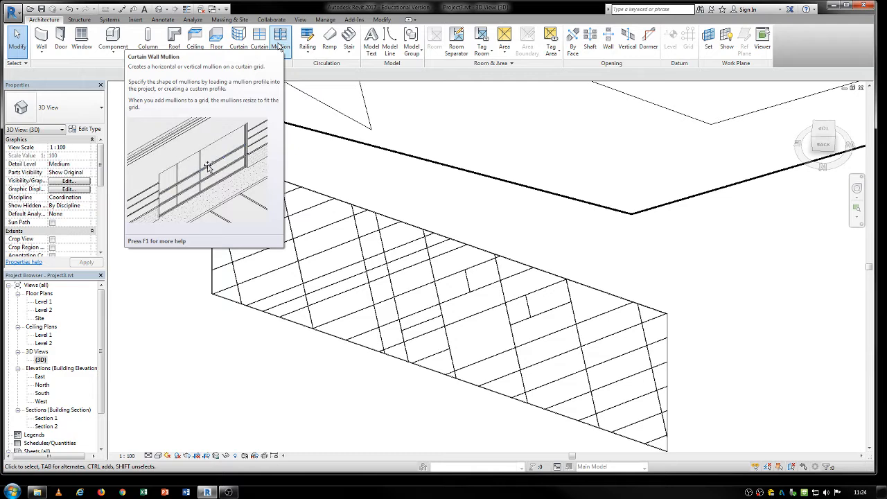
click(281, 43)
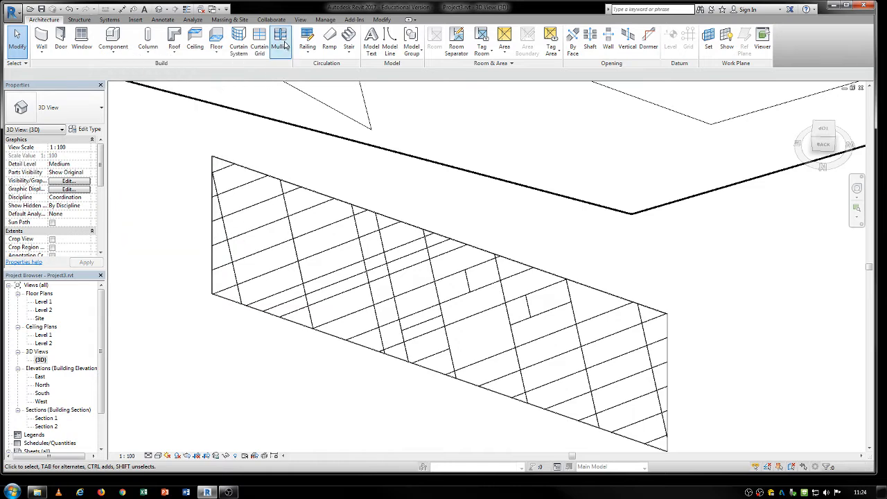
click(368, 236)
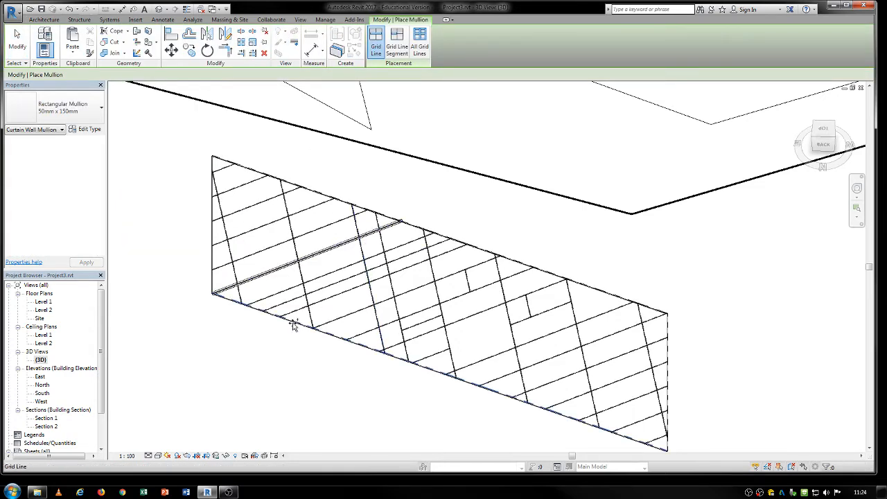
click(436, 287)
Place 50mm x 150mm mullions on all remaining grid lines of the wall, deleting the elements that cannot be created
scroll(449, 297, up, 4)
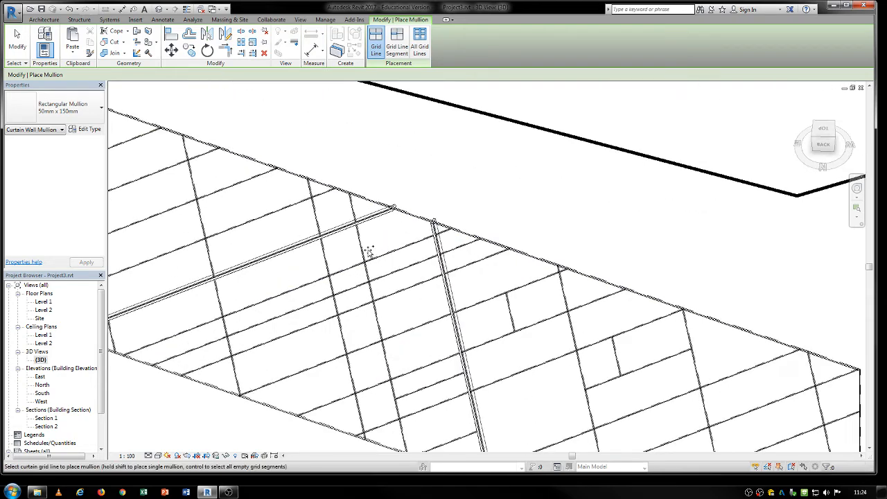
middle_drag(387, 258, 406, 252)
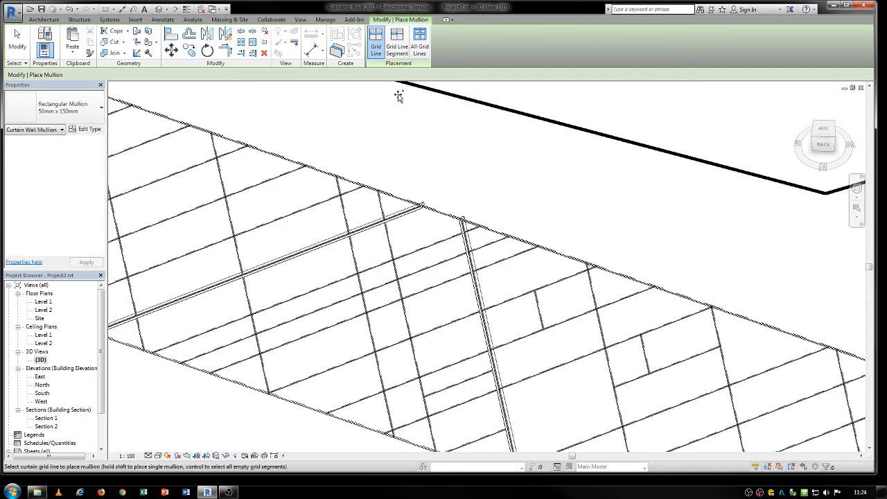
click(427, 37)
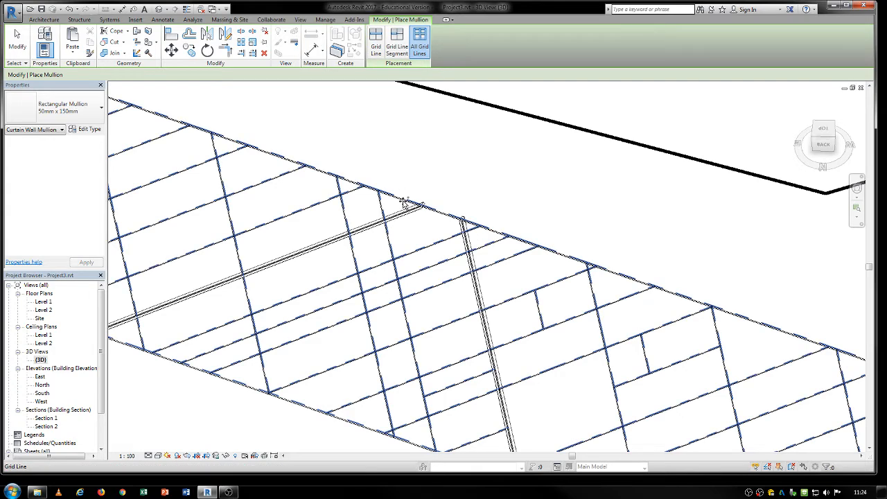
click(316, 284)
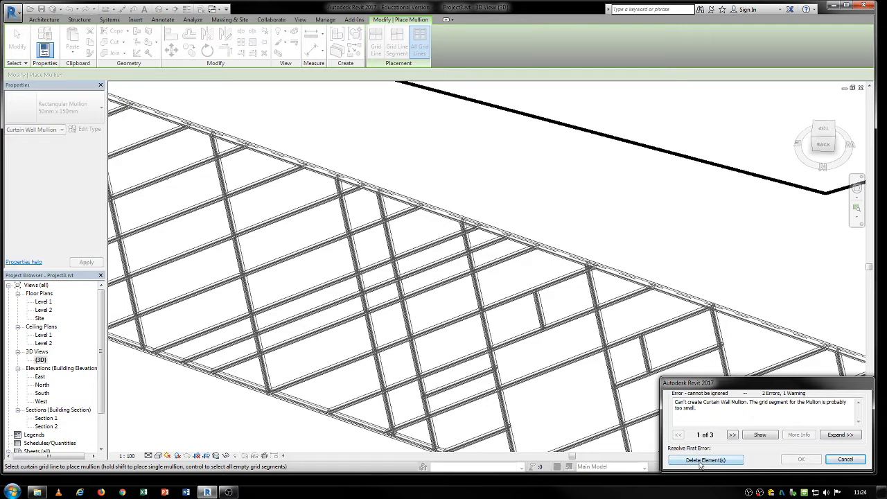
drag(731, 392, 527, 153)
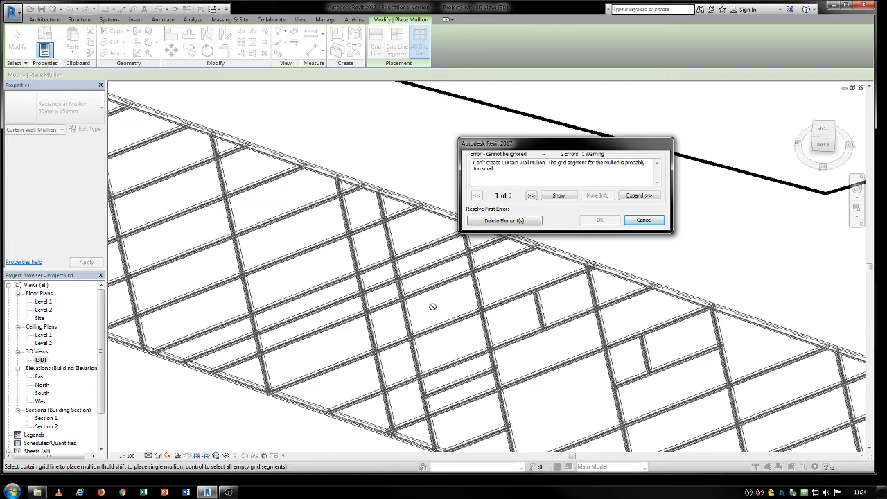
click(488, 222)
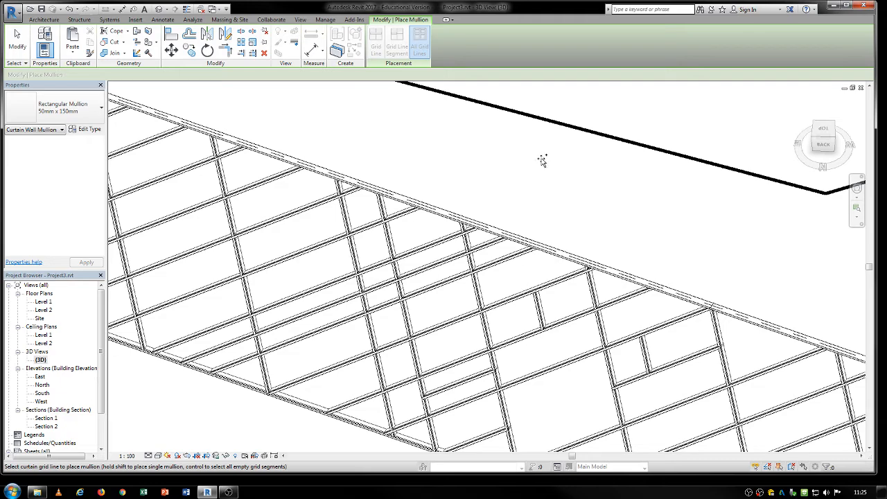
Display the 3D view with coloured surfaces and shadows, orbit to the wall's front, and end mullion placement
scroll(542, 160, down, 3)
scroll(574, 225, up, 5)
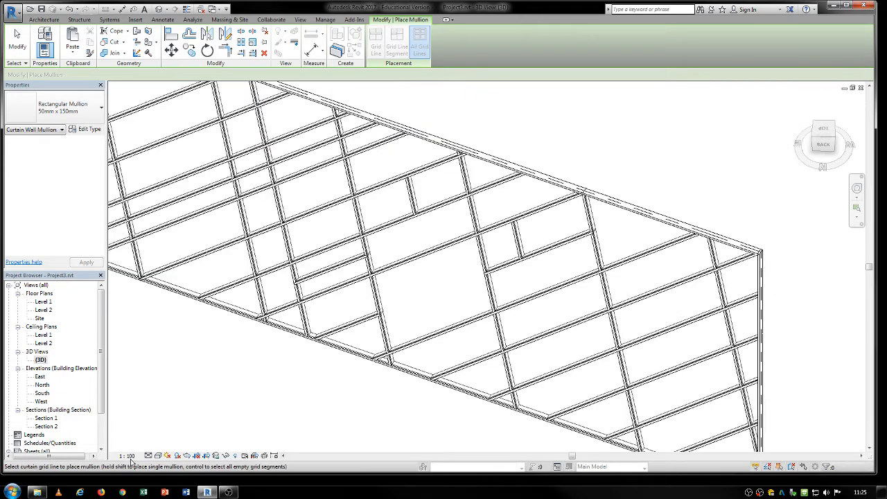
click(168, 454)
click(201, 419)
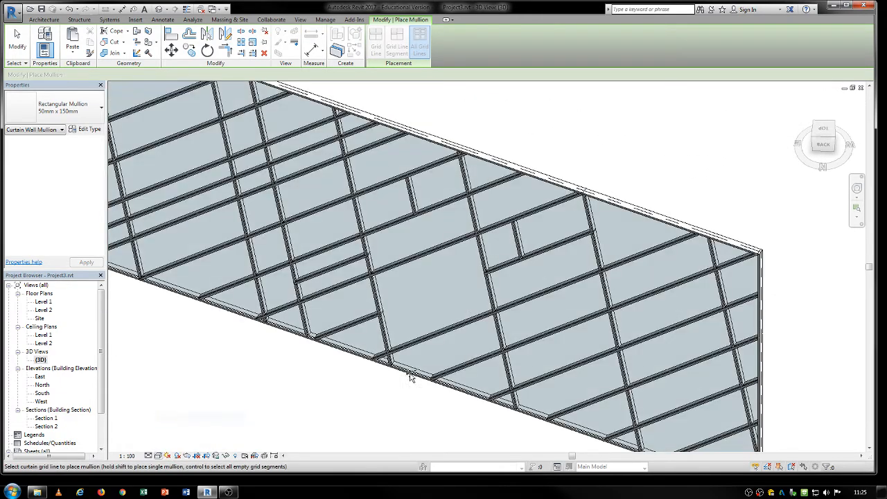
middle_drag(456, 273, 466, 291)
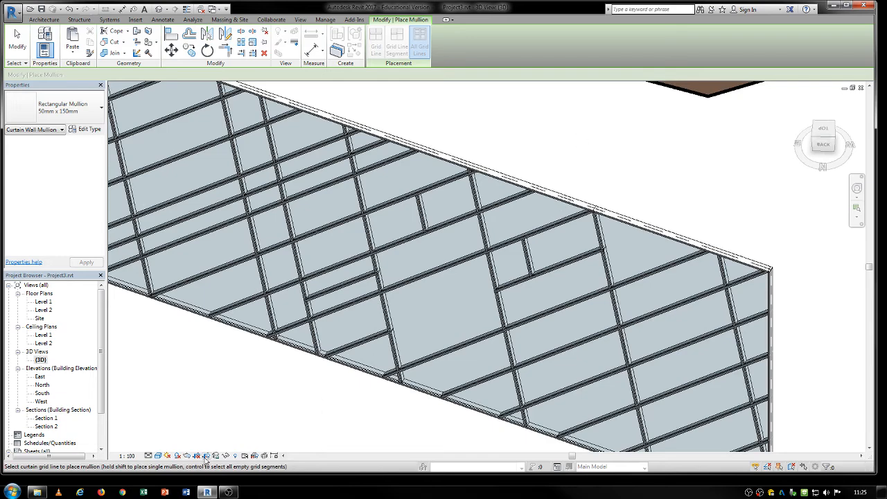
click(177, 455)
scroll(433, 245, down, 3)
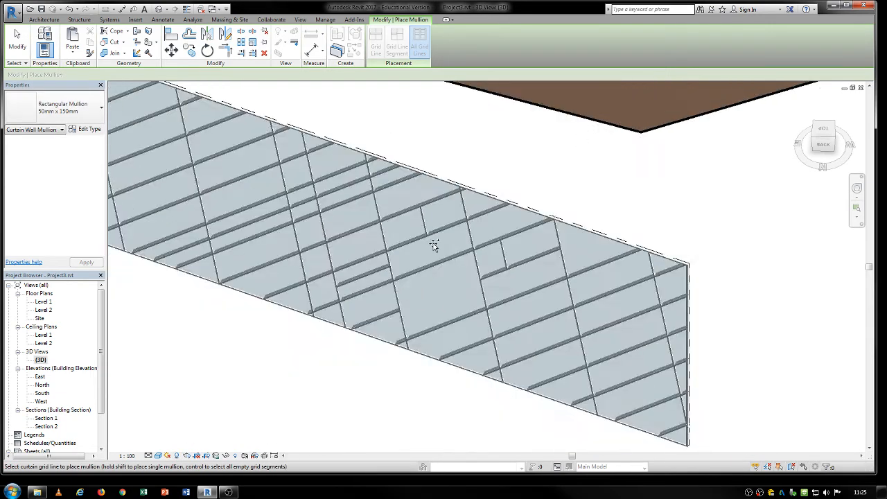
middle_drag(527, 298, 420, 265)
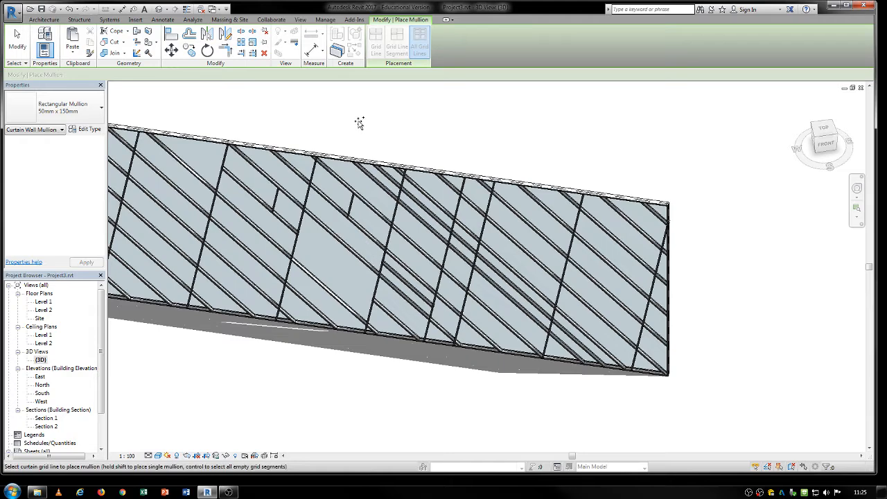
key(Escape)
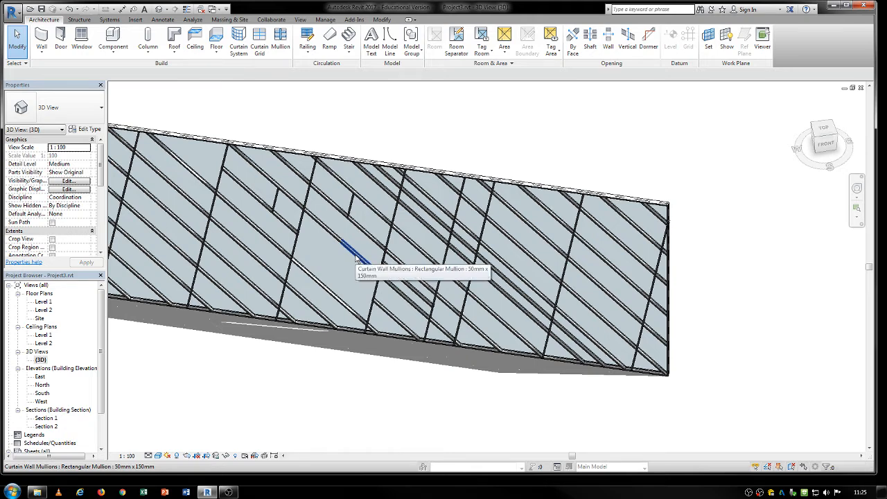
Try the Circular Mullion 25mm radius and Rectangular Mullion 50mm x 65mm types on the single mullion beside the large central panel
click(355, 257)
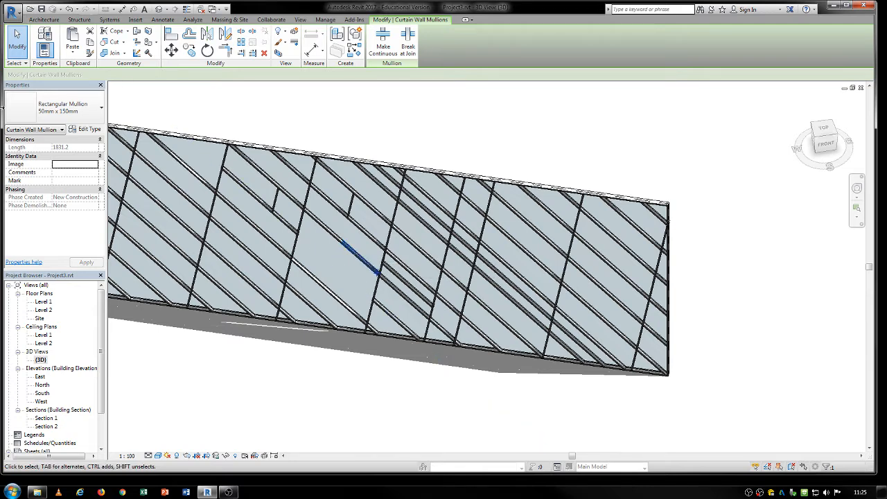
click(87, 117)
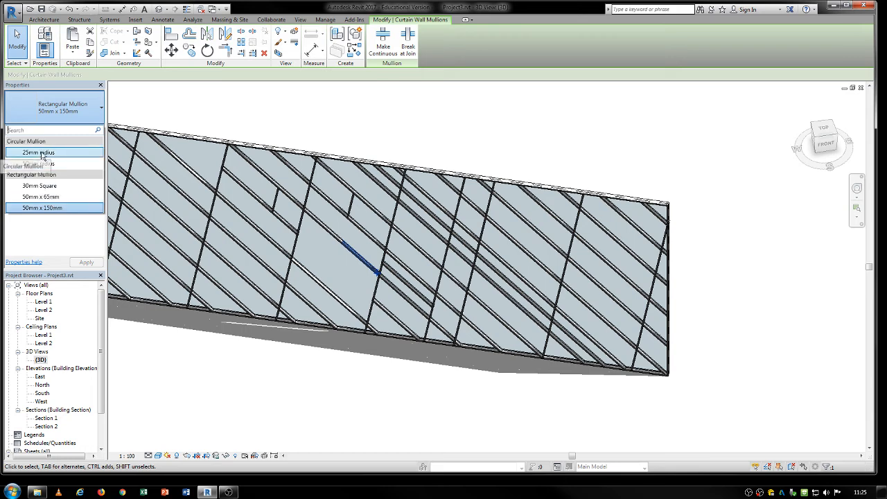
click(43, 153)
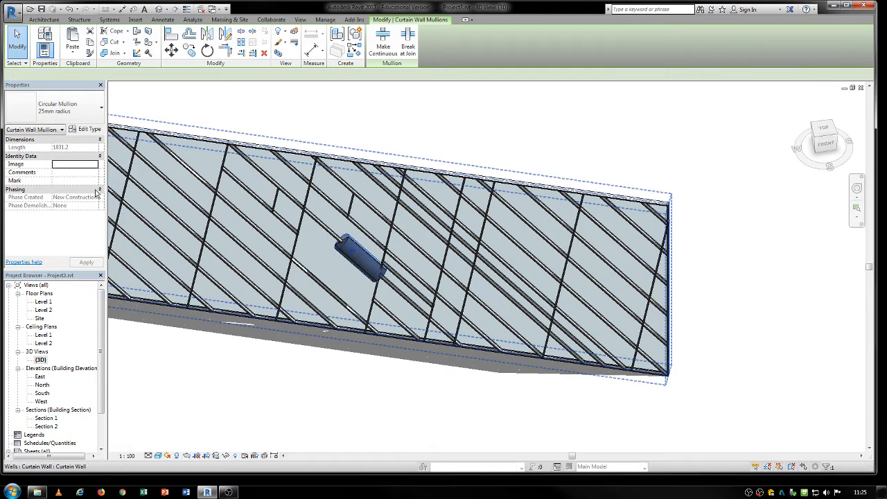
click(63, 107)
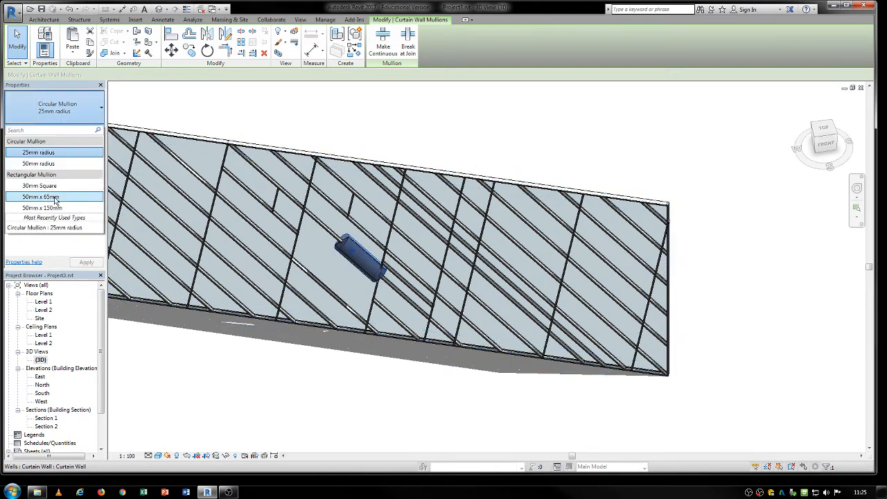
key(ctrl+z)
Change the selected mullion's type to Circular Mullion 50mm radius and deselect it
scroll(352, 260, up, 5)
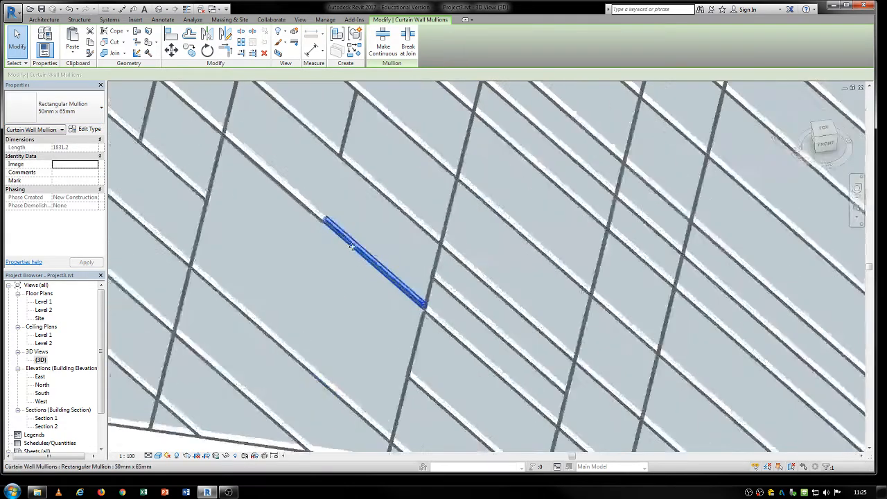
click(62, 108)
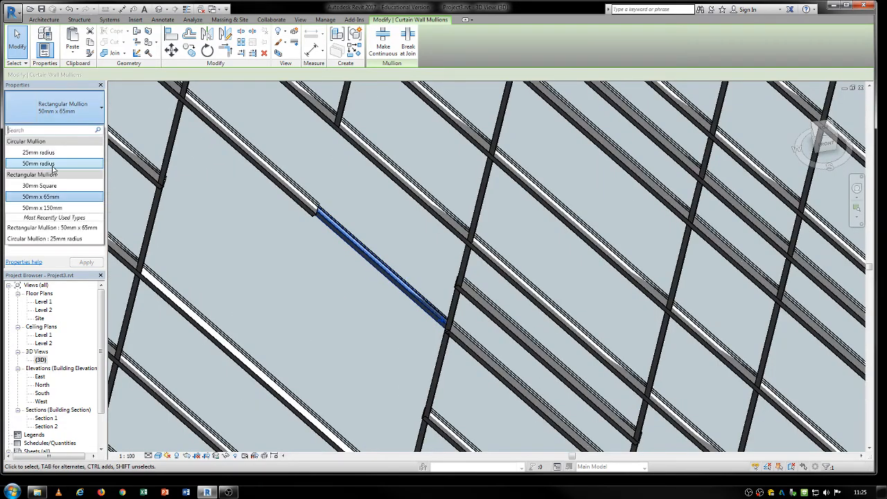
click(54, 163)
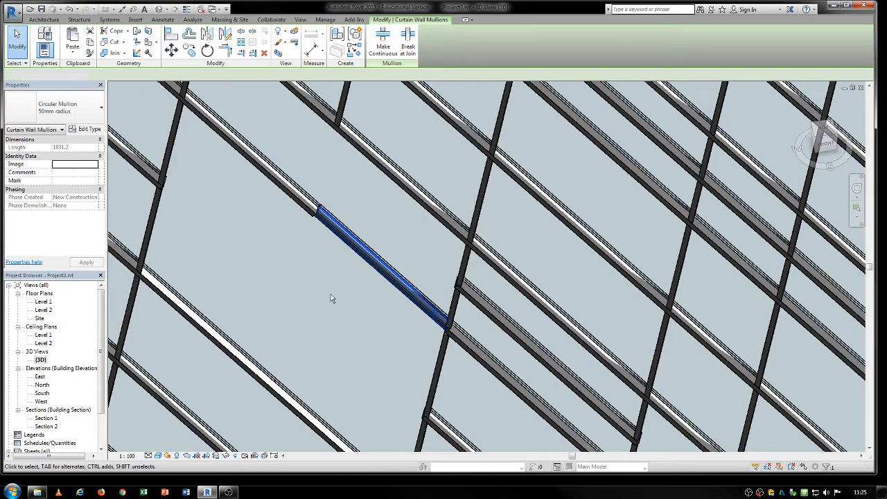
key(Escape)
scroll(346, 293, down, 3)
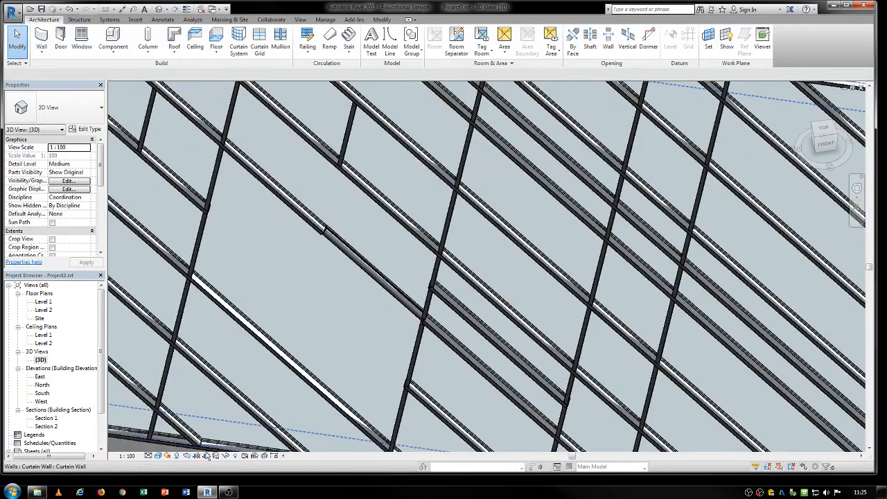
Change the two glazed panels in the lower part of the curtain wall, beneath and beside the large central panel, to System Panel Solid
shift+middle_drag(229, 443, 377, 319)
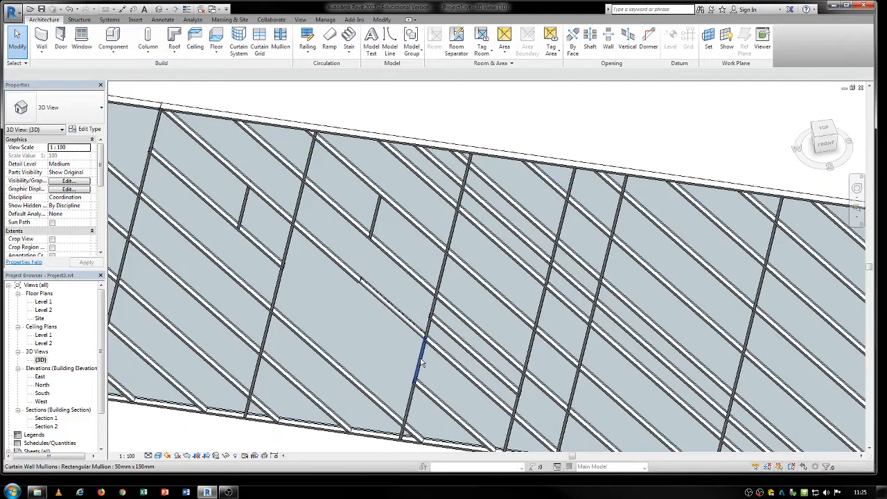
key(Tab)
key(Tab)
key(Tab)
key(Tab)
key(Tab)
key(Tab)
click(422, 363)
middle_drag(422, 363, 441, 262)
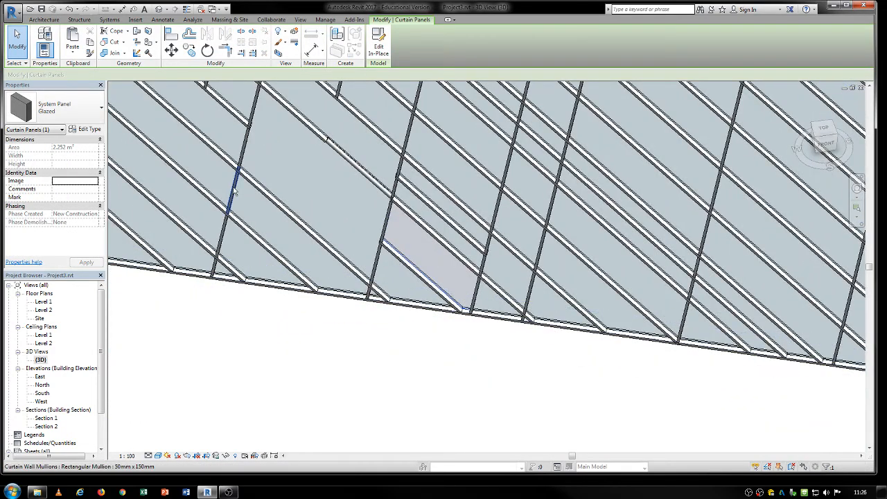
middle_drag(244, 207, 315, 277)
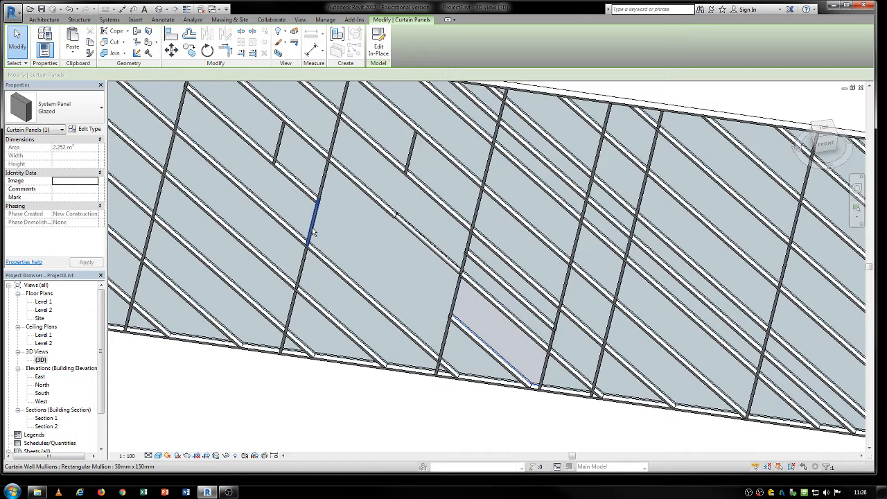
key(Tab)
key(Tab)
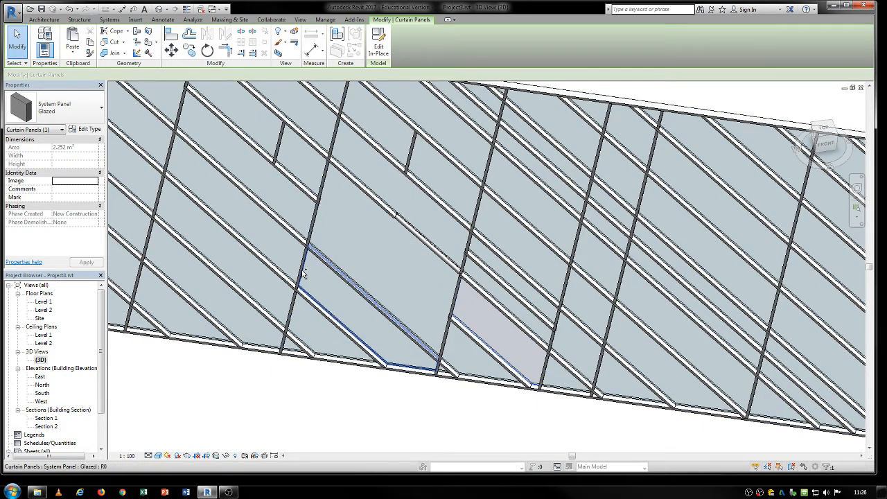
ctrl+click(303, 272)
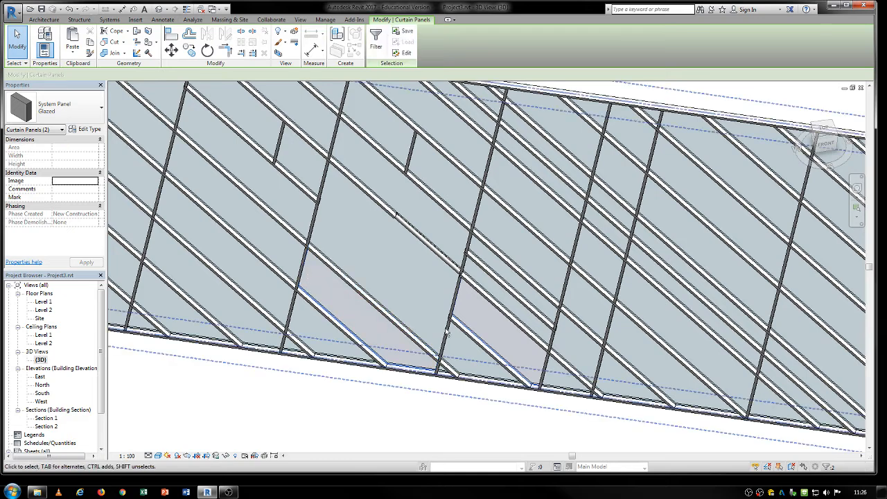
click(75, 109)
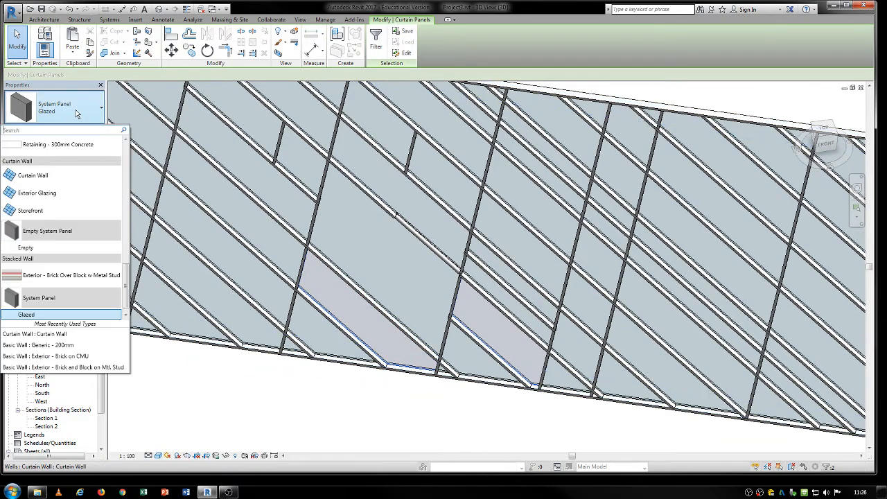
scroll(103, 277, up, 5)
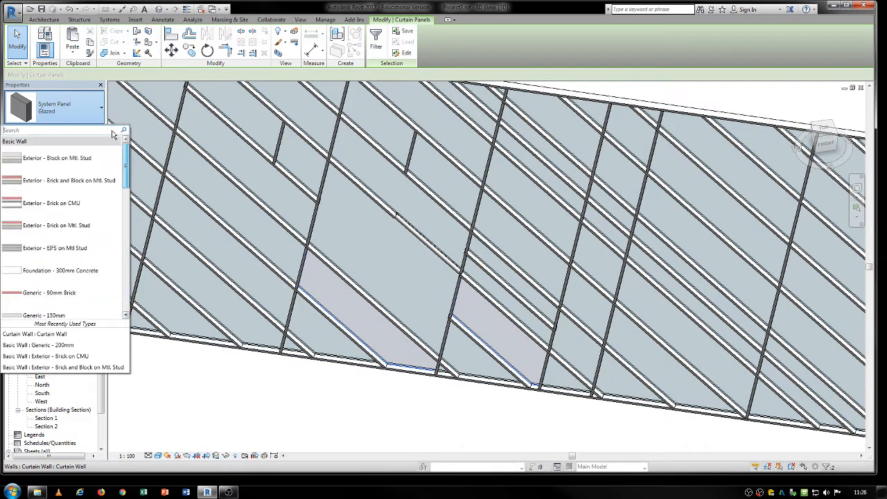
scroll(29, 249, down, 6)
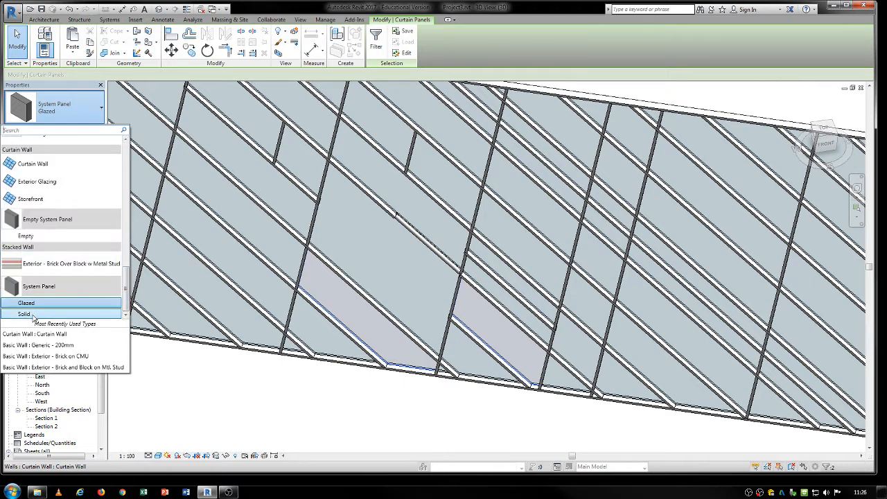
mouse_move(29, 318)
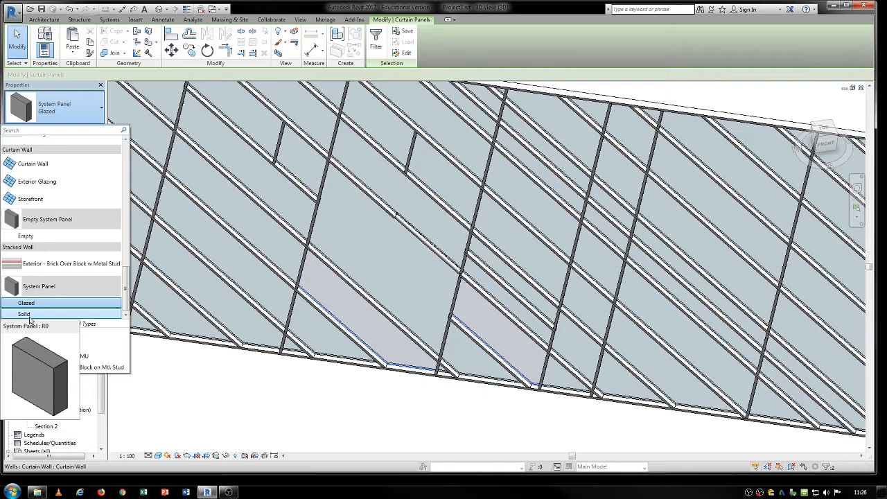
click(29, 315)
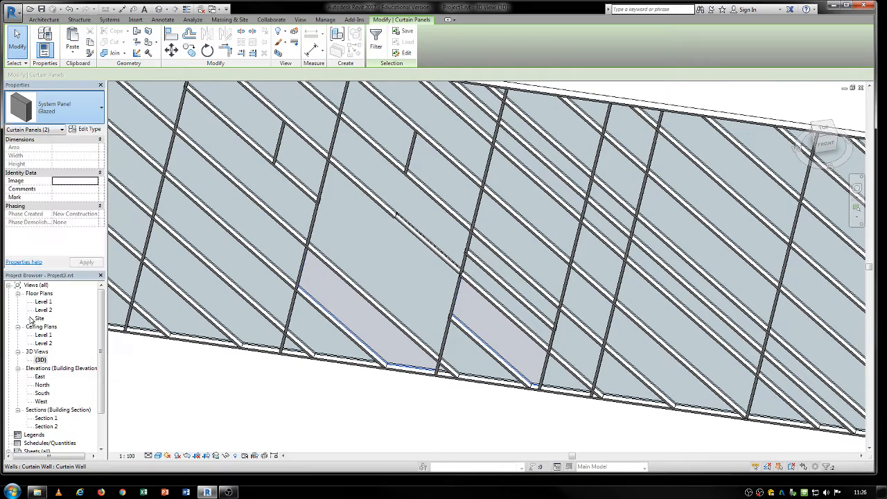
click(289, 388)
scroll(390, 315, down, 3)
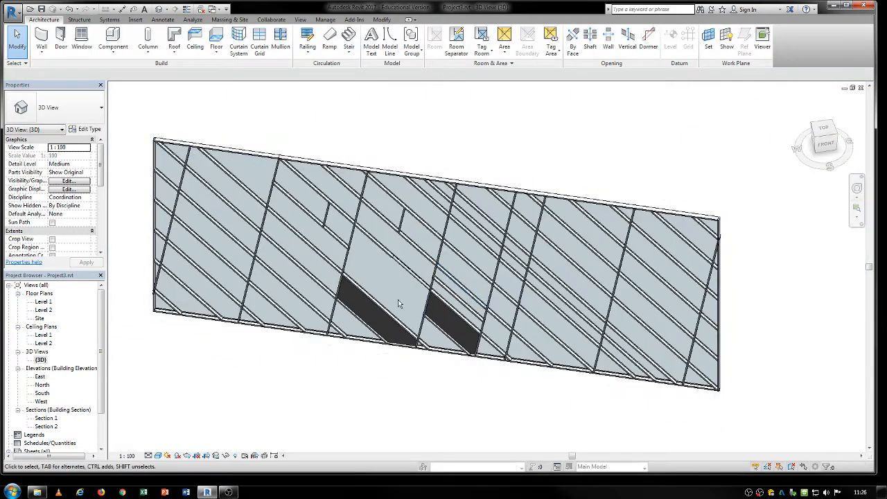
Draw a straight Generic - 200mm wall about 12300 mm long in the empty area beside the existing curtain wall
middle_drag(328, 305, 350, 304)
scroll(346, 158, down, 1)
scroll(345, 158, down, 2)
middle_drag(110, 172, 314, 215)
click(42, 37)
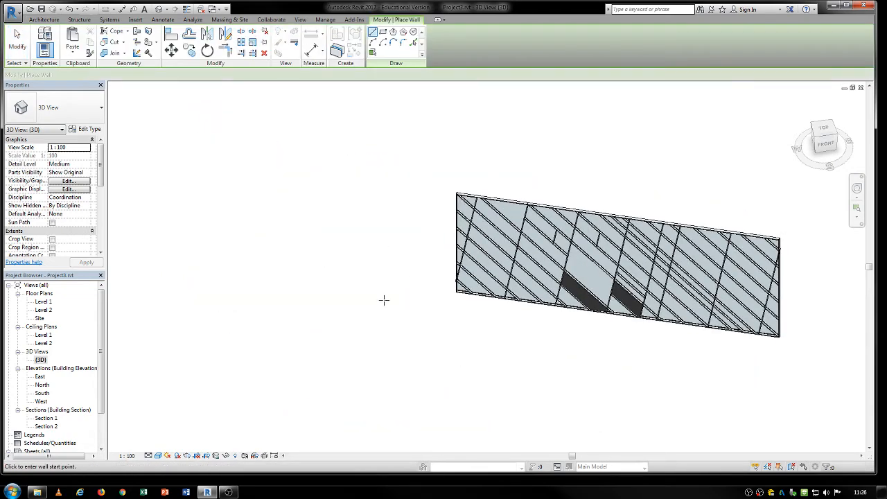
click(384, 300)
click(181, 271)
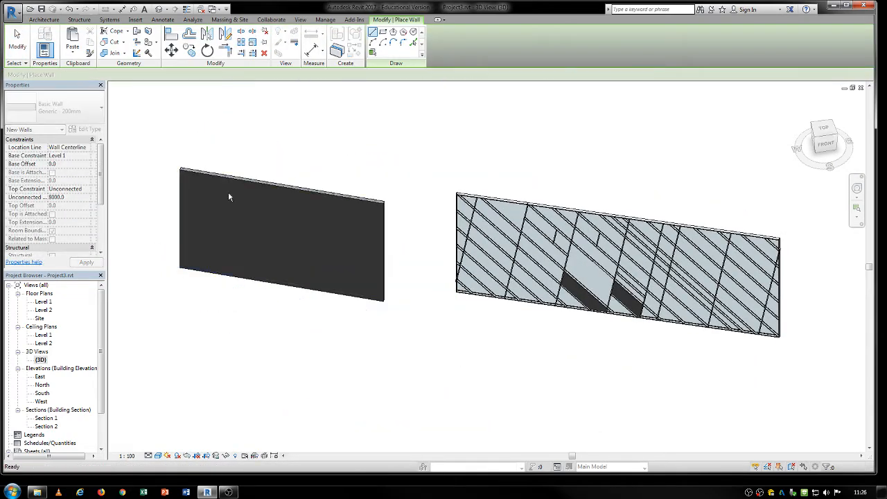
key(Escape)
key(Escape)
Change the new wall's type to Curtain Wall and deselect it
click(228, 198)
click(56, 107)
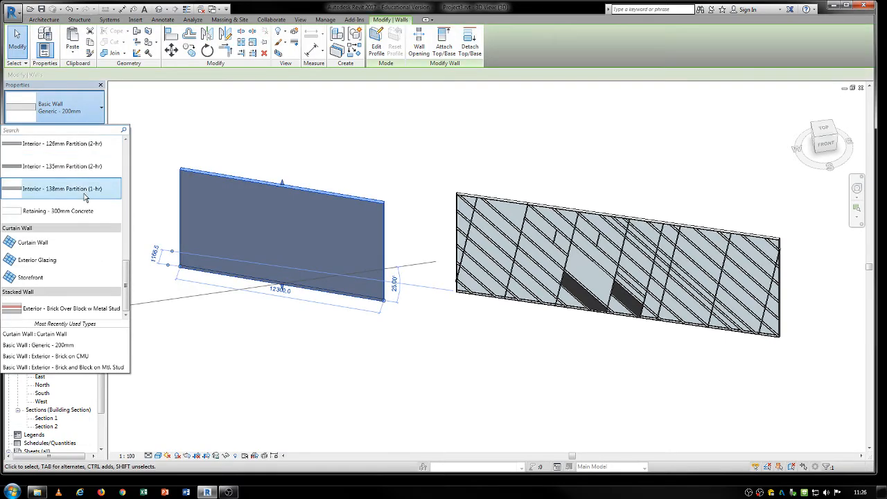
click(38, 260)
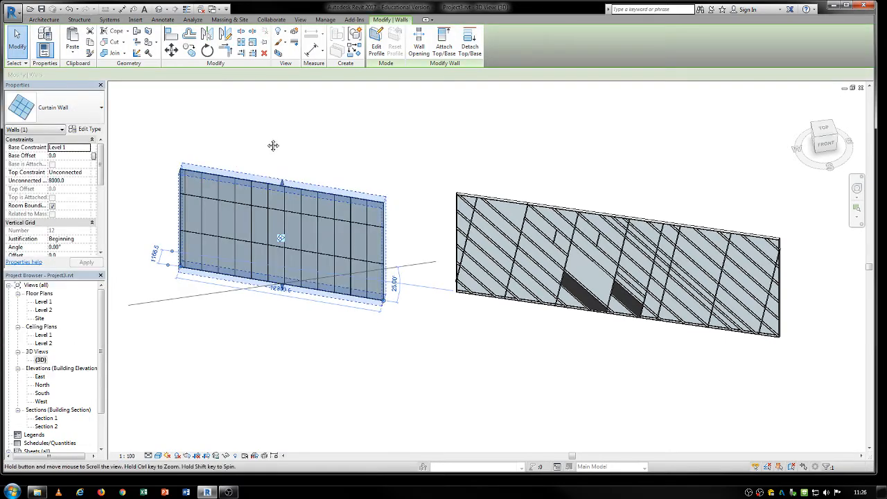
middle_drag(273, 146, 315, 143)
click(312, 141)
scroll(312, 179, up, 3)
middle_drag(335, 178, 401, 161)
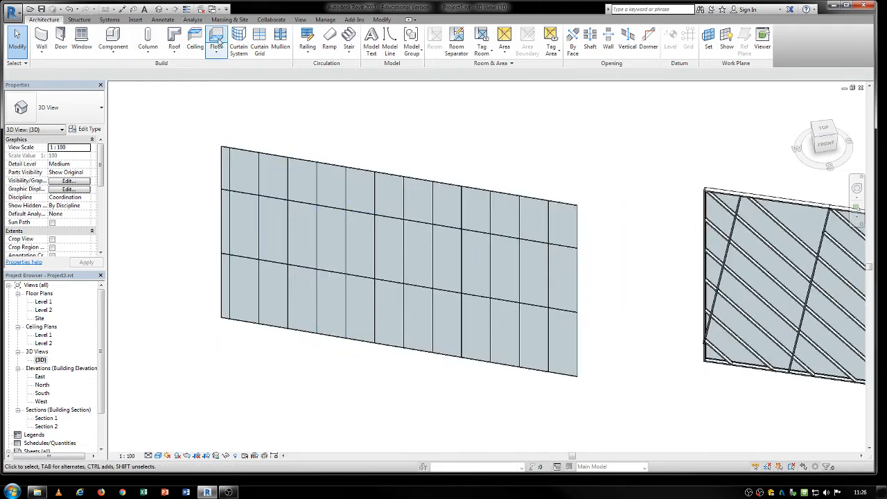
Place Rectangular Mullion 50mm x 150mm mullions on all grid lines of the new curtain wall
click(280, 41)
click(419, 41)
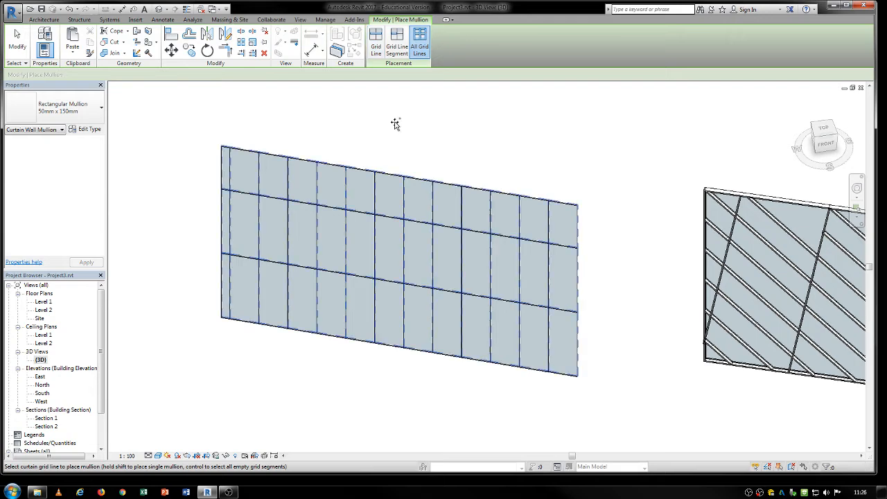
click(401, 181)
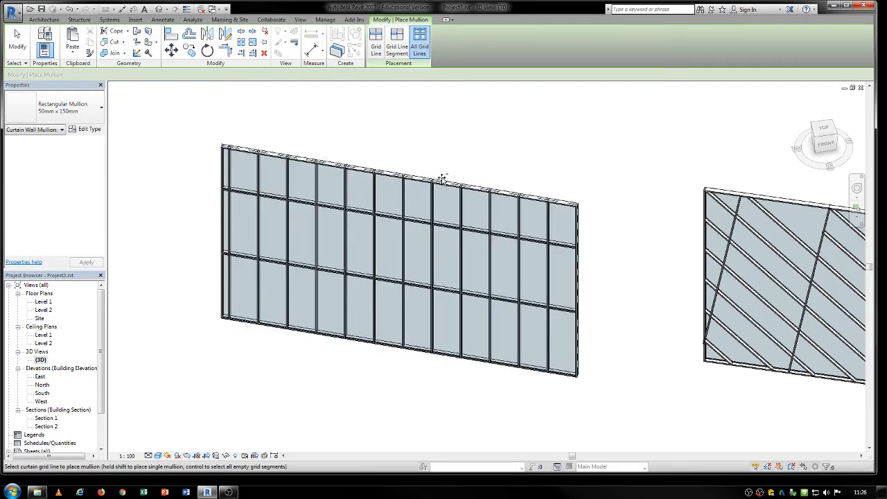
shift+middle_drag(547, 227, 293, 234)
scroll(292, 234, down, 5)
middle_drag(655, 230, 404, 429)
scroll(568, 258, up, 2)
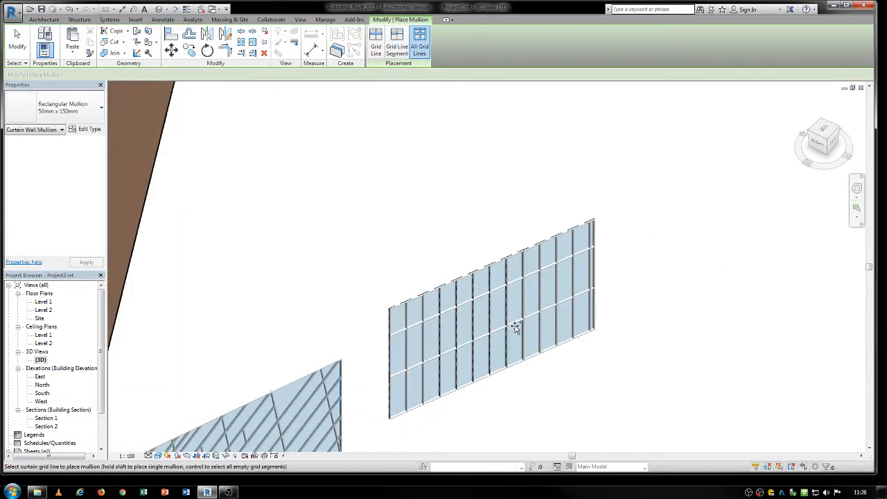
scroll(517, 328, up, 1)
middle_drag(517, 312, 517, 270)
Try to load the M_Door-Curtain-Wall-Double-Glass, Double-Storefront and Single-Glass families from the Doors folder while mullion placement is active
click(139, 21)
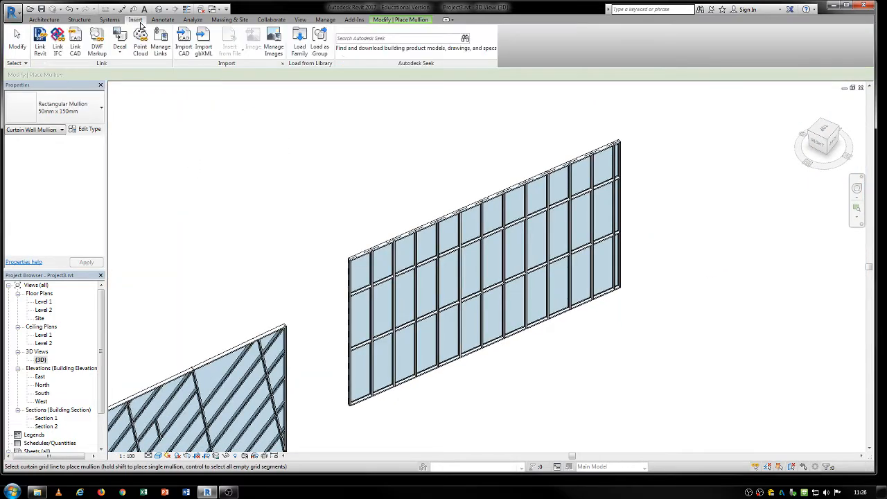
click(300, 49)
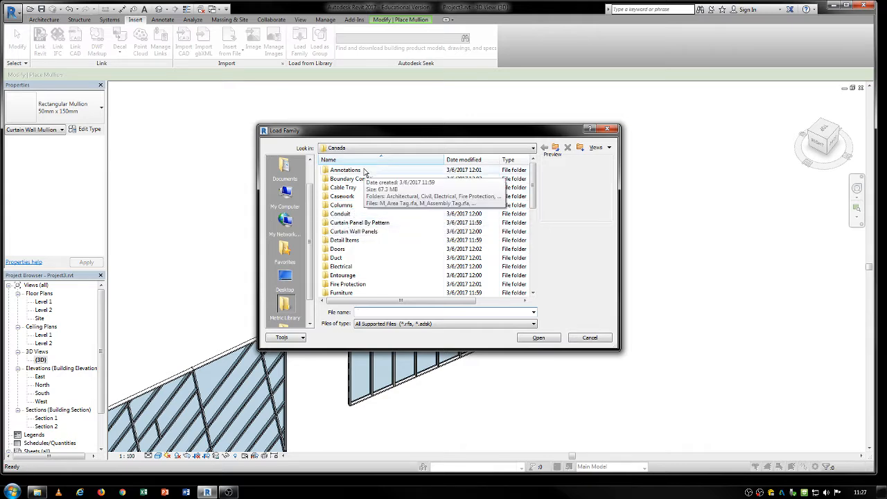
double_click(338, 251)
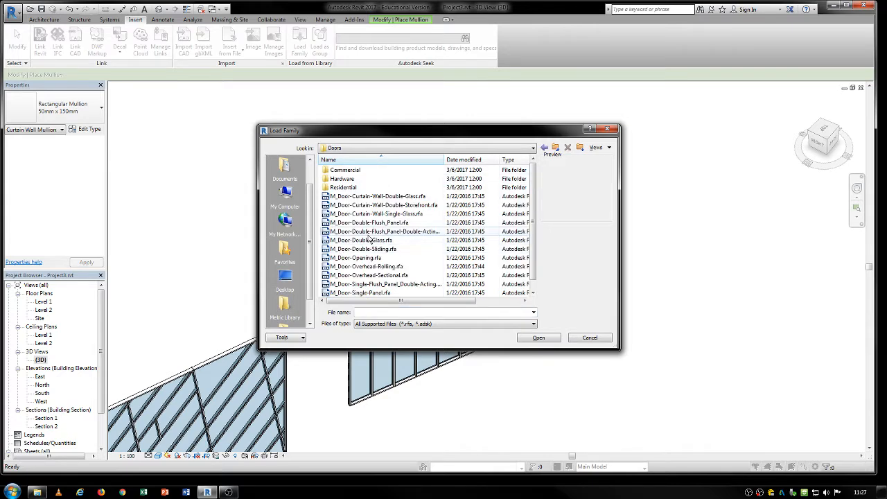
click(371, 197)
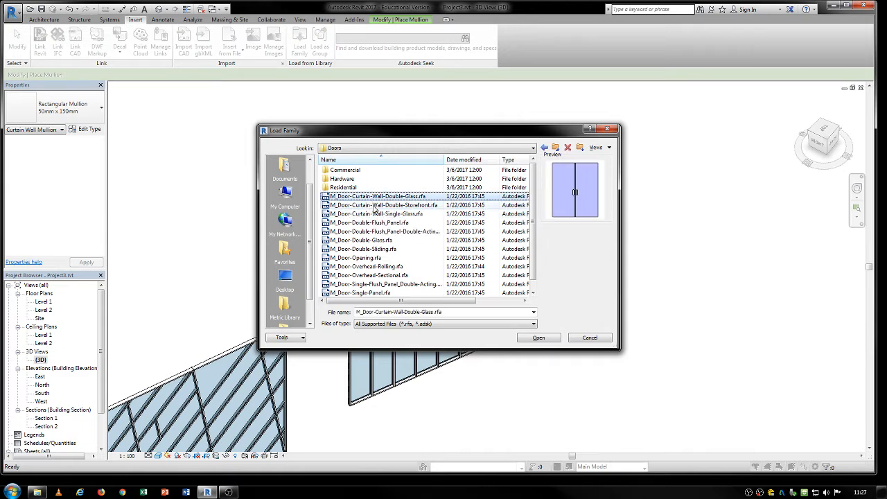
shift+click(374, 214)
click(538, 337)
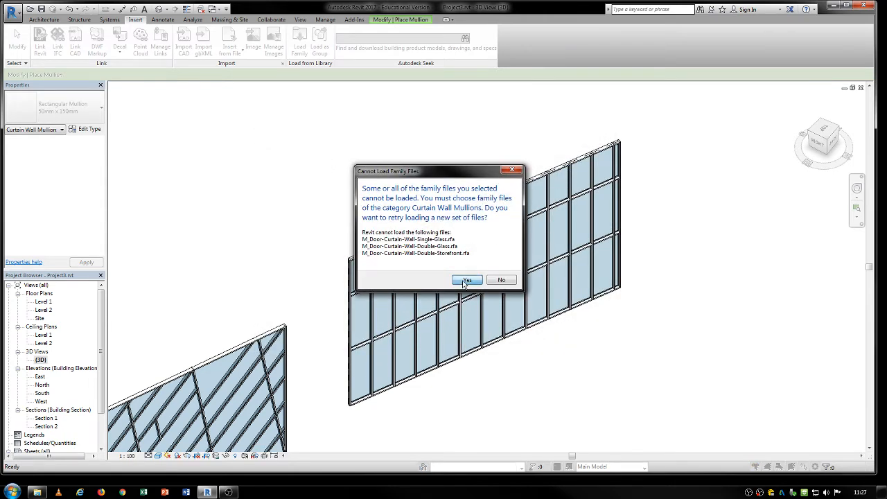
click(465, 280)
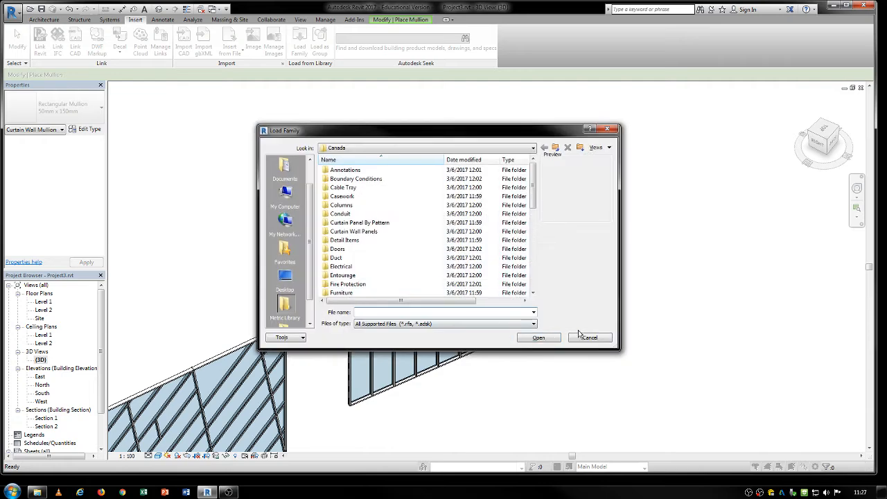
click(581, 336)
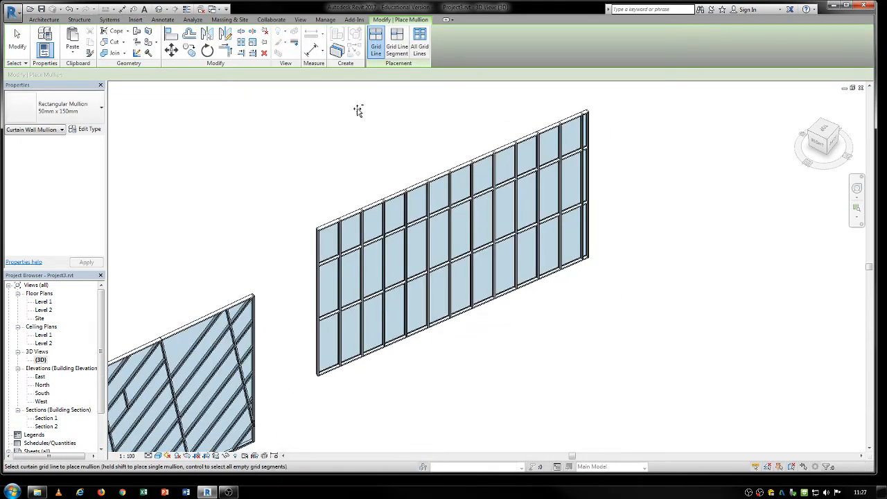
End mullion placement and examine the types available for a glazed panel in the new wall's bottom row
scroll(417, 317, up, 3)
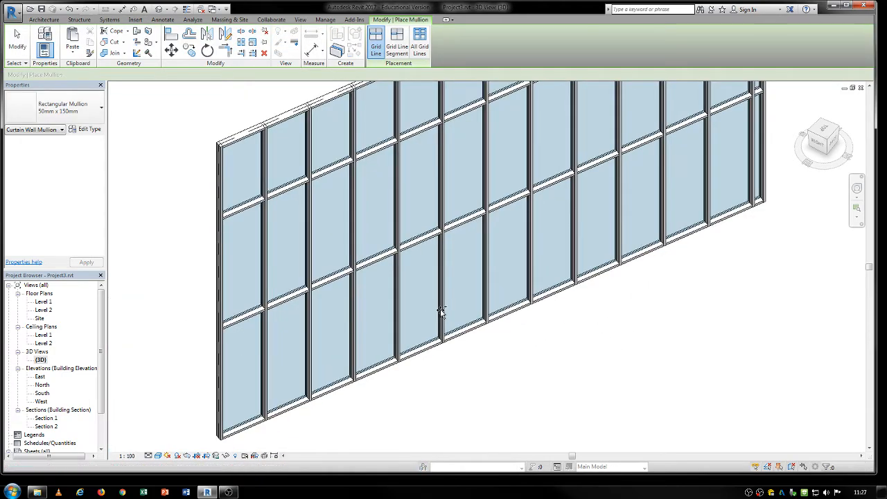
middle_drag(442, 311, 433, 337)
key(Escape)
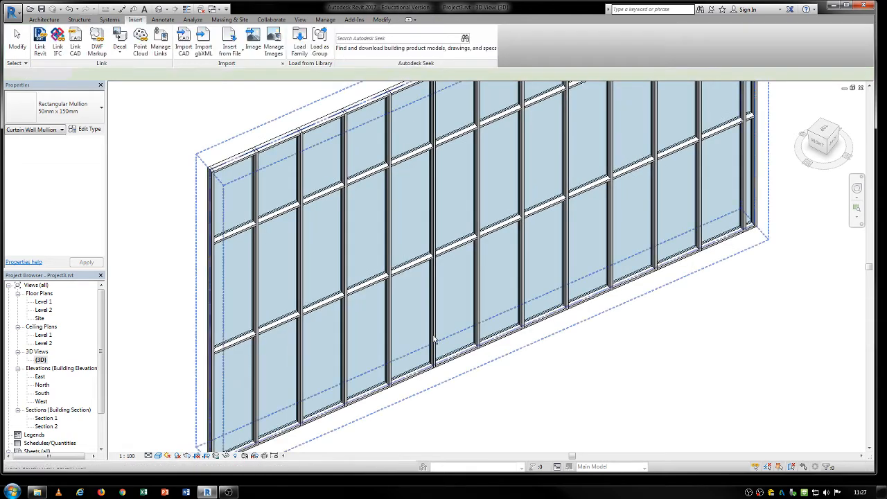
click(434, 339)
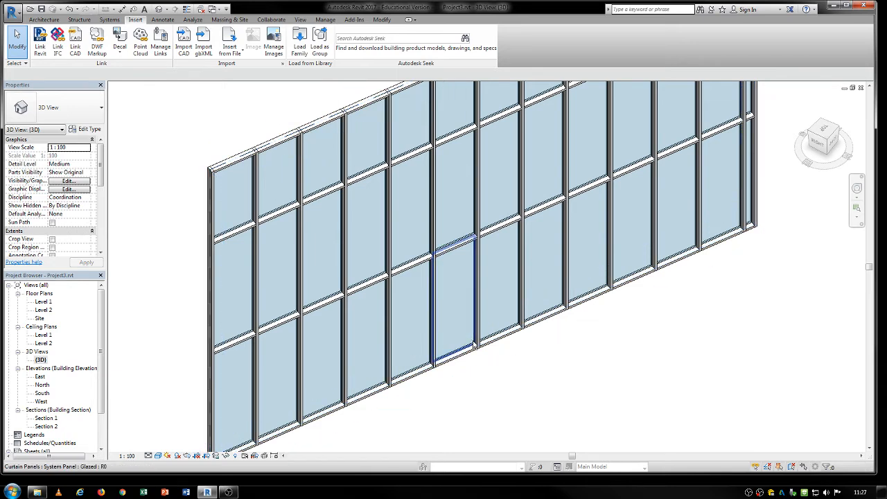
key(Tab)
key(Tab)
key(Tab)
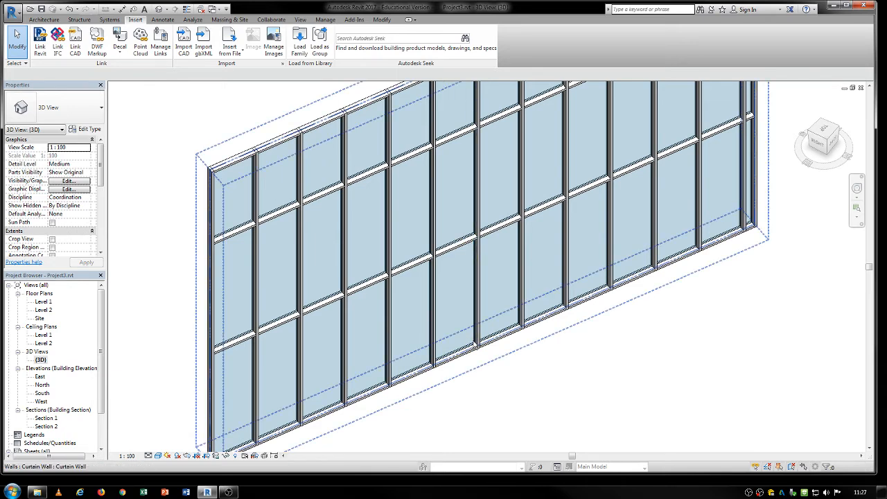
click(474, 345)
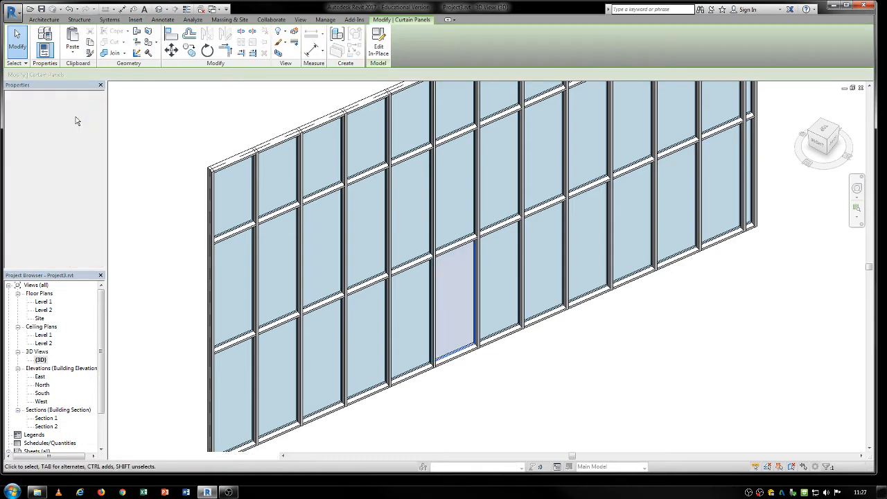
click(56, 108)
mouse_move(126, 286)
mouse_down()
mouse_move(127, 301)
mouse_move(121, 161)
mouse_move(114, 295)
mouse_up()
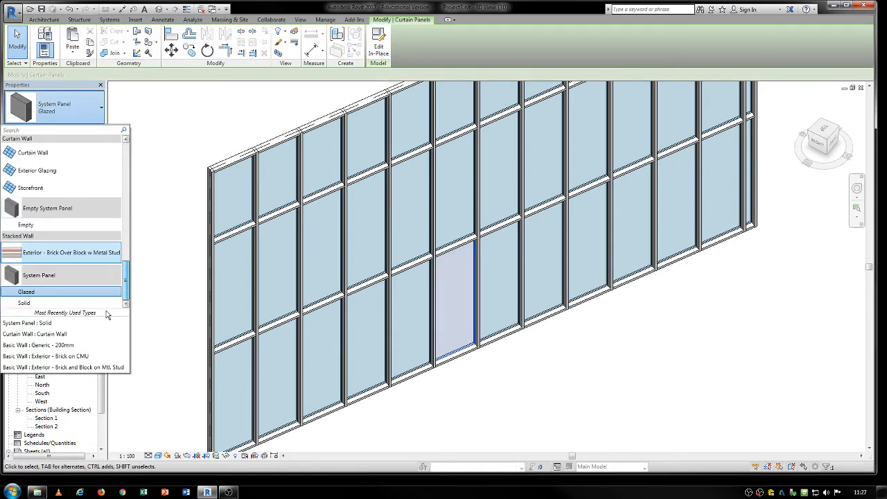
click(206, 134)
Load the M_Door-Curtain-Wall-Single-Glass family from the Doors folder of the metric library
click(300, 46)
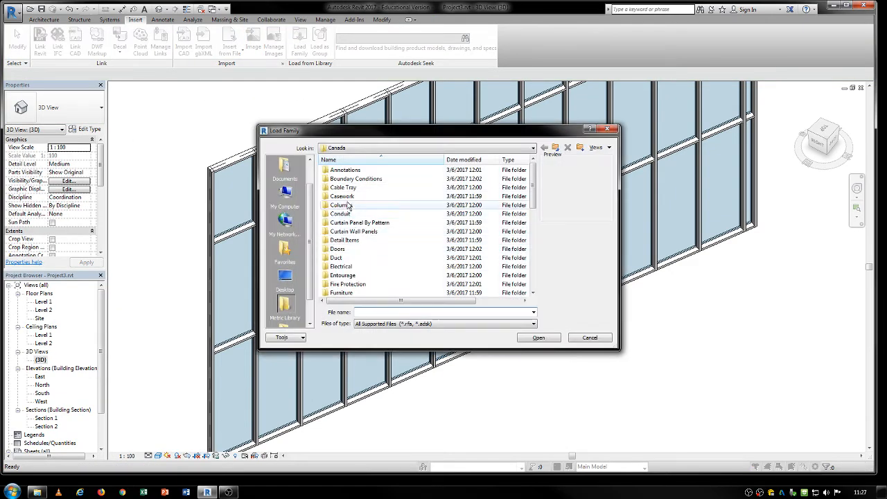
double_click(338, 248)
click(346, 196)
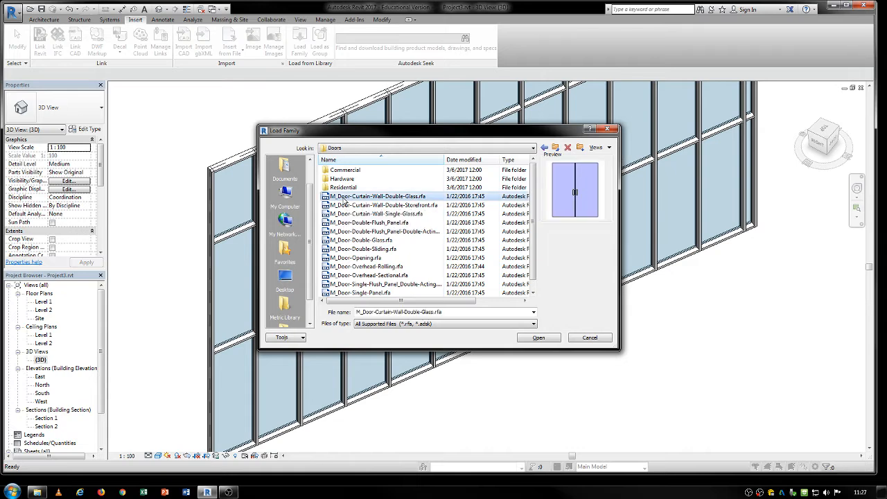
click(352, 205)
click(356, 214)
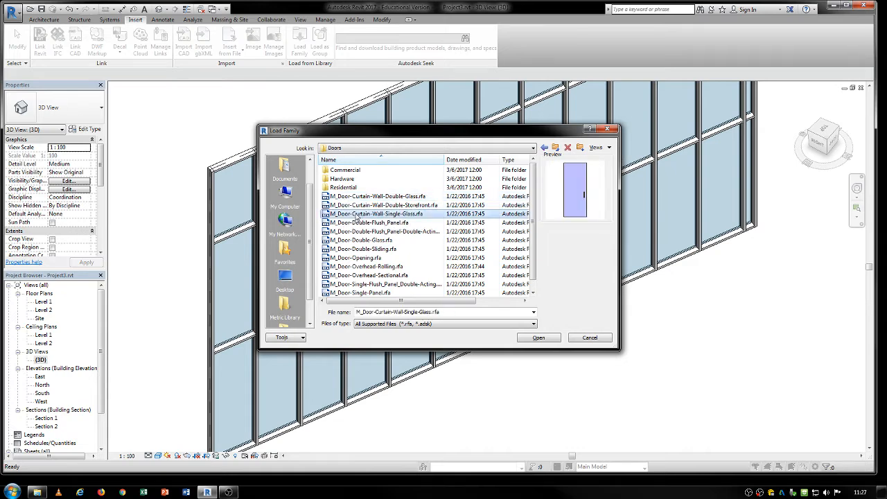
click(521, 339)
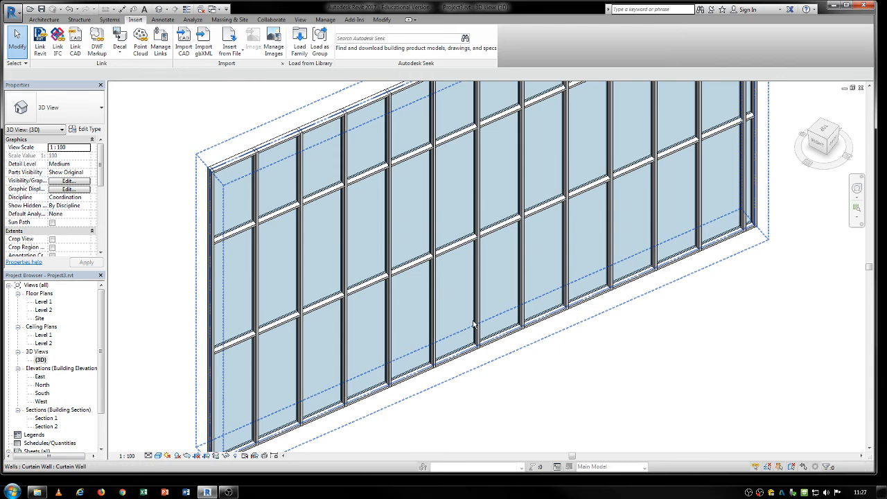
Change the glazed panel in the bottom row of the new curtain wall to the M_Door-Curtain-Wall-Single-Glass type
key(Tab)
key(Tab)
key(Tab)
key(Tab)
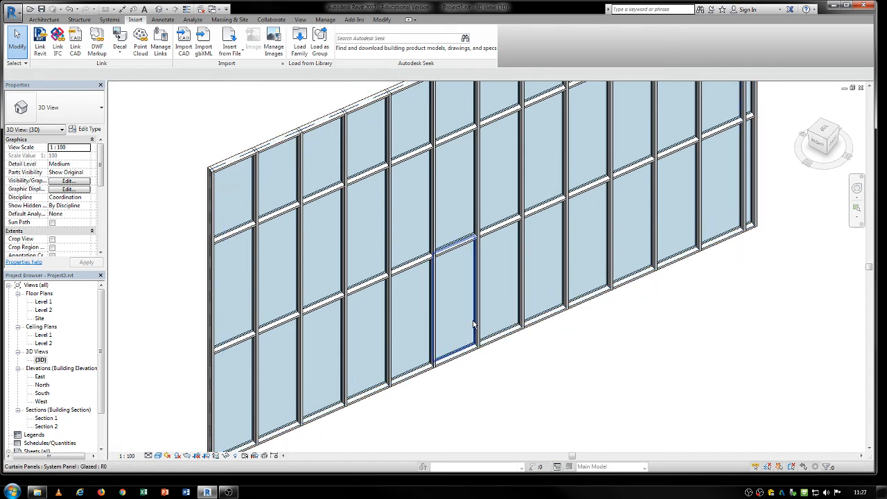
click(474, 324)
click(55, 108)
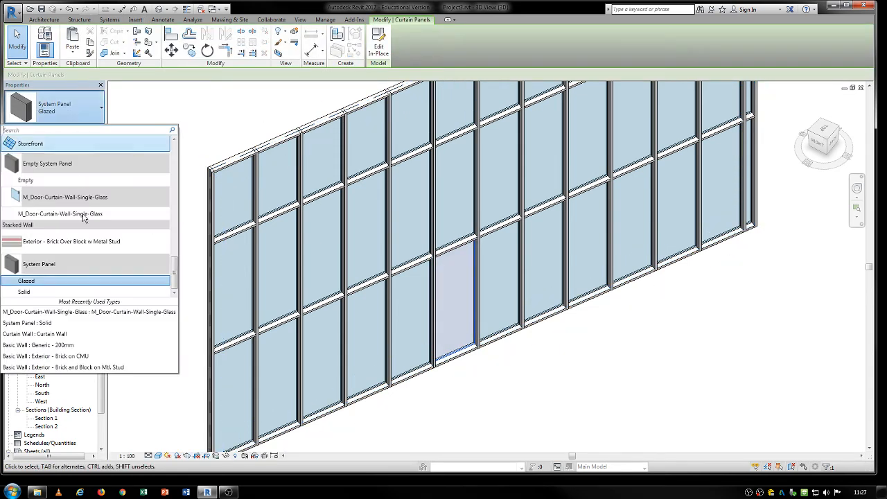
scroll(111, 291, up, 2)
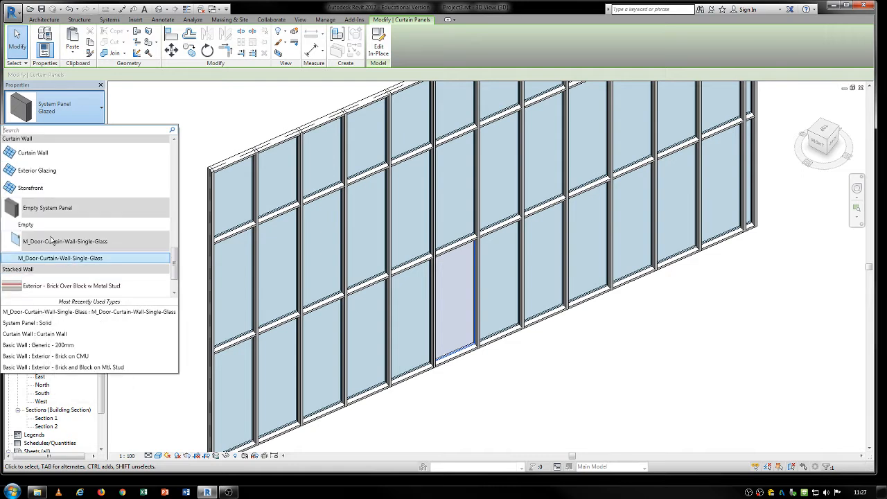
mouse_move(29, 259)
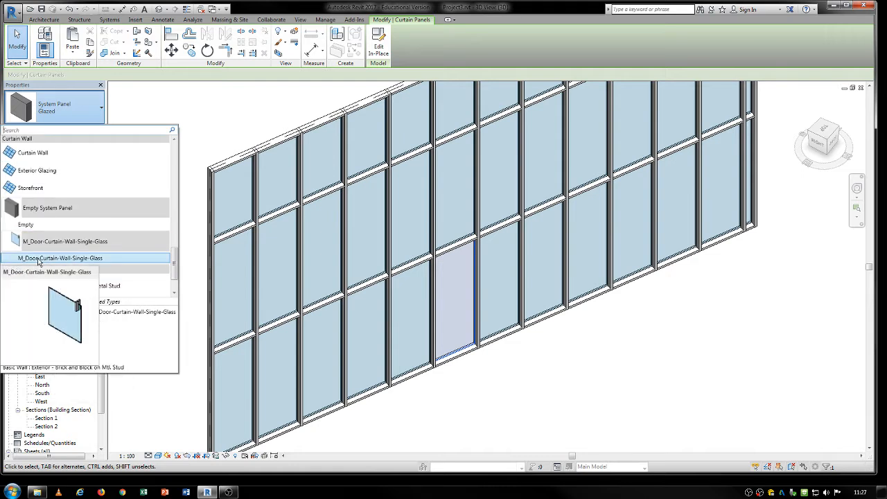
click(38, 259)
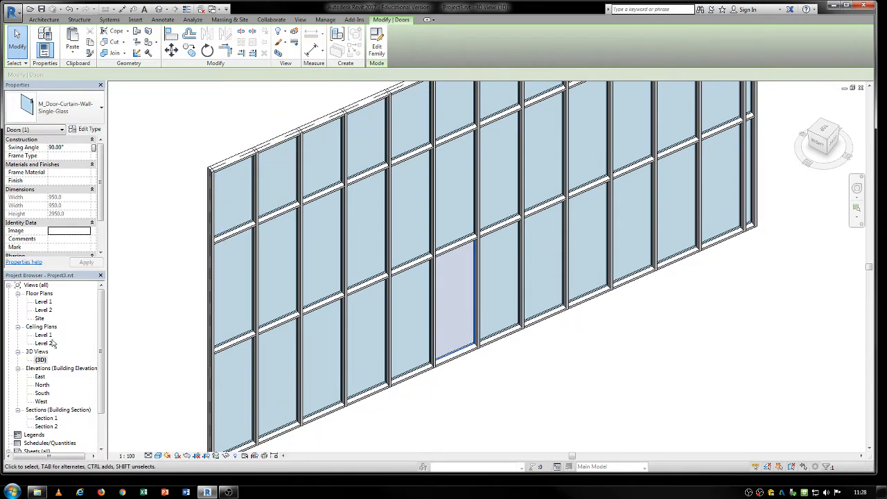
Open the Level 1 floor plan and examine the door's swing in the new curtain wall
double_click(43, 302)
scroll(454, 331, down, 3)
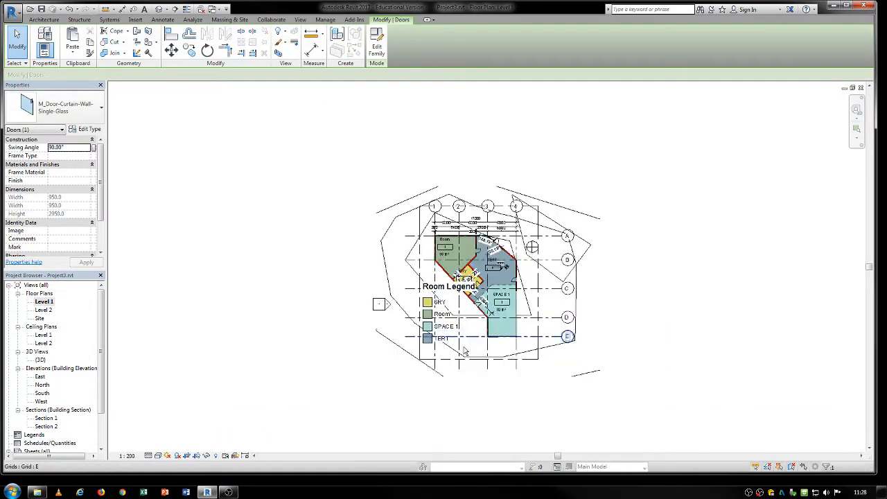
middle_drag(454, 331, 375, 269)
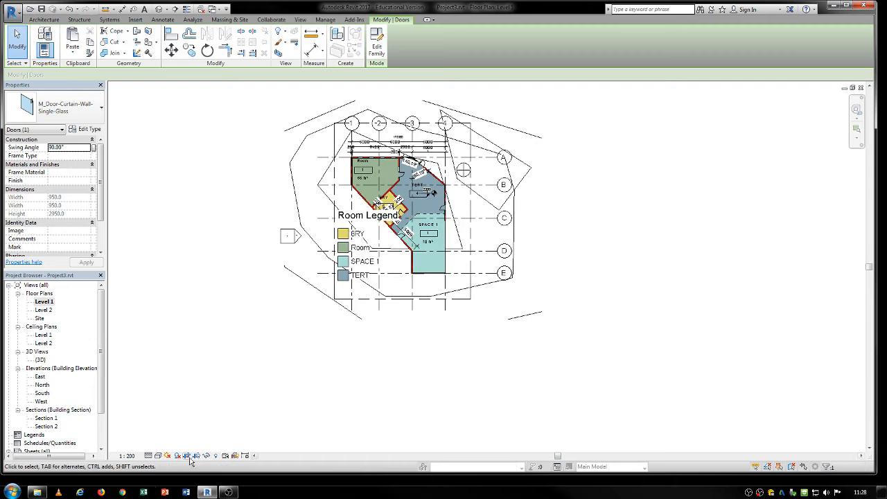
click(336, 422)
scroll(489, 333, down, 6)
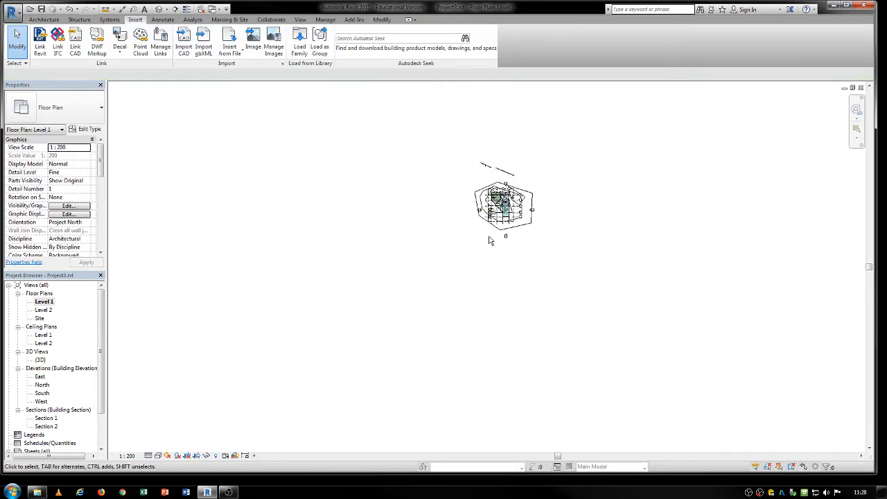
scroll(416, 277, up, 10)
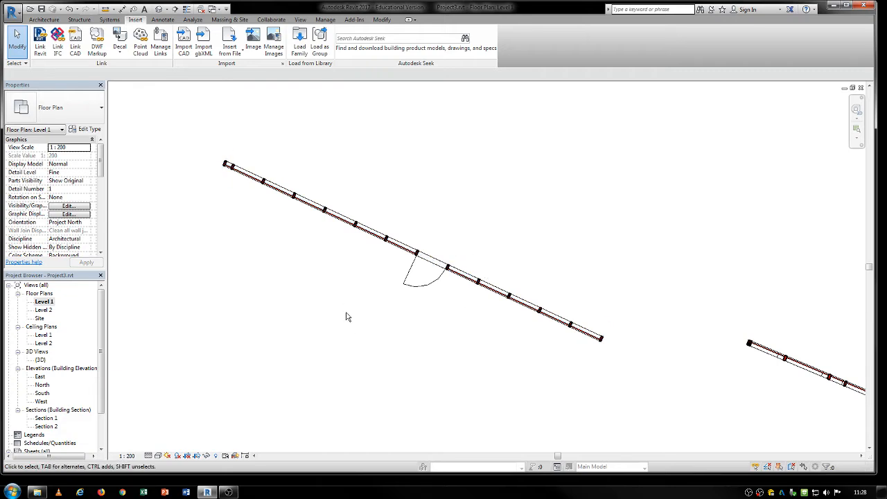
scroll(454, 281, up, 3)
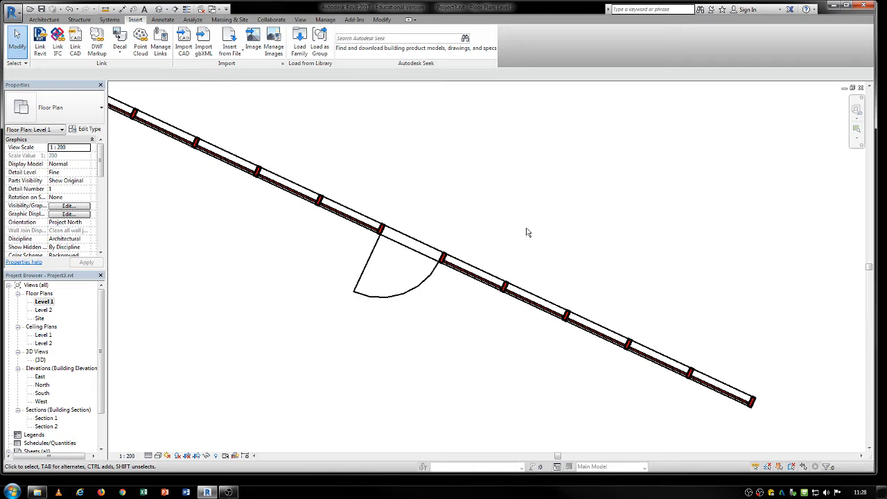
scroll(526, 232, up, 1)
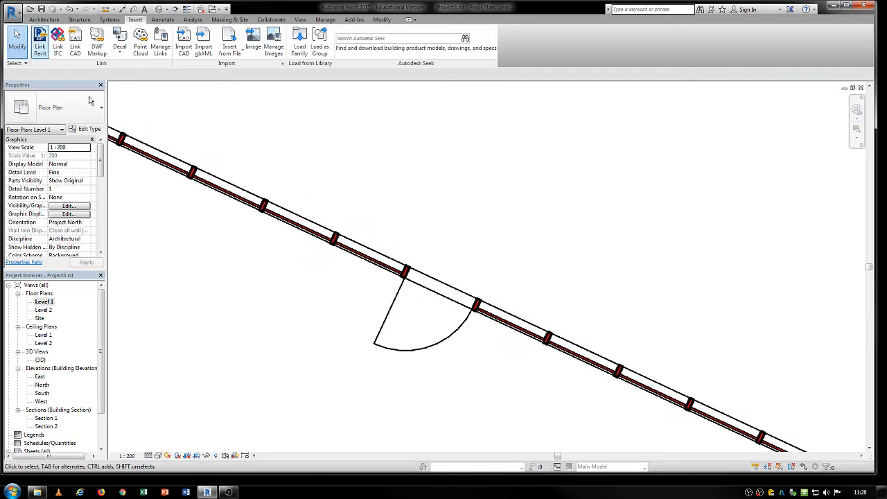
click(43, 20)
click(61, 42)
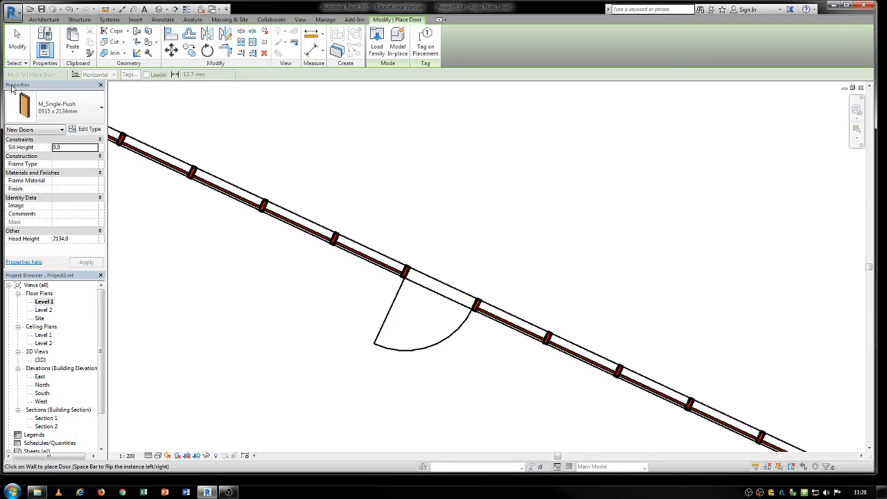
click(20, 34)
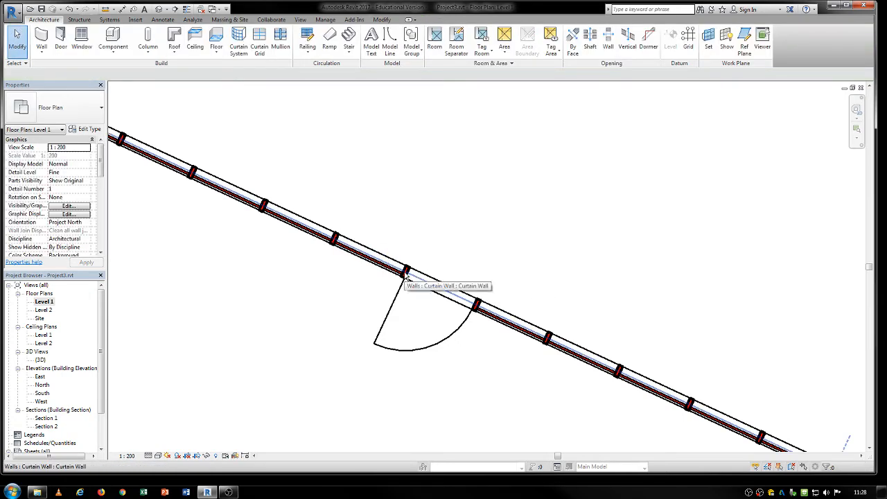
Unpin the curtain grid line at the door's hinge side and move it outward, making the door bay about 1280 mm wide
click(409, 262)
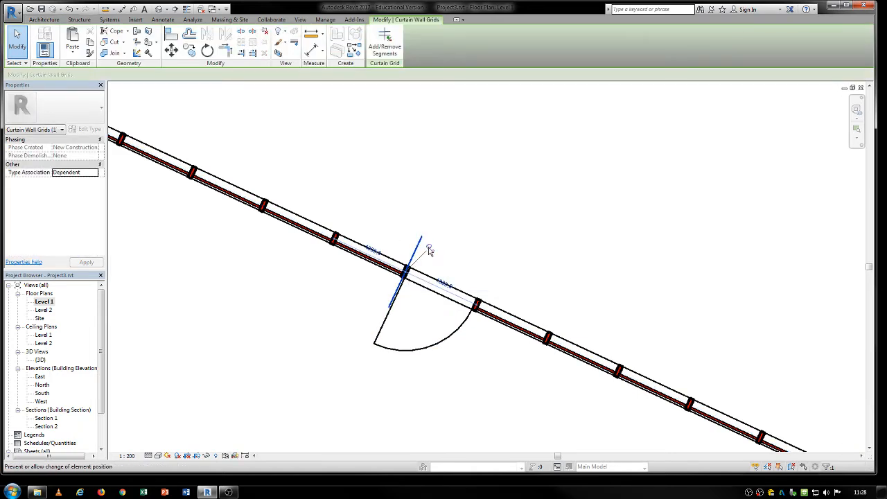
click(430, 249)
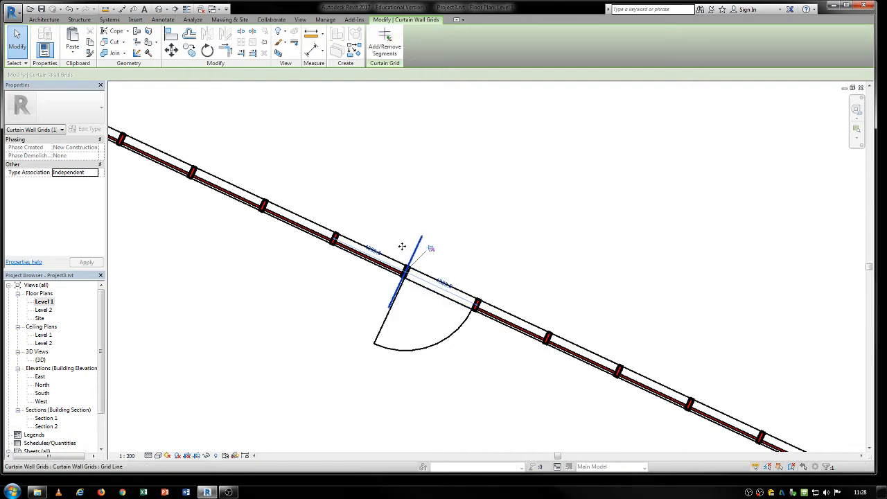
drag(402, 247, 396, 246)
Set the distance between the two grid lines of the door bay to 900 mm and deselect the grid line
scroll(414, 271, up, 4)
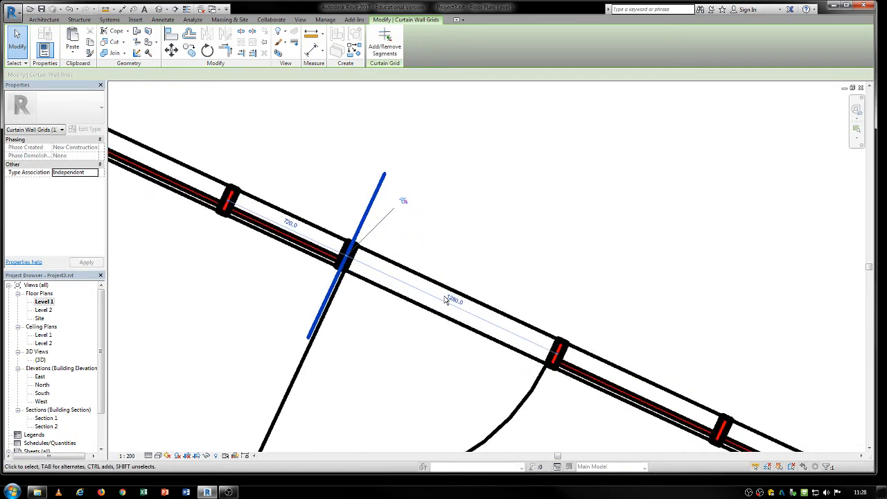
click(454, 303)
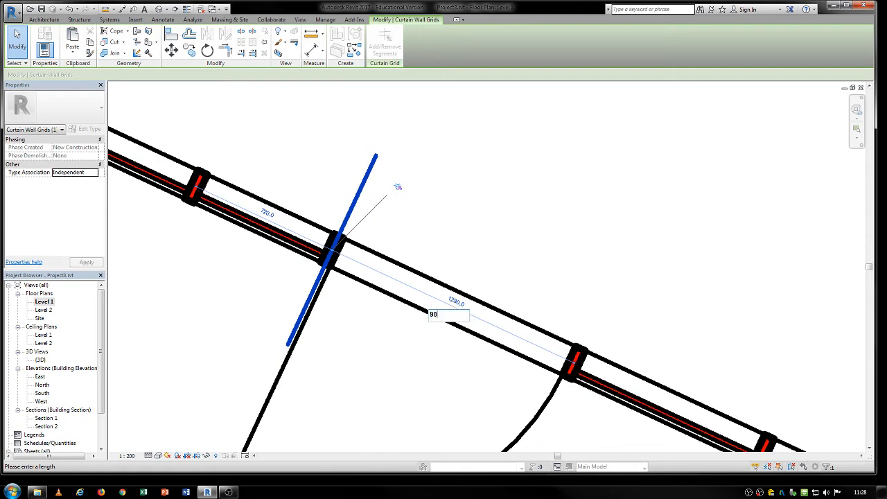
text(900)
key(Return)
scroll(450, 310, down, 2)
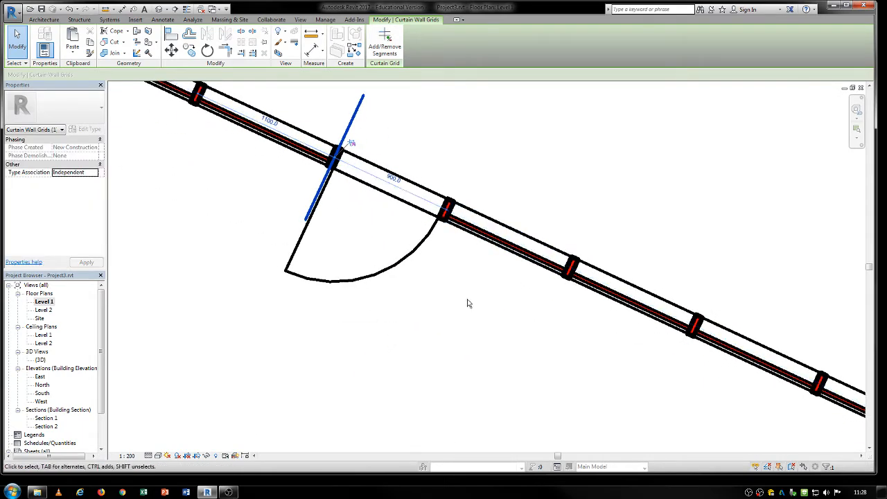
click(467, 299)
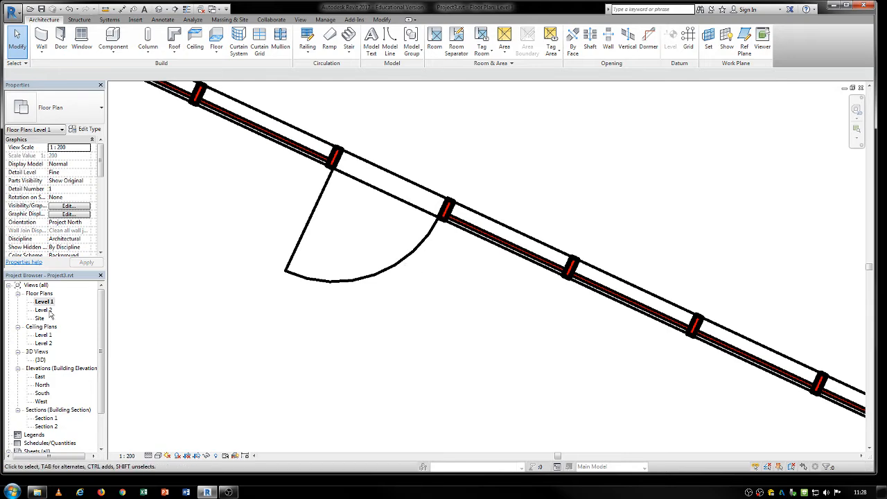
In the 3D view, duplicate the type of the third glazed panel in the new wall's middle row as "frosted g"
double_click(41, 361)
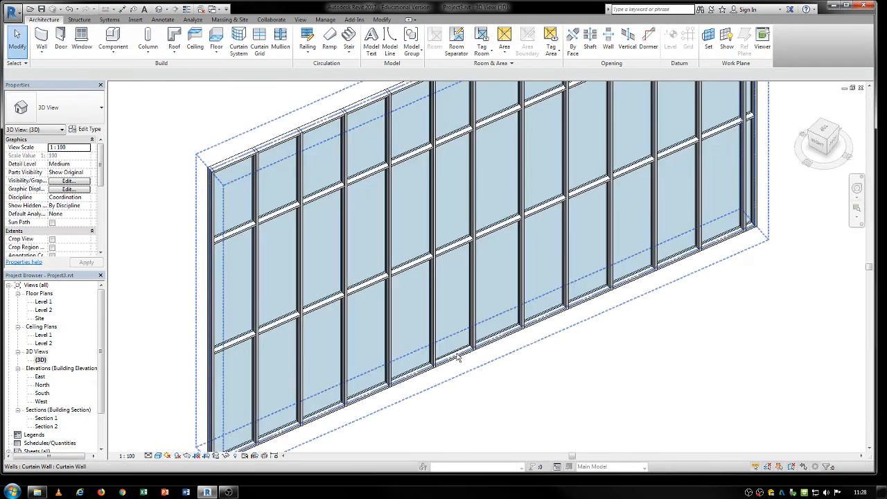
scroll(485, 372, up, 1)
scroll(482, 372, down, 2)
scroll(481, 371, down, 2)
middle_drag(200, 416, 309, 302)
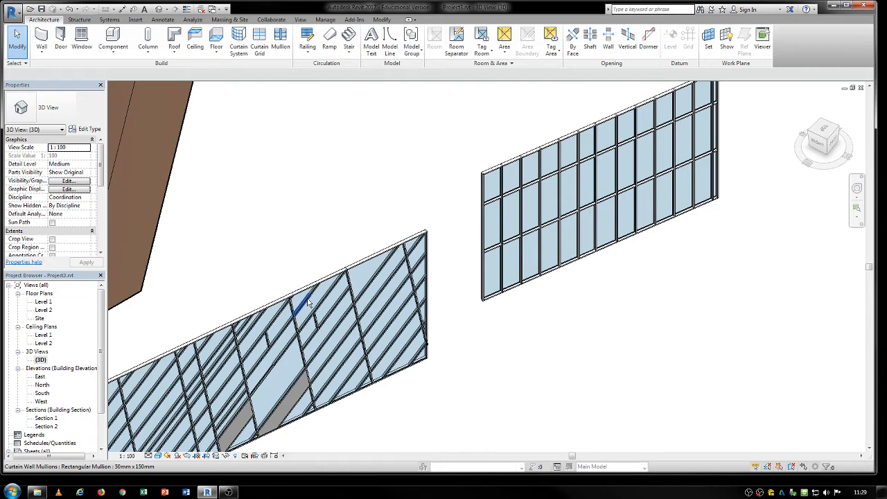
click(523, 231)
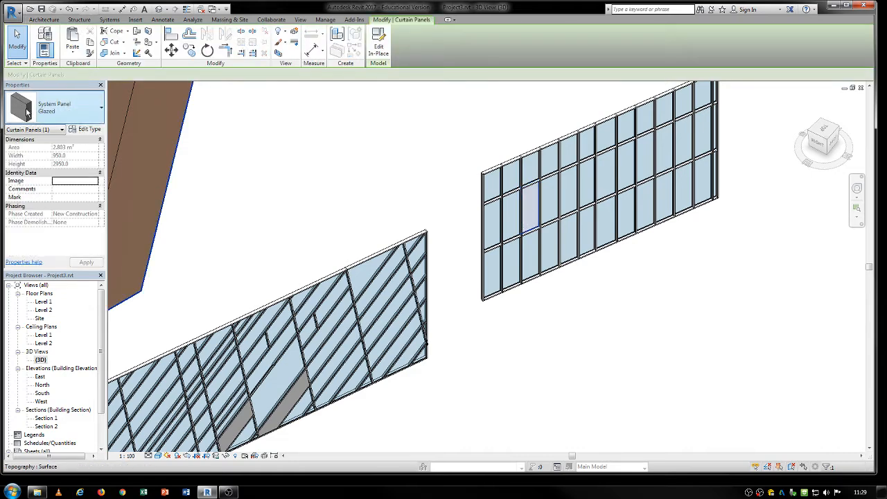
click(85, 129)
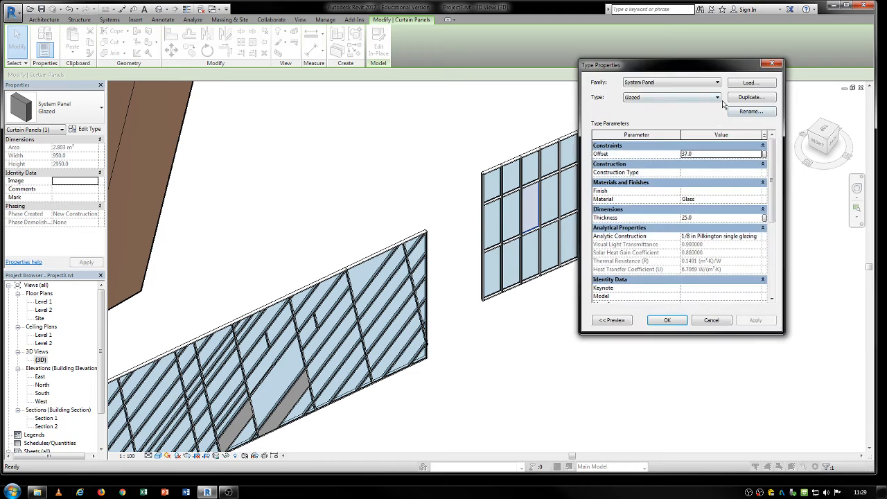
click(751, 98)
text(frosted g)
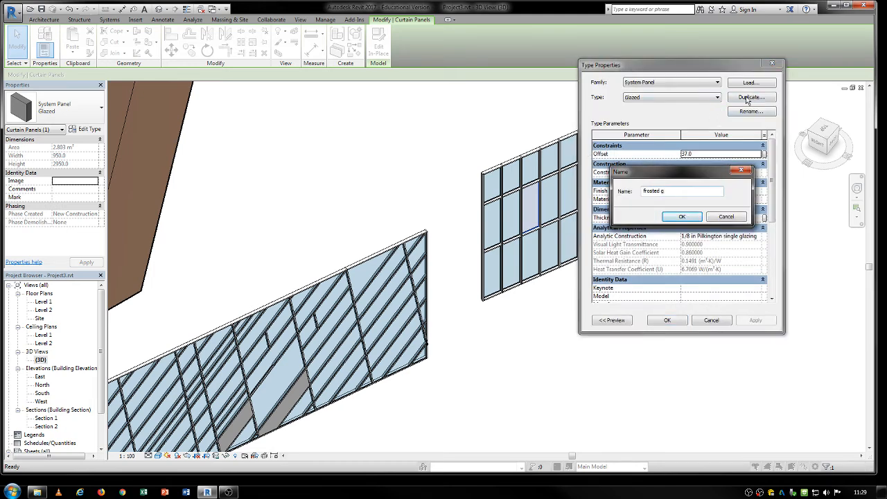
key(Return)
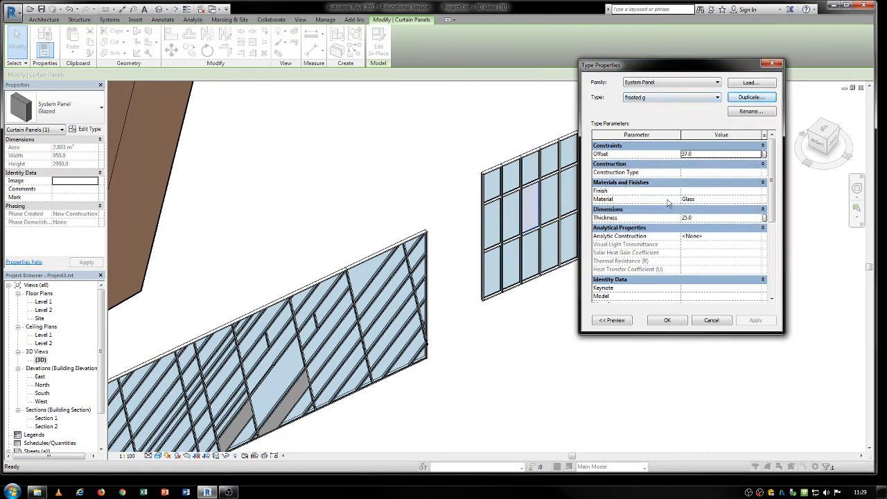
Assign the Earth material to the frosted g panel type, apply it to the panel and deselect it
click(738, 201)
click(762, 198)
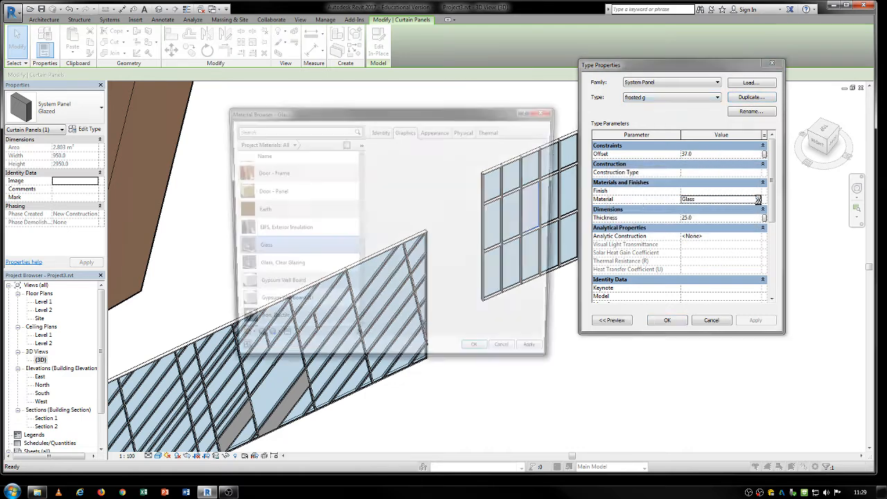
scroll(333, 208, down, 1)
scroll(254, 250, up, 3)
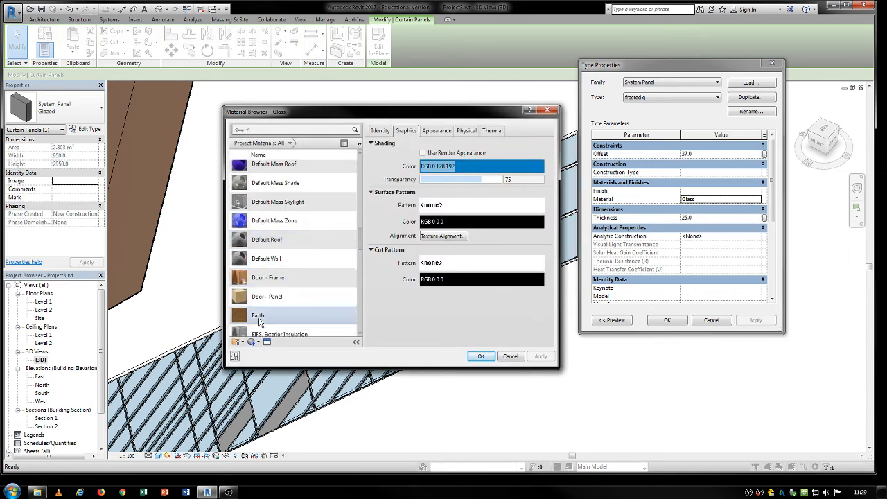
click(257, 318)
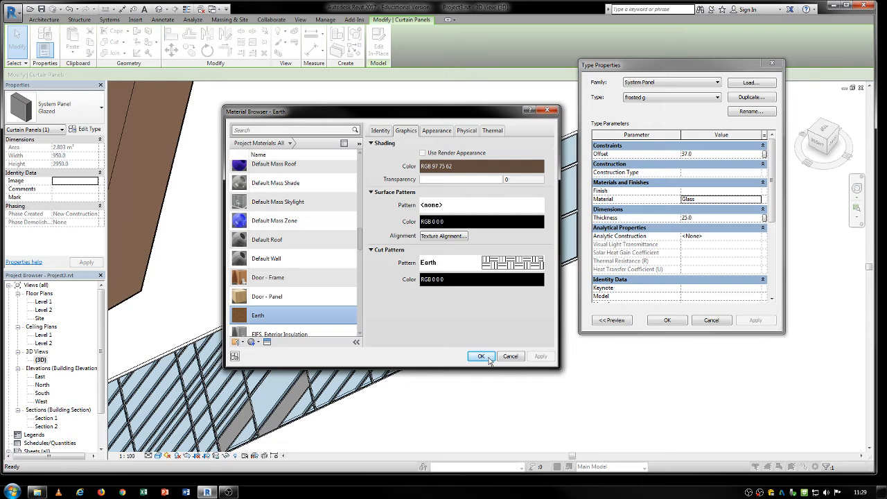
click(481, 356)
click(667, 320)
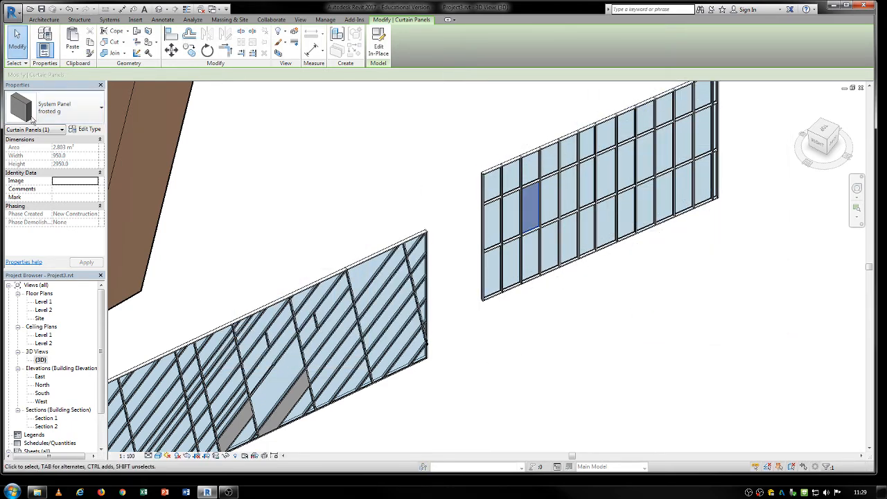
click(412, 148)
scroll(530, 198, up, 4)
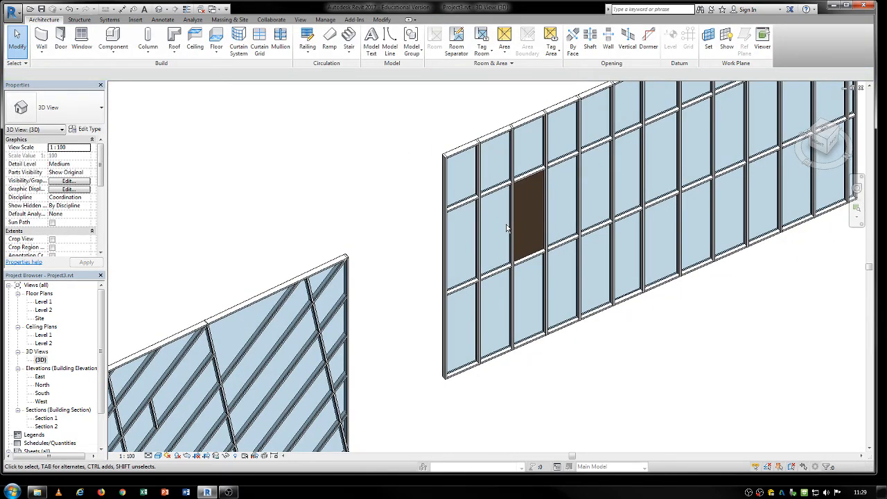
middle_drag(507, 228, 442, 229)
scroll(434, 228, down, 1)
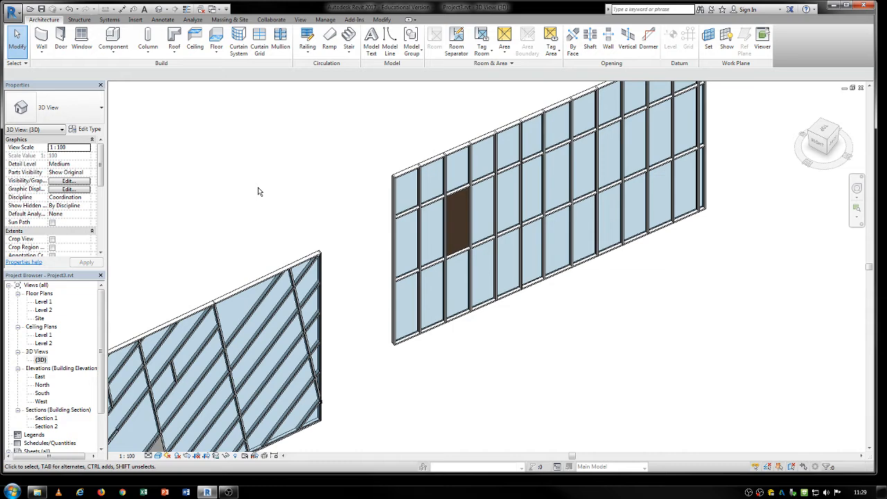
In the Level 1 plan, start placing a component and browse the loaded desk, parking space and tree types
double_click(43, 302)
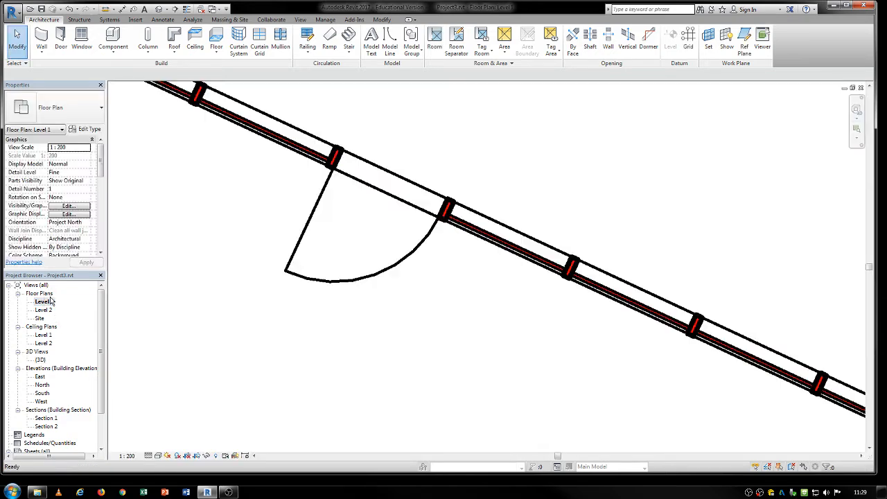
click(113, 38)
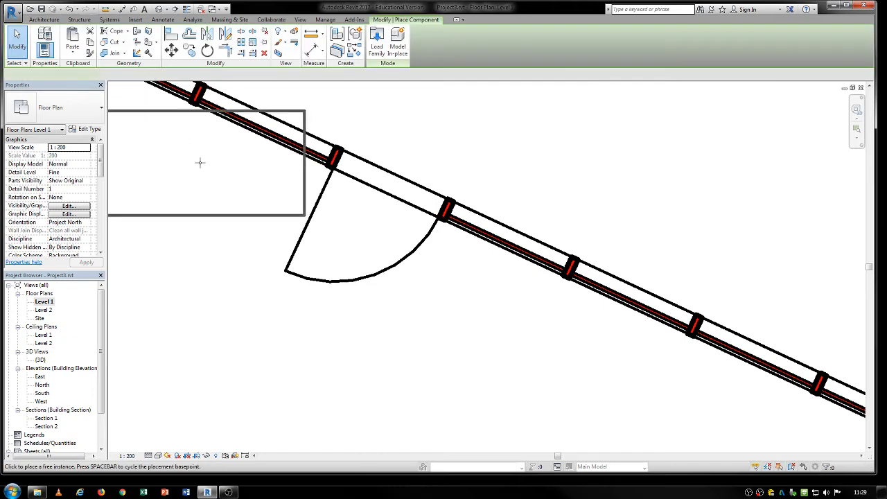
middle_drag(198, 162, 210, 270)
scroll(227, 277, down, 2)
scroll(227, 277, down, 1)
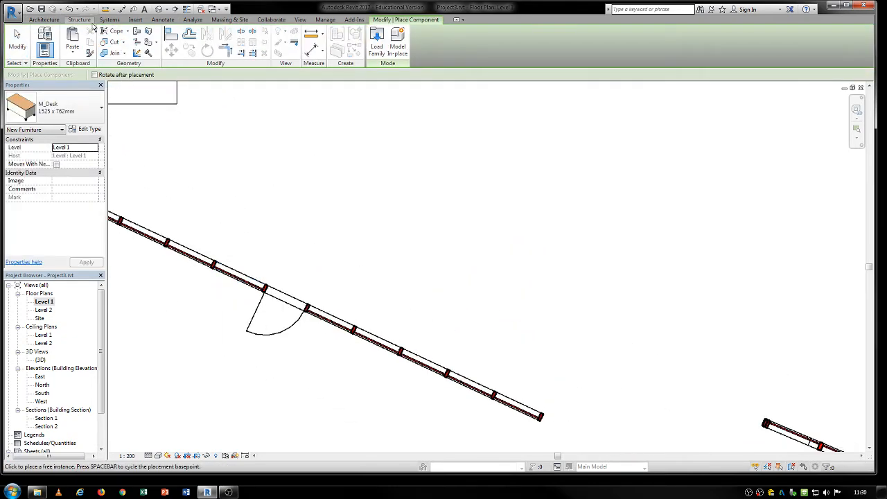
click(43, 20)
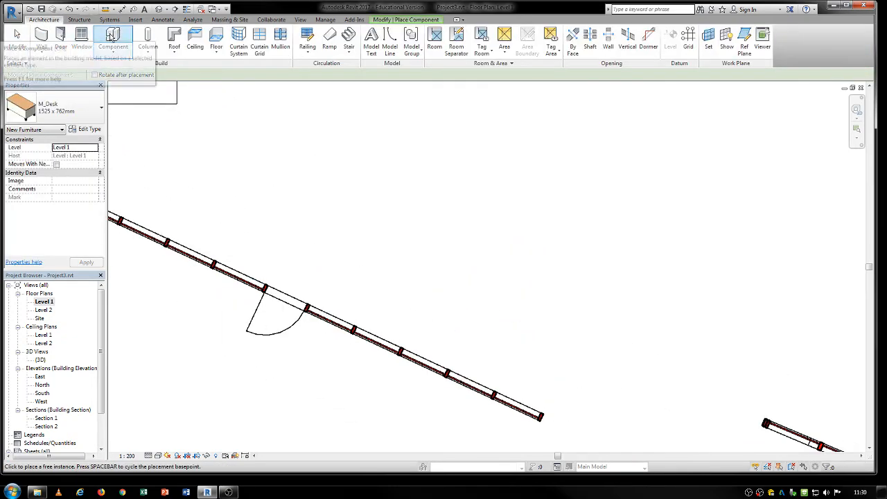
click(89, 106)
scroll(83, 180, down, 3)
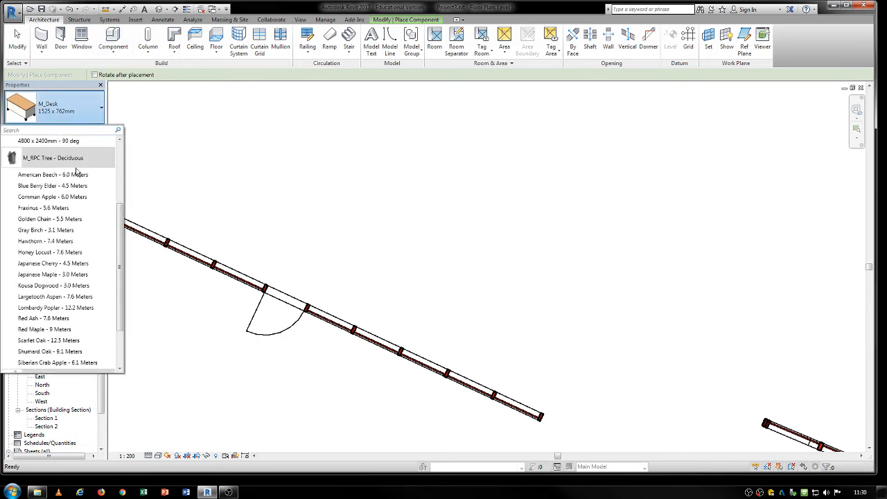
scroll(67, 333, up, 3)
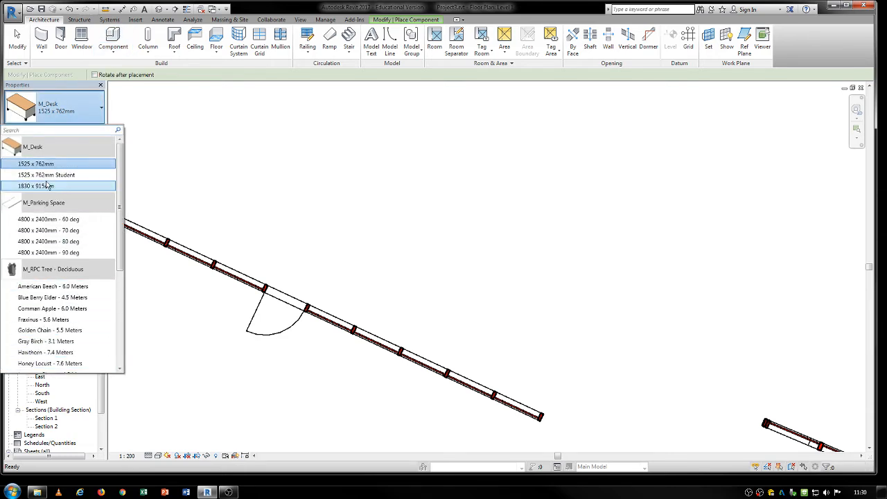
click(560, 21)
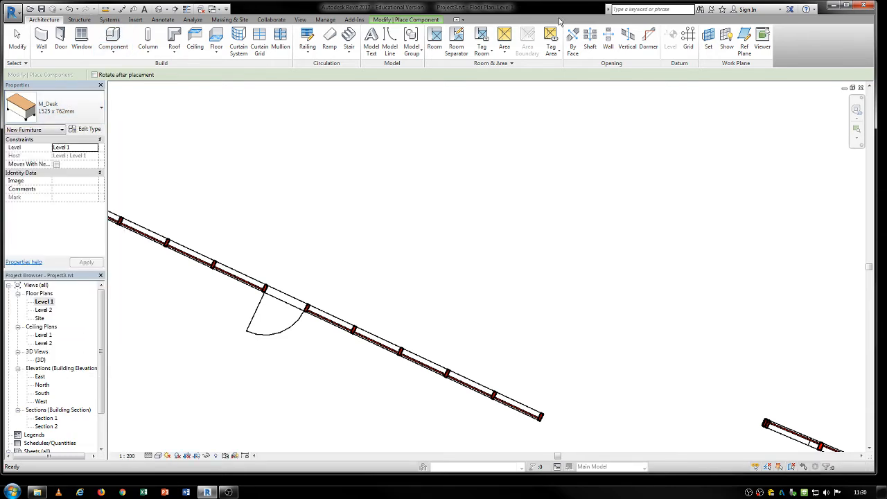
Load the M_Table-Coffee family from the Tables folder of the Canada Furniture library
click(405, 19)
click(376, 43)
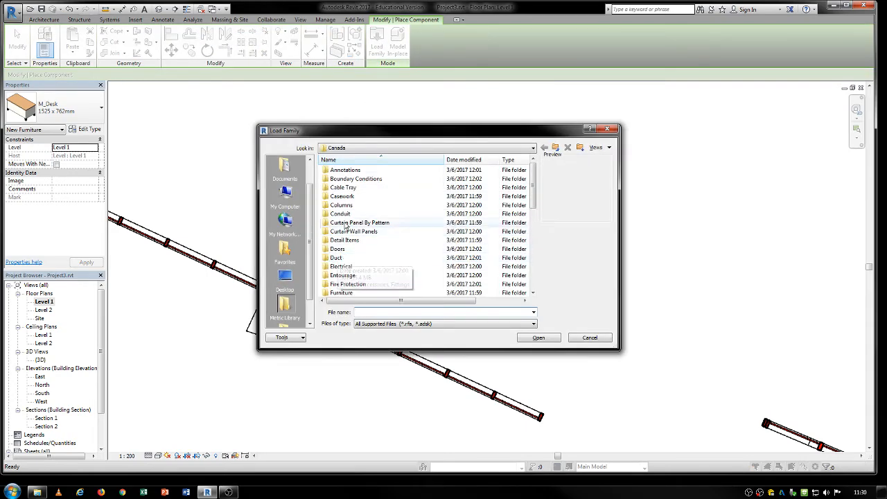
double_click(343, 294)
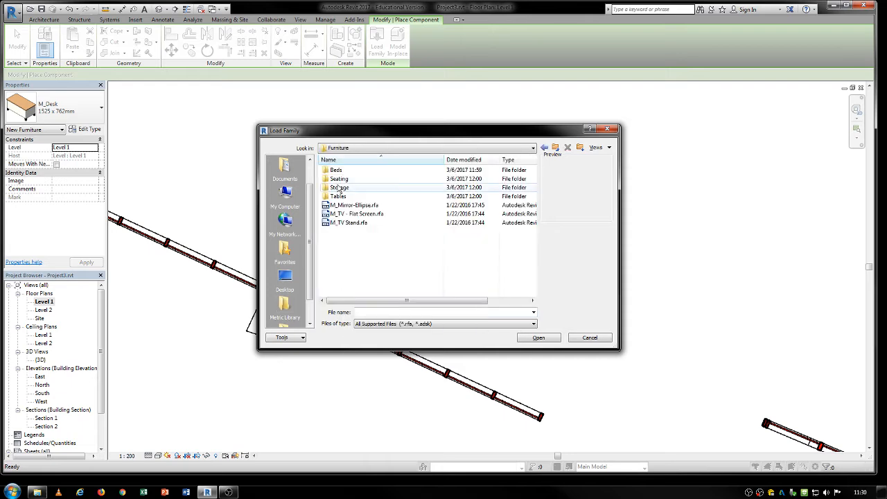
double_click(346, 196)
double_click(351, 179)
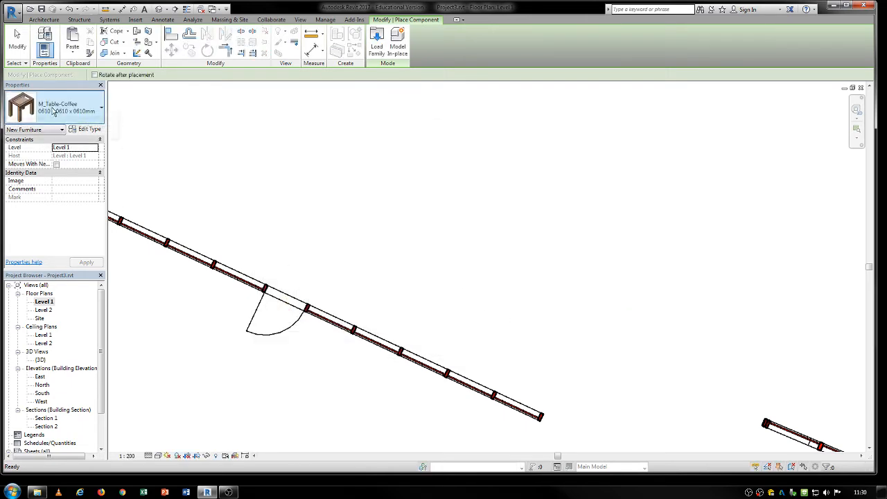
Place one 0610 x 0610 x 0610mm coffee table in Room 1, in the corner above the door, and end placement
middle_drag(368, 209, 415, 368)
scroll(414, 359, down, 5)
middle_drag(404, 235, 471, 329)
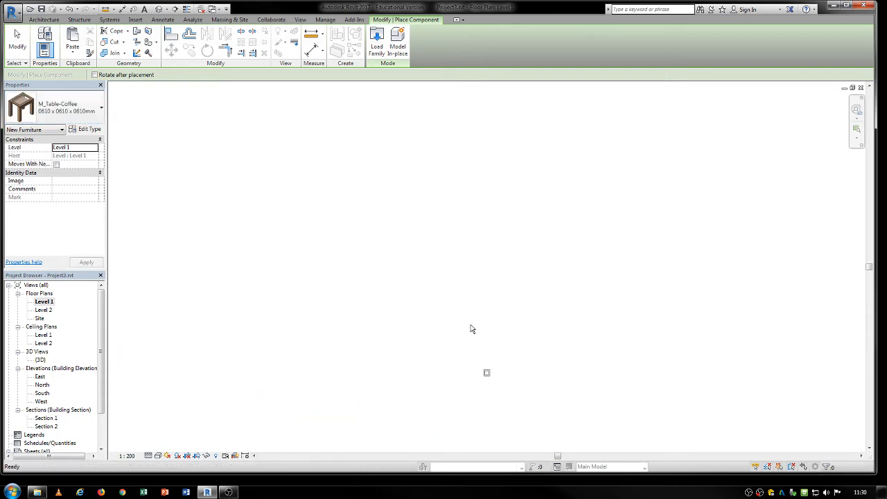
scroll(470, 326, down, 5)
middle_drag(501, 427, 385, 247)
scroll(383, 248, up, 2)
scroll(381, 246, up, 8)
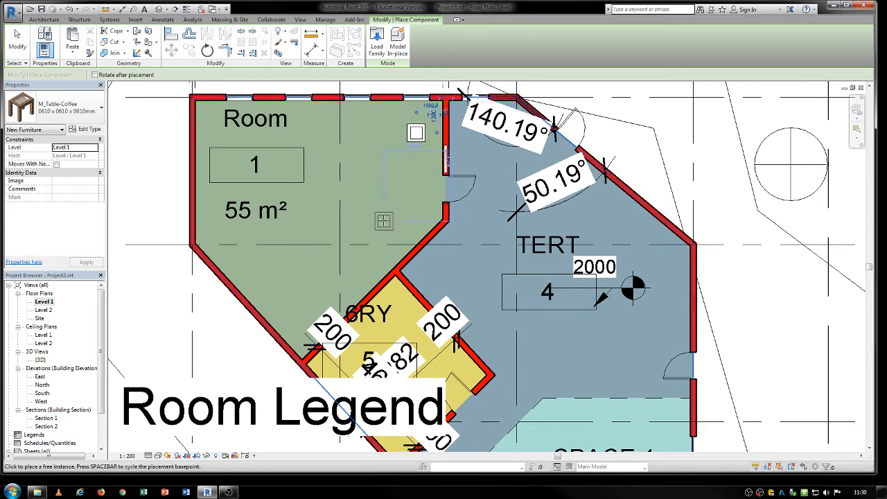
middle_drag(383, 221, 386, 246)
key(Escape)
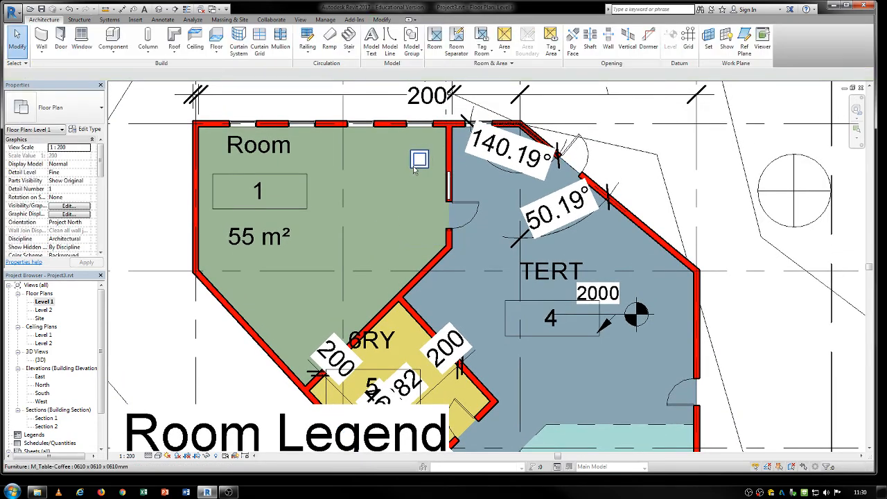
Edit the placed coffee table's family, stretch one end of the tabletop beyond the legs, and close the family without saving
click(417, 162)
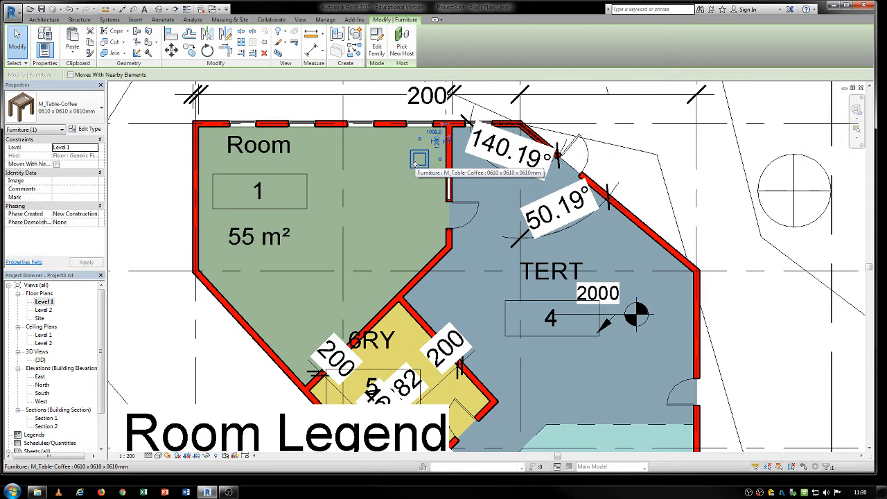
click(376, 43)
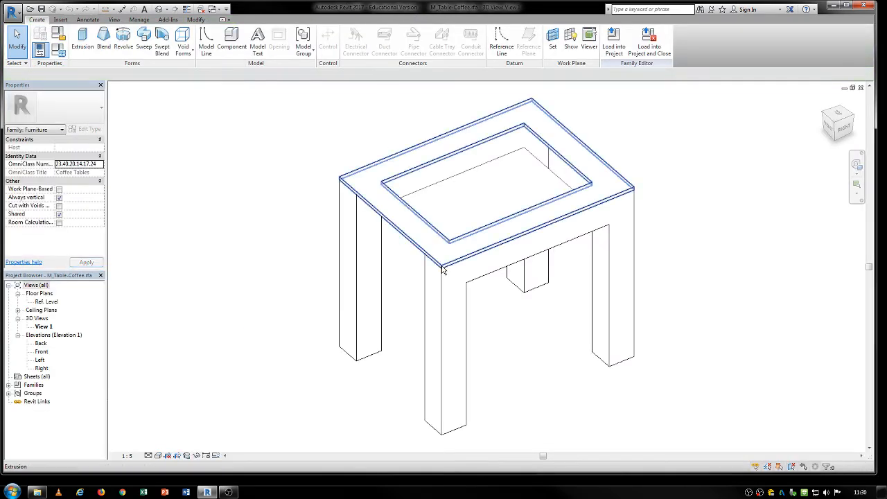
click(448, 276)
drag(449, 276, 512, 322)
click(639, 218)
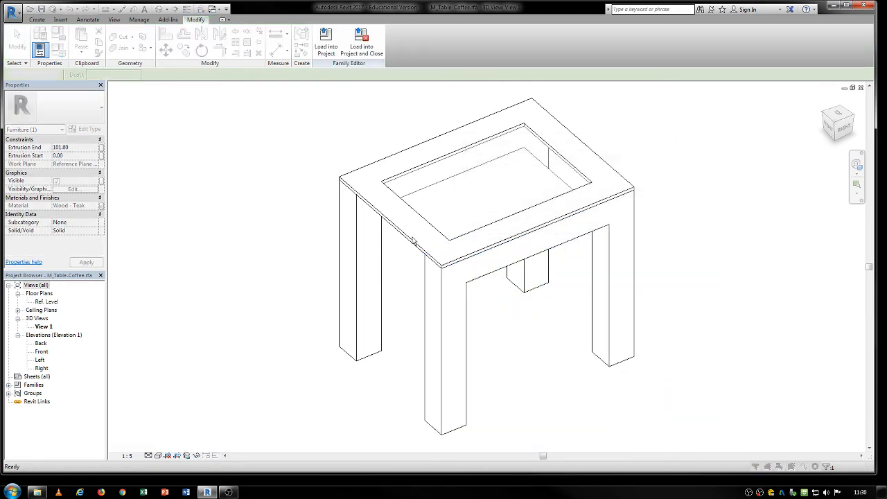
click(402, 235)
drag(390, 221, 299, 258)
click(236, 172)
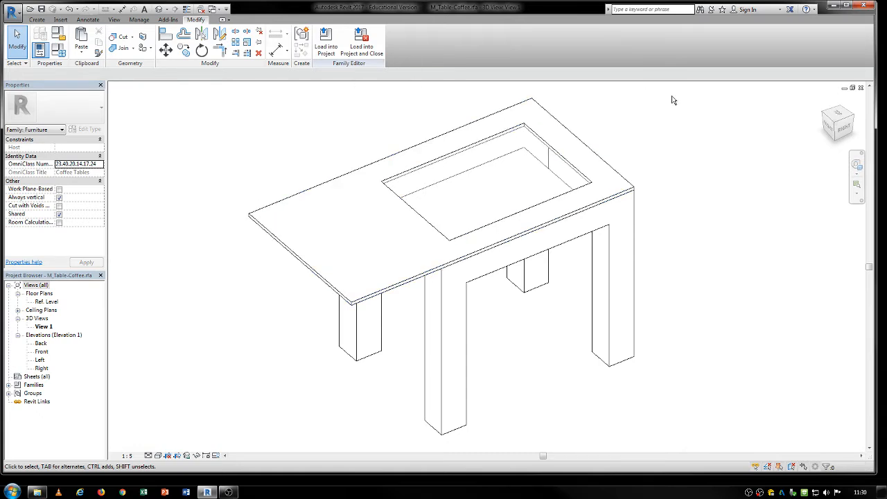
click(860, 87)
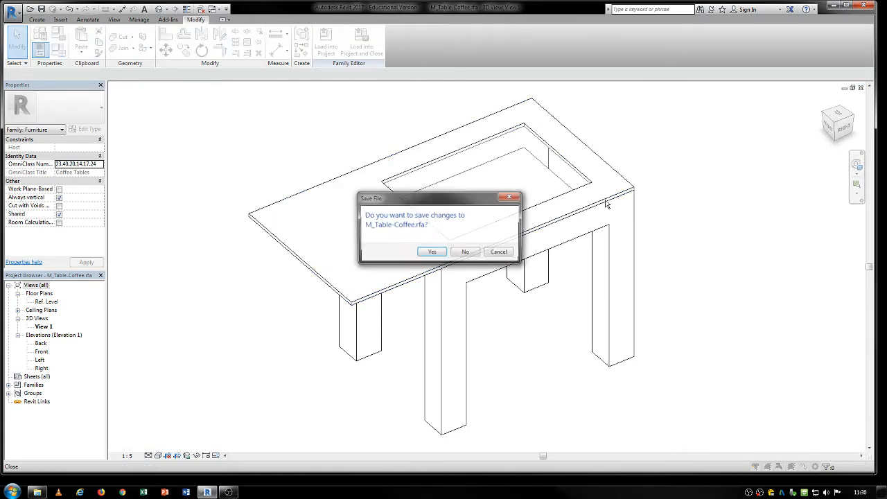
click(475, 253)
Return to the default 3D view and bring the building, the site and both freestanding curtain walls into view
scroll(475, 253, down, 6)
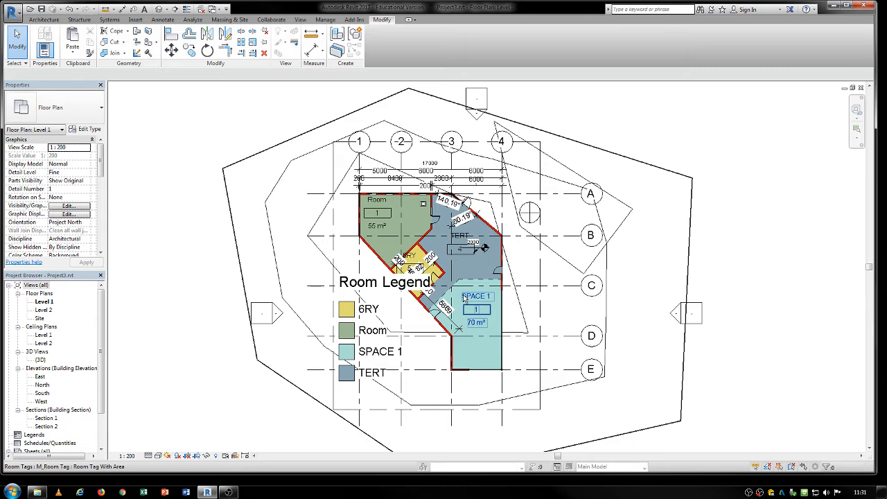
middle_drag(411, 326, 387, 288)
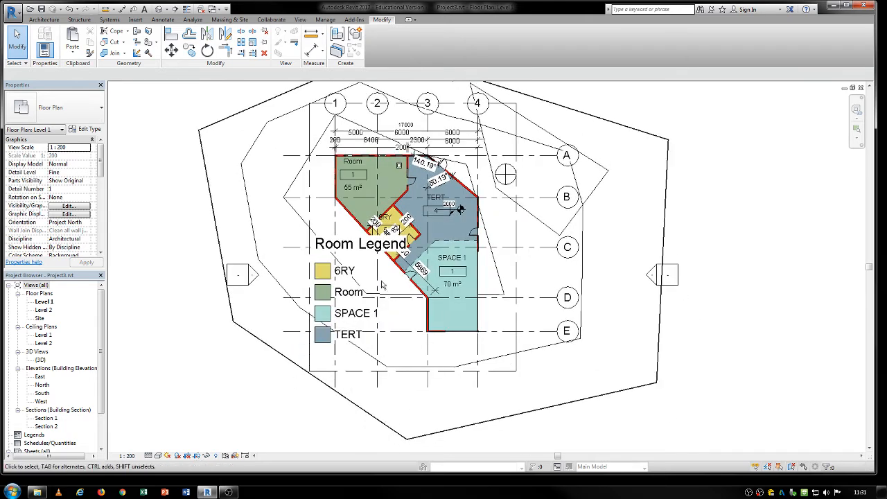
click(40, 359)
double_click(40, 359)
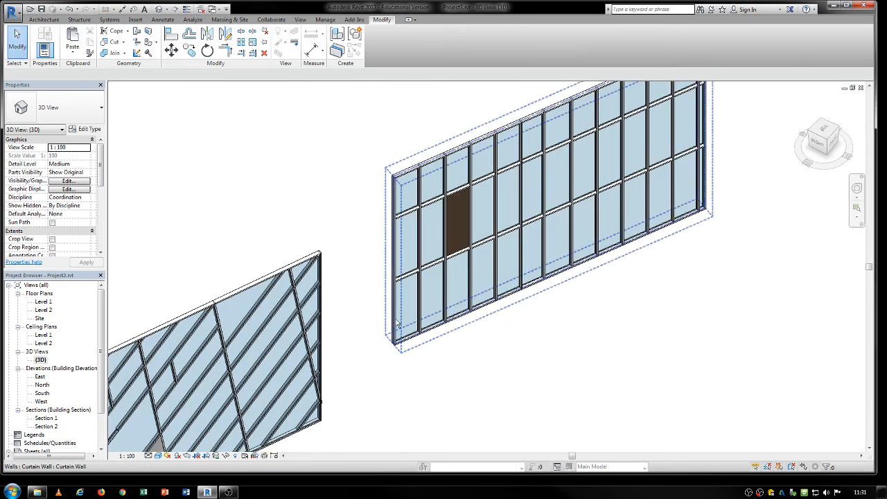
scroll(382, 313, down, 5)
scroll(381, 313, down, 1)
middle_drag(404, 352, 562, 292)
scroll(534, 299, down, 1)
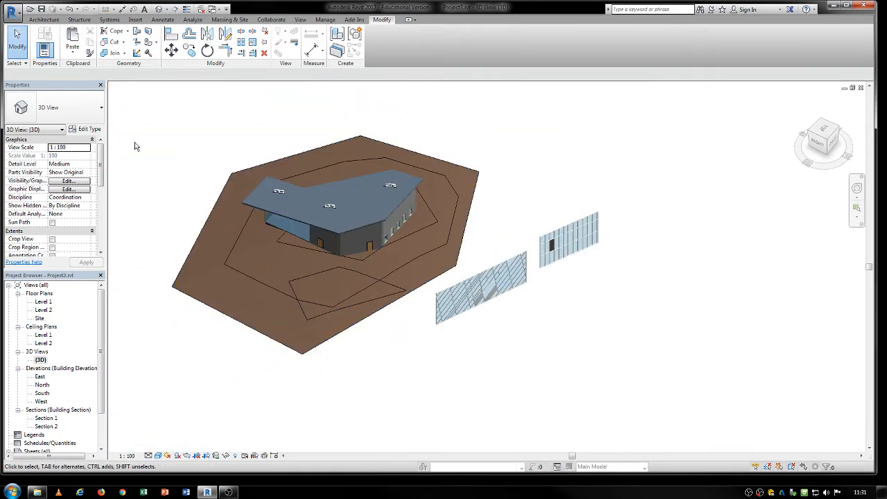
Import the ACIS SAT file 2.sat from the Mass import Test folder as CAD, with origin-to-origin positioning at Level 1
click(42, 20)
click(136, 21)
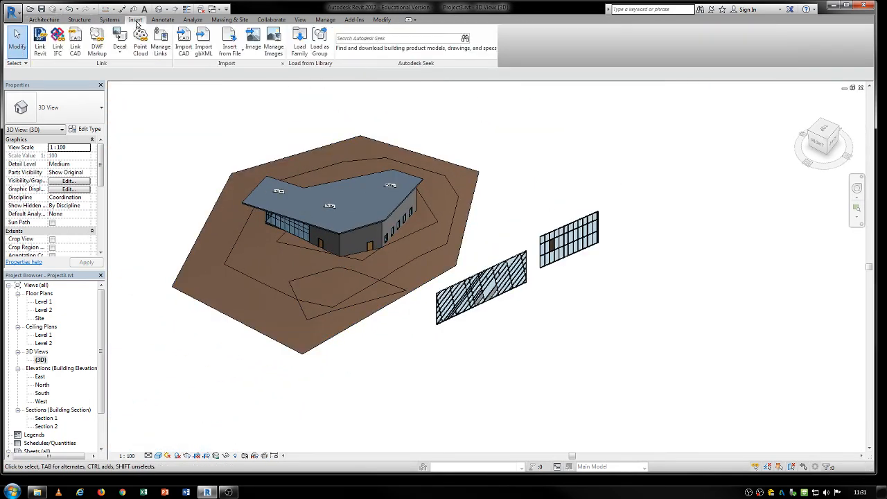
click(183, 46)
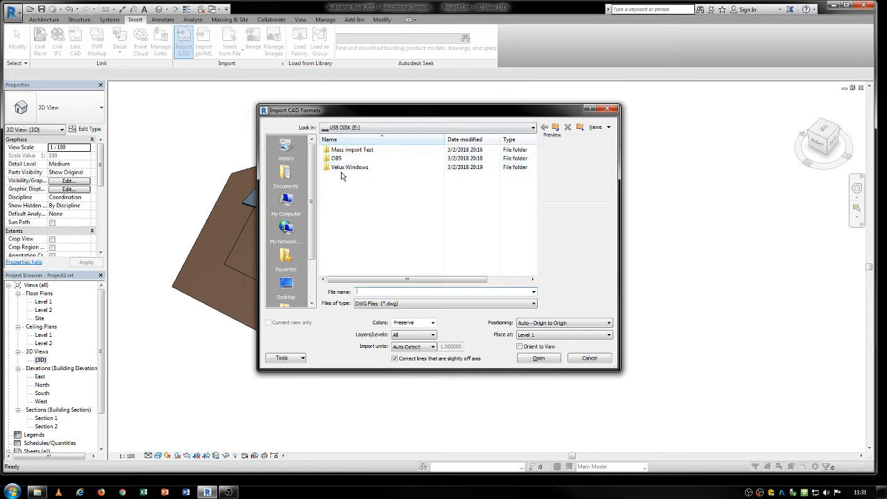
double_click(352, 150)
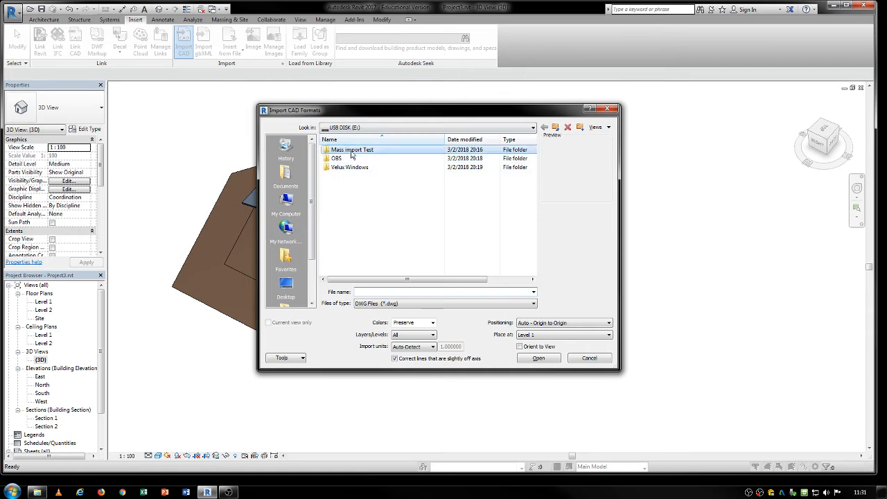
click(367, 304)
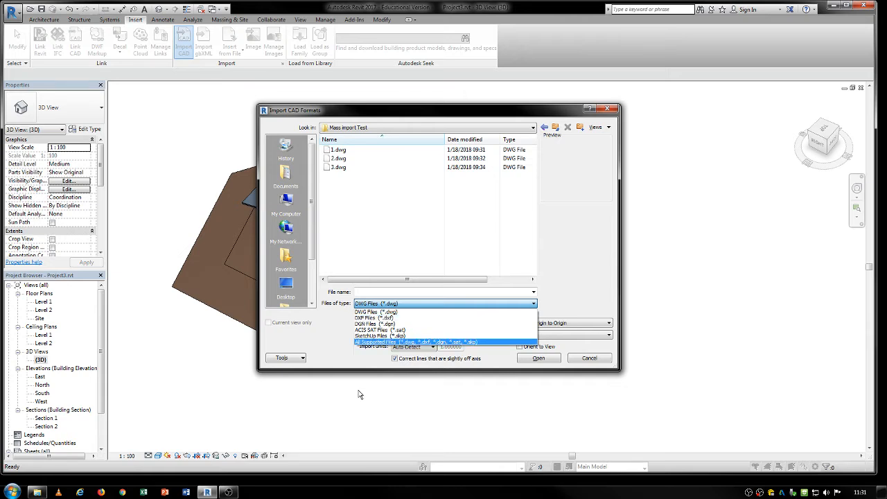
click(396, 330)
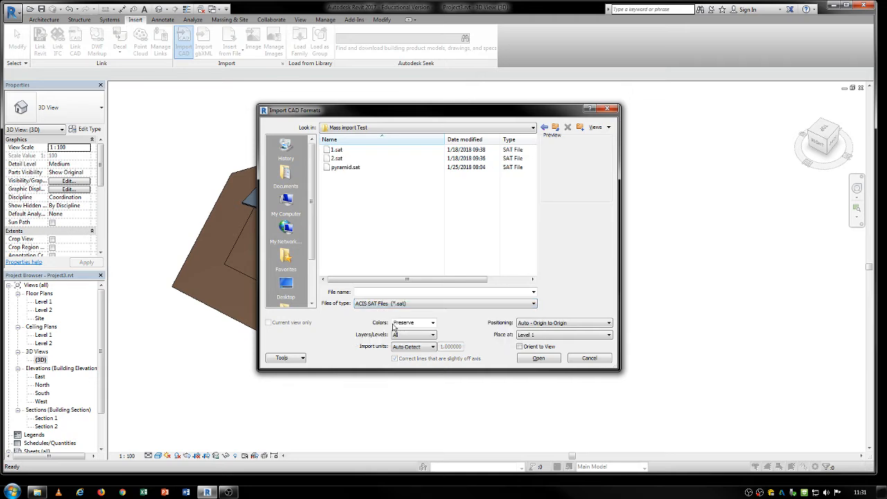
click(338, 158)
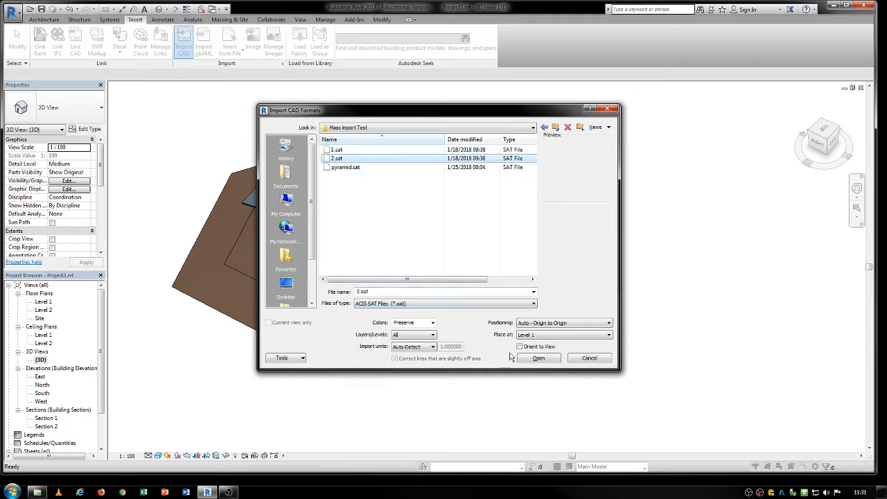
click(473, 303)
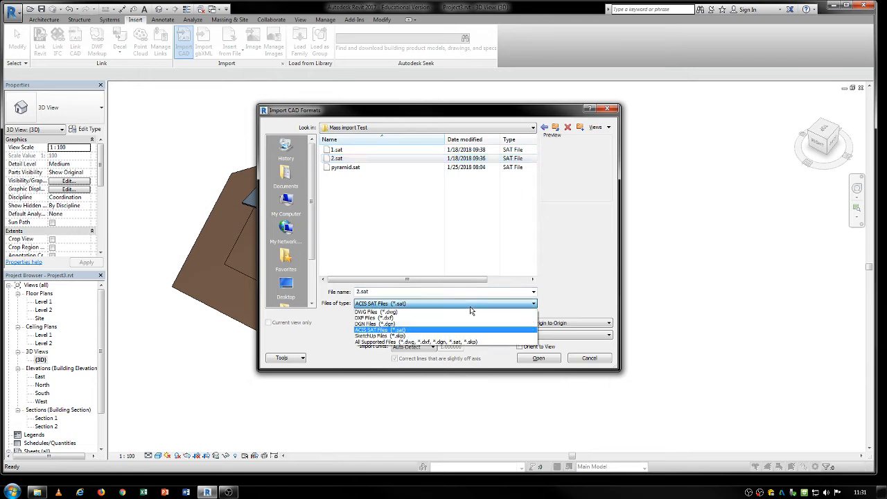
click(404, 331)
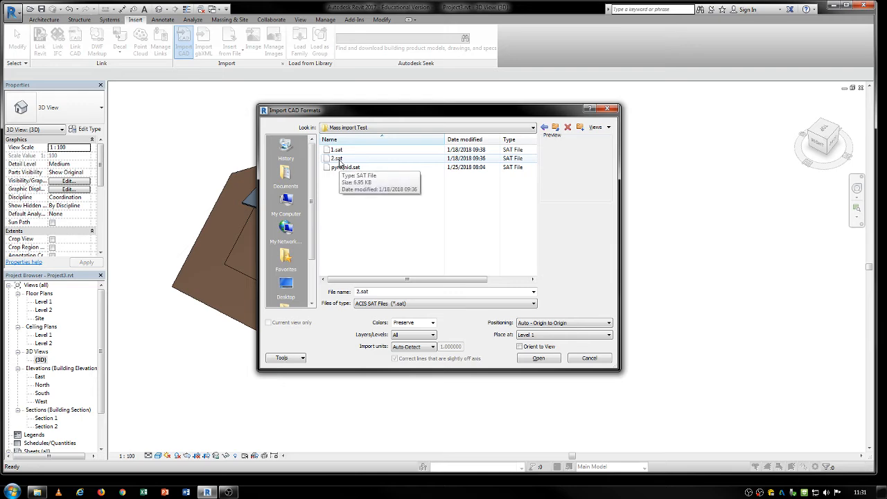
double_click(339, 160)
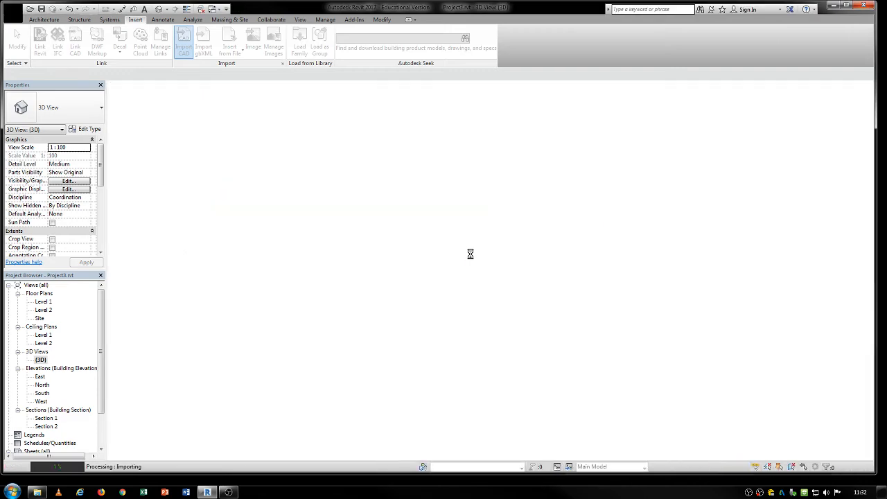
Examine the whole model in the 3D view for the geometry imported from 2.sat
scroll(466, 260, down, 5)
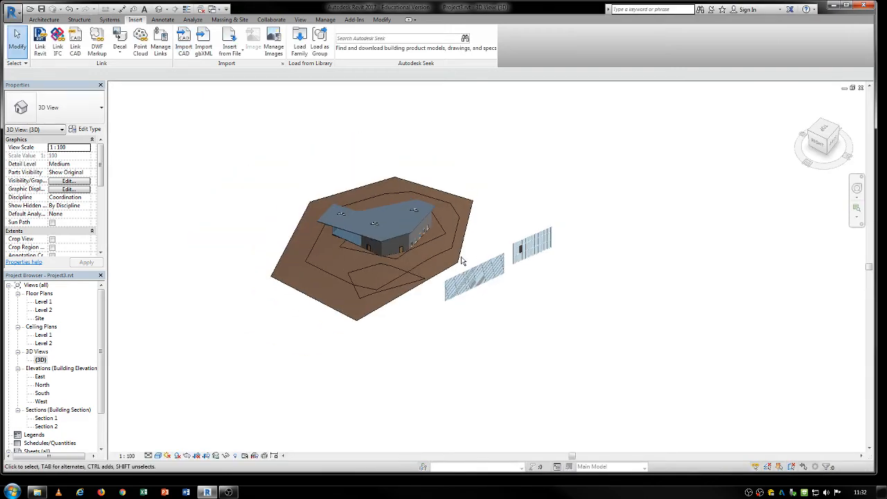
scroll(462, 260, up, 3)
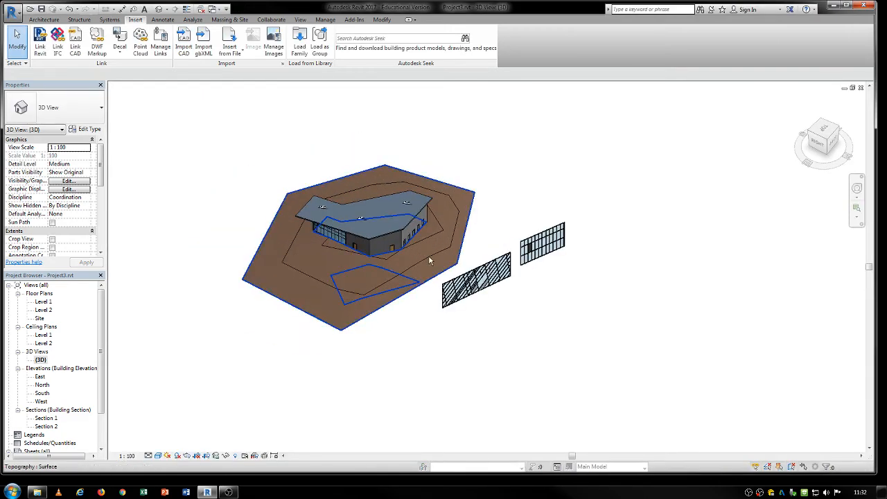
key(z)
key(e)
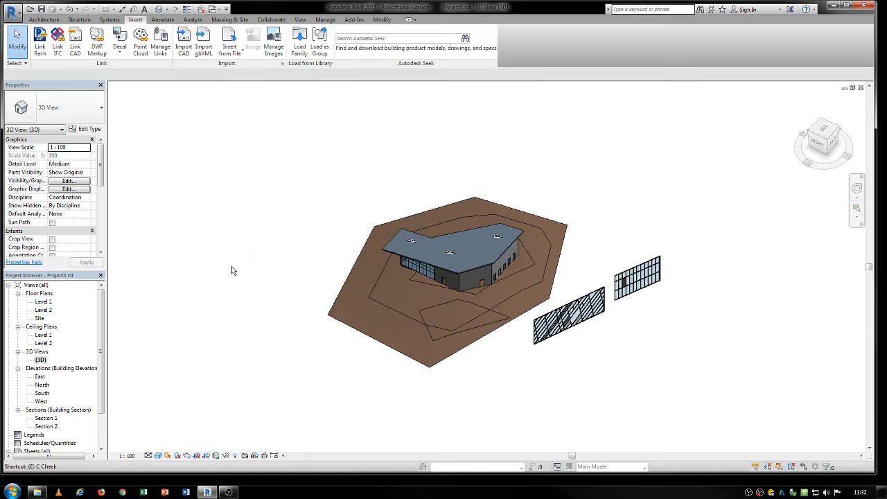
click(382, 20)
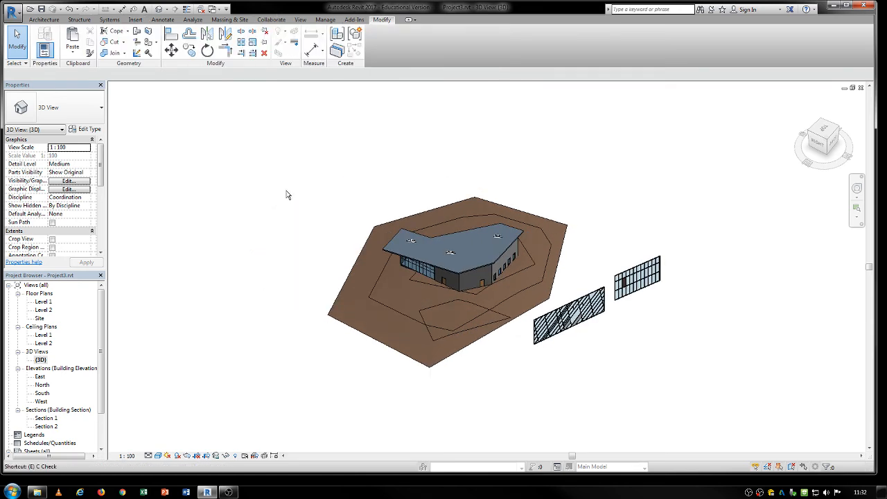
Check the selection filter's categories for the imported 2.sat across the whole model, and clear the selection without applying the filter
drag(215, 135, 278, 217)
drag(758, 419, 759, 418)
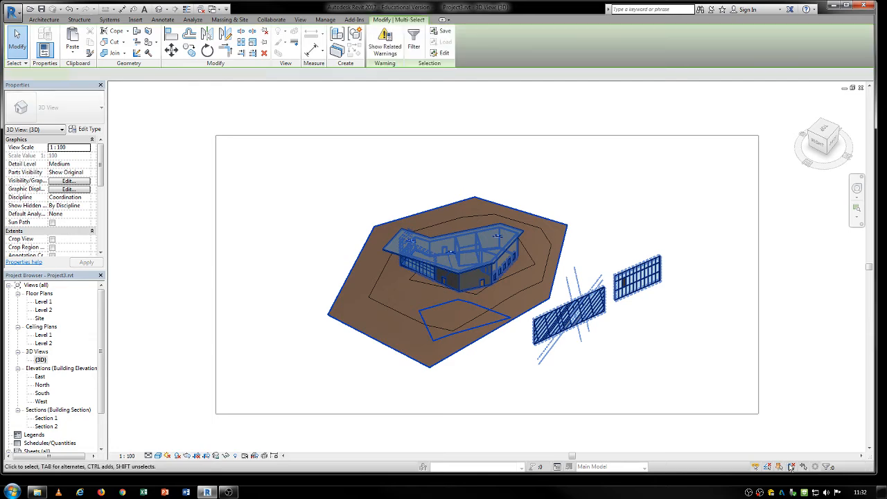
click(828, 467)
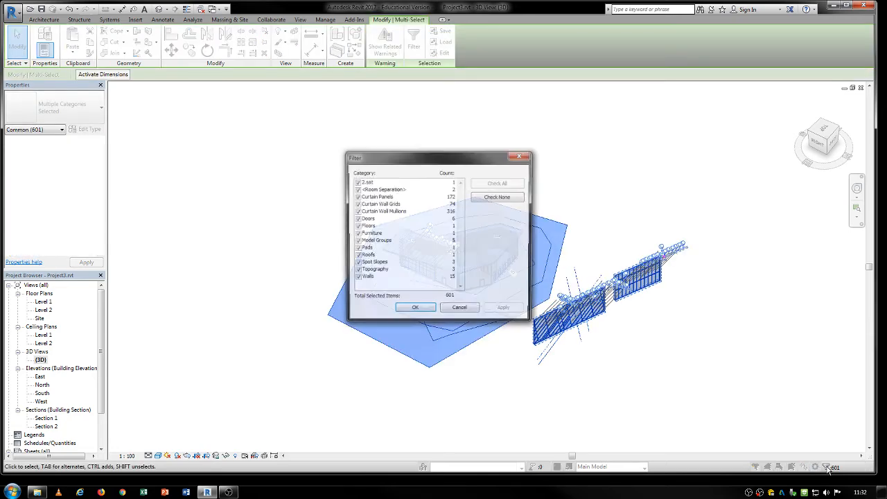
click(496, 198)
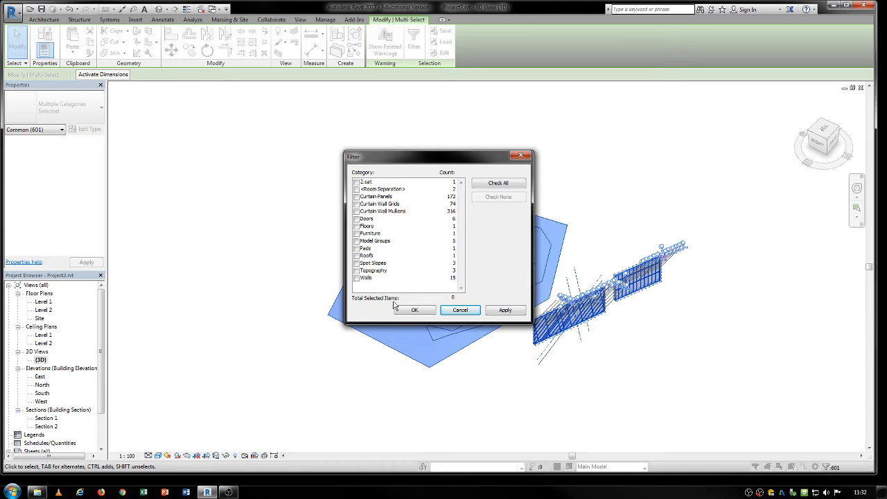
click(461, 310)
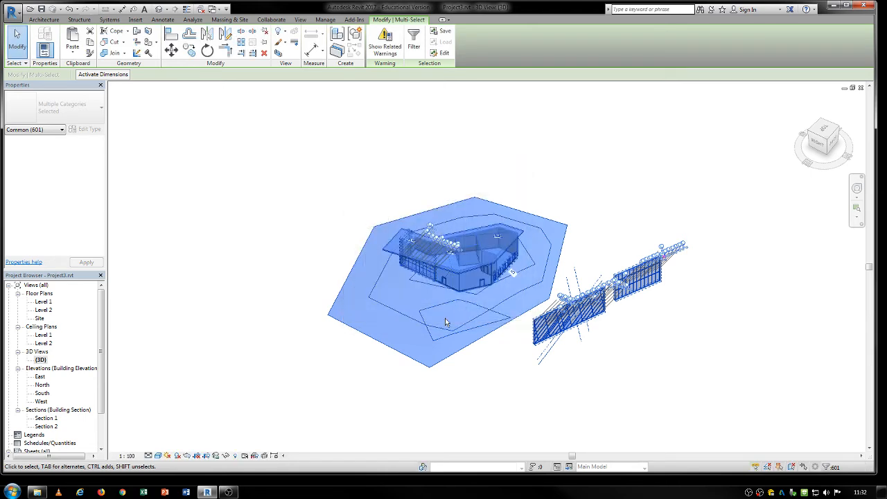
click(328, 228)
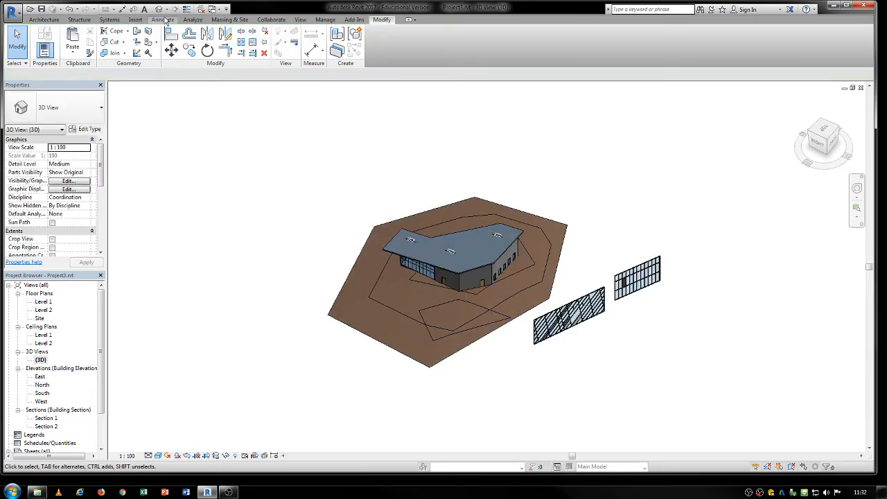
Create a new in-place mass with the name Mass 1
click(234, 19)
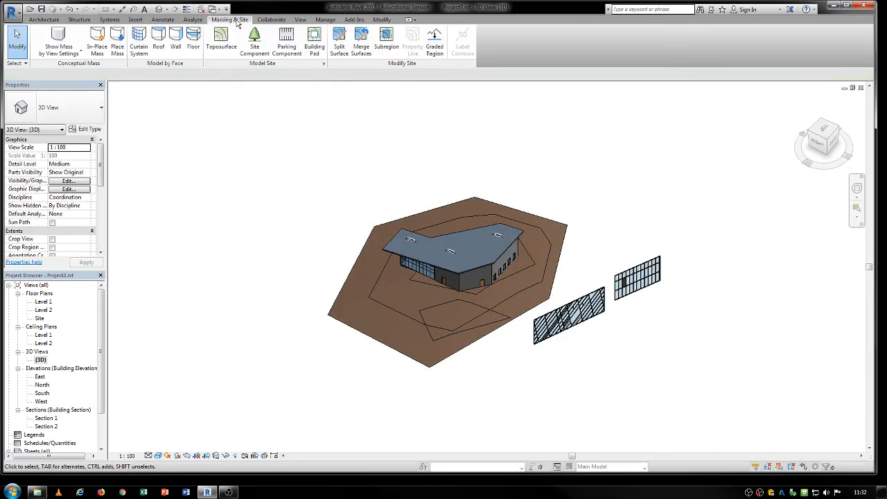
click(97, 40)
click(500, 280)
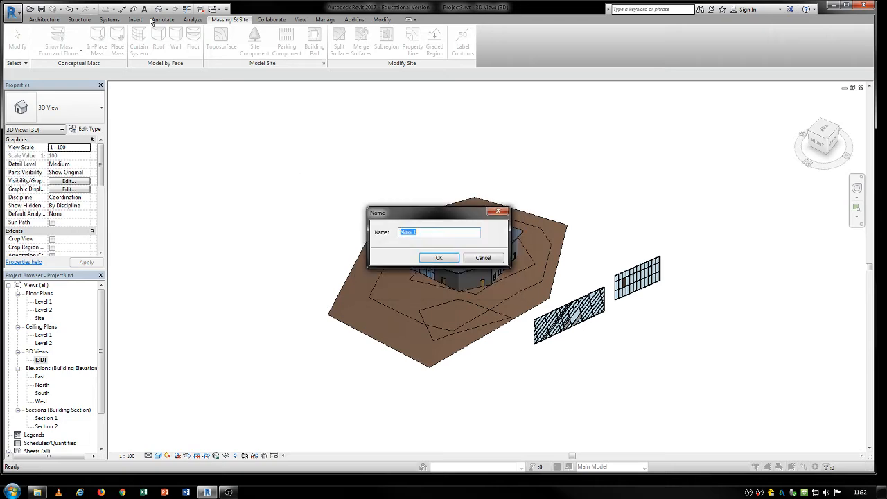
click(439, 258)
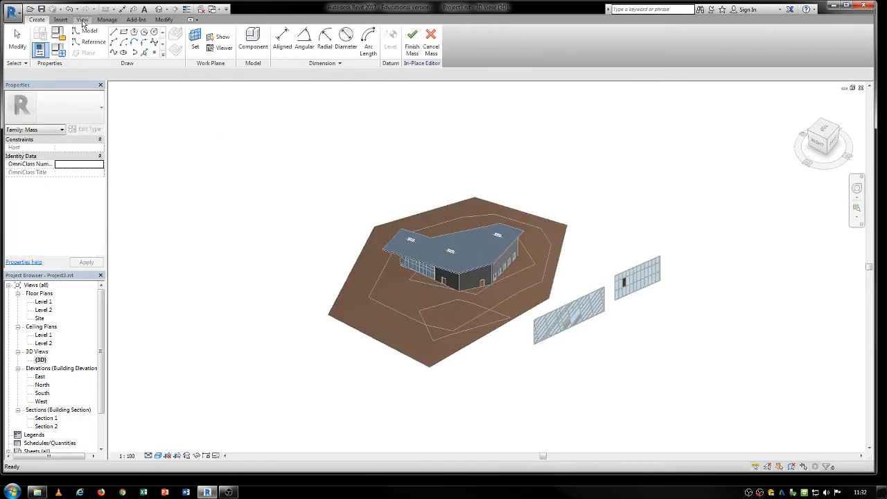
Import the CAD file 2.sat into the in-place mass and finish the mass
click(60, 20)
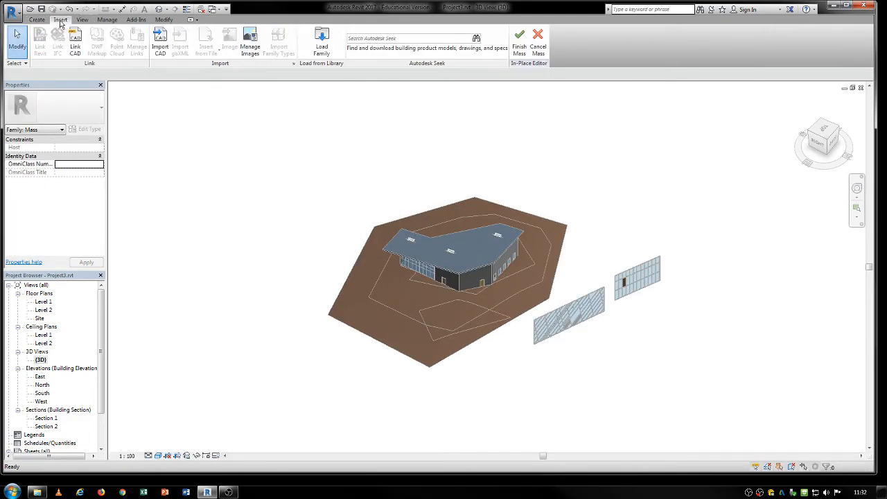
click(160, 42)
double_click(336, 158)
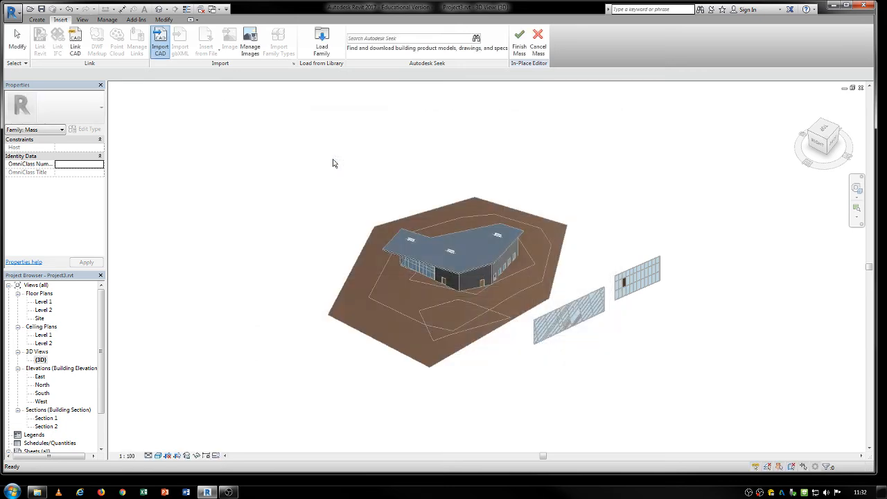
click(518, 42)
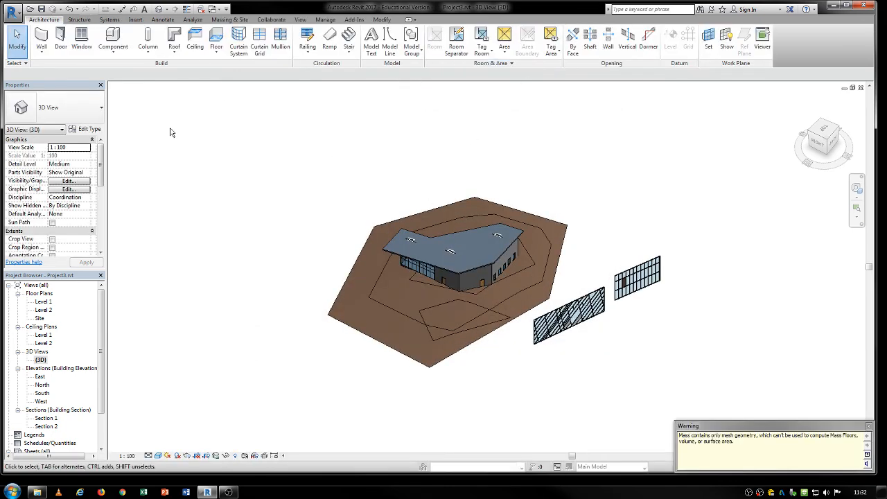
Select the whole model and filter the selection down to the Mass category only
drag(211, 135, 768, 422)
click(831, 468)
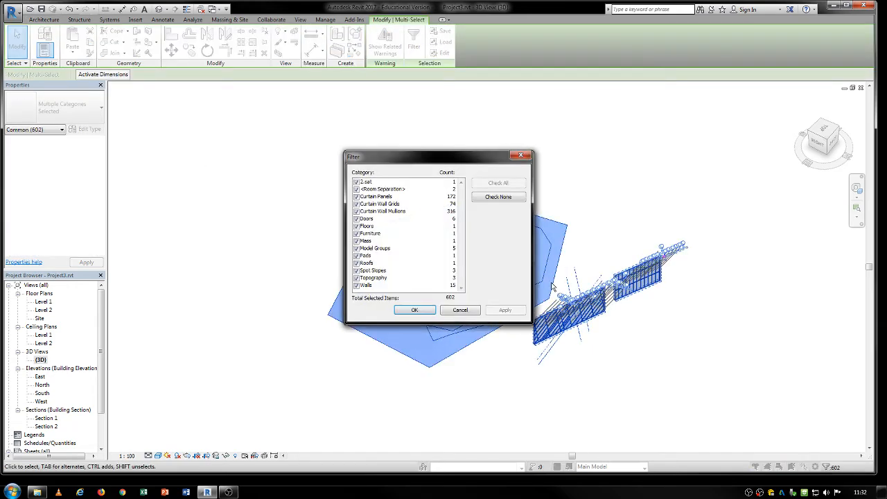
click(499, 197)
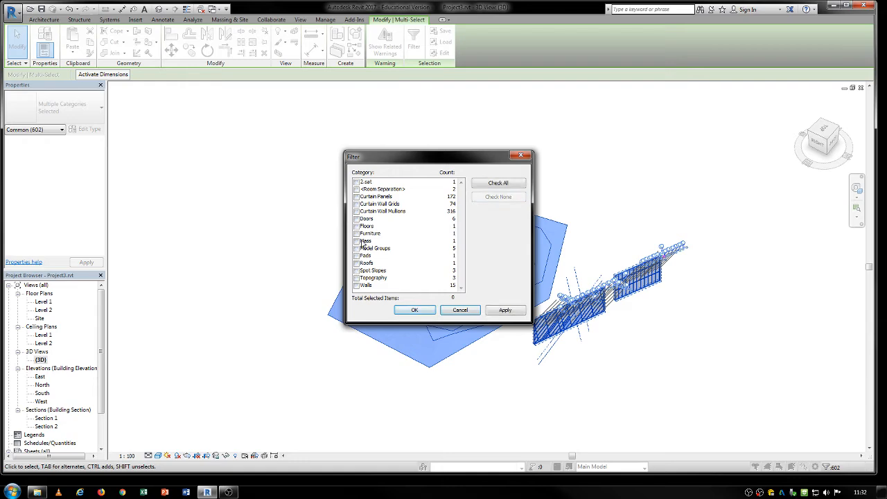
click(356, 240)
click(414, 311)
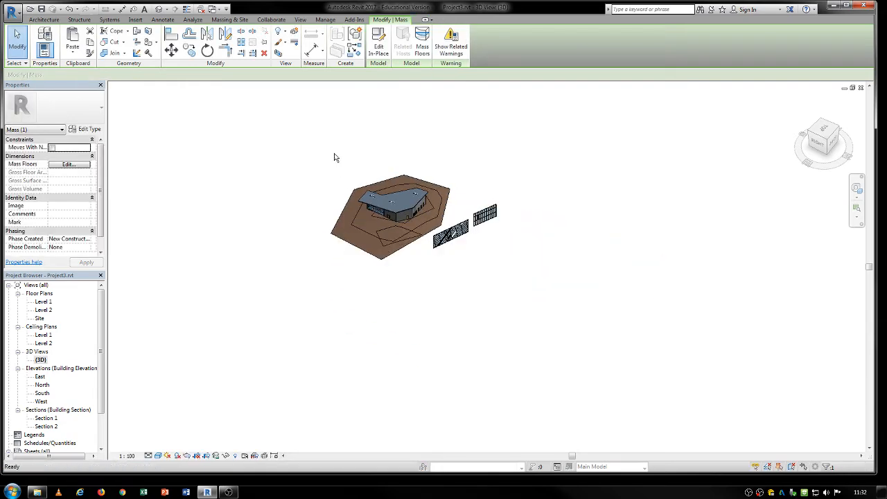
scroll(334, 154, up, 2)
key(m)
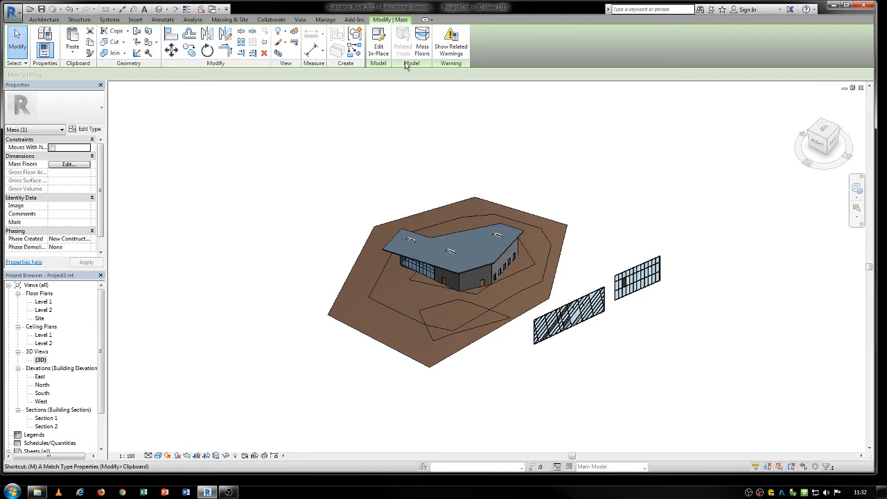
key(v)
click(552, 167)
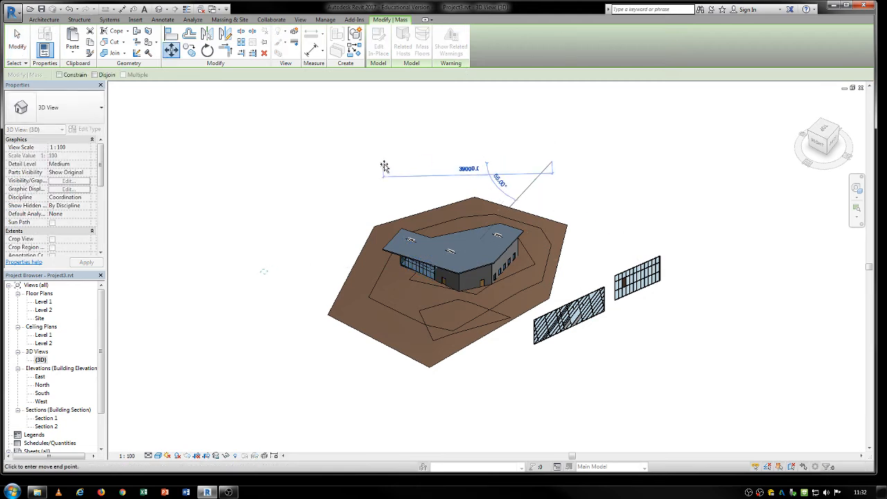
key(Escape)
Locate the selected mass away from the building and bring it into close view
scroll(254, 277, up, 2)
scroll(253, 276, up, 5)
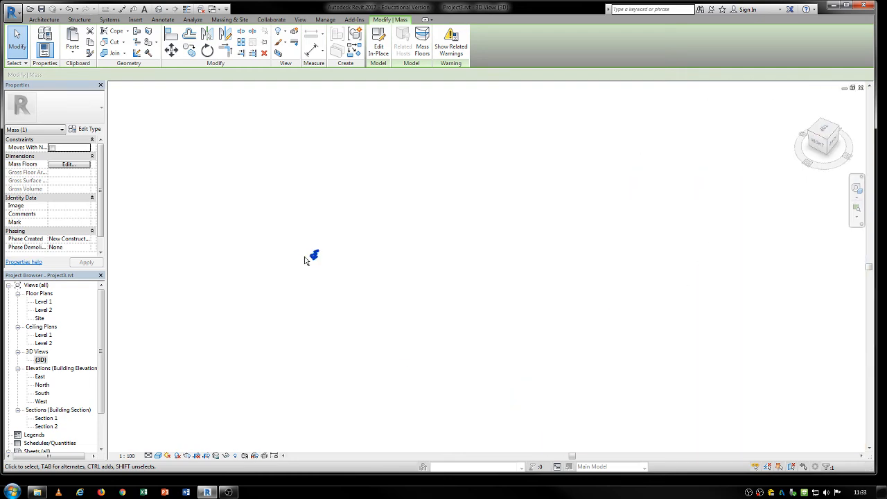
scroll(319, 245, up, 8)
click(294, 203)
click(344, 232)
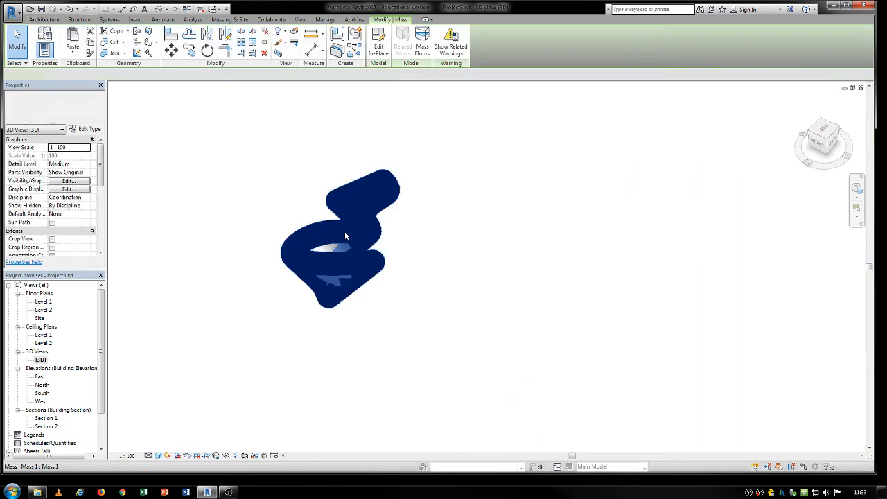
double_click(345, 237)
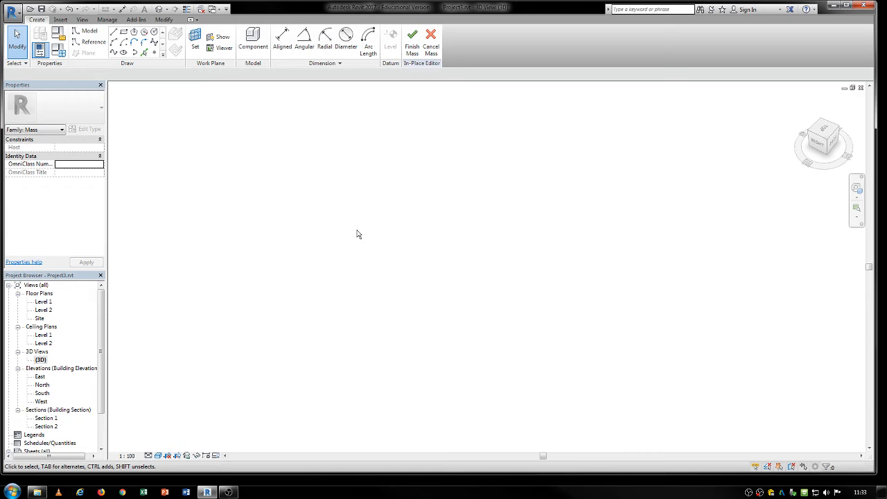
drag(513, 182, 170, 434)
scroll(251, 345, down, 8)
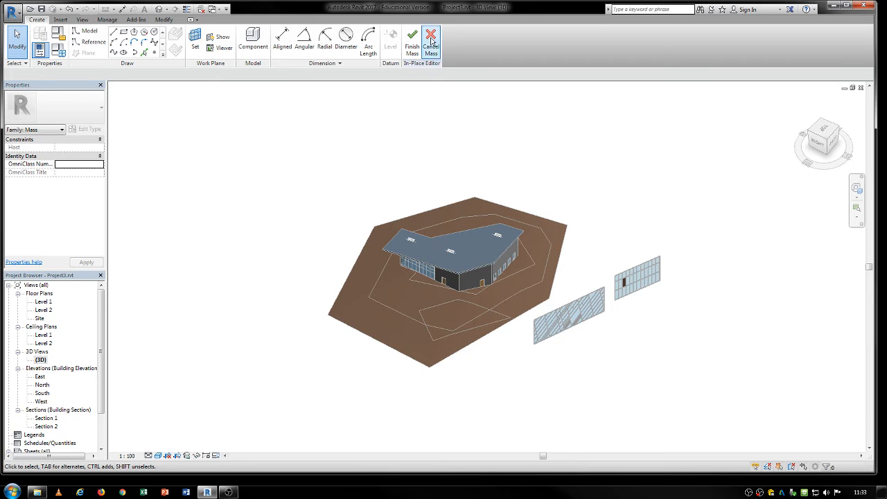
click(431, 41)
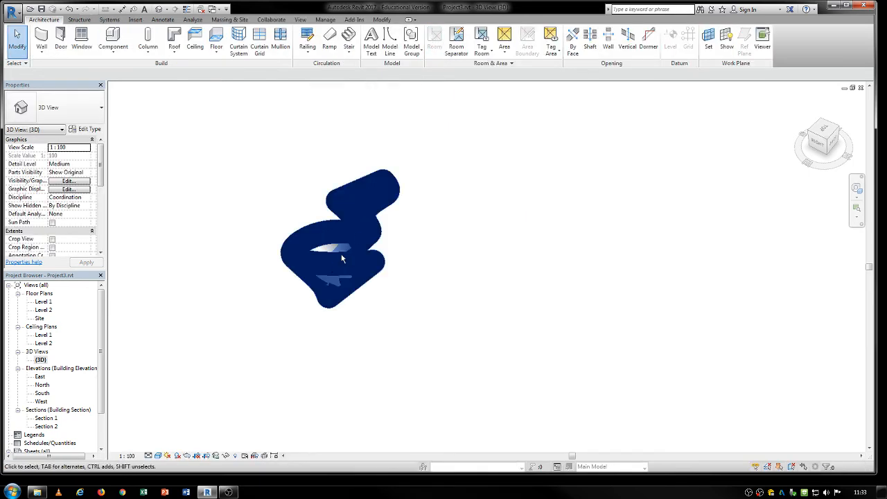
Open the imported mass for in-place editing and turn on the Thin Lines display
click(356, 232)
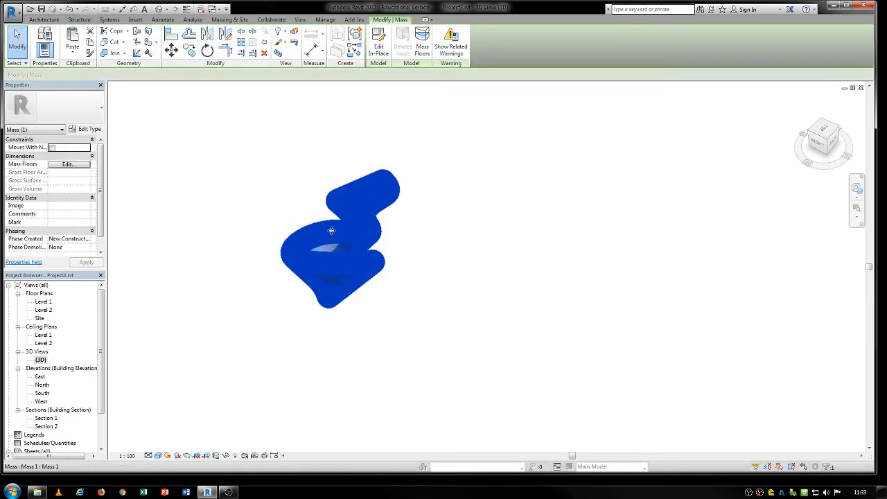
key(Escape)
click(349, 227)
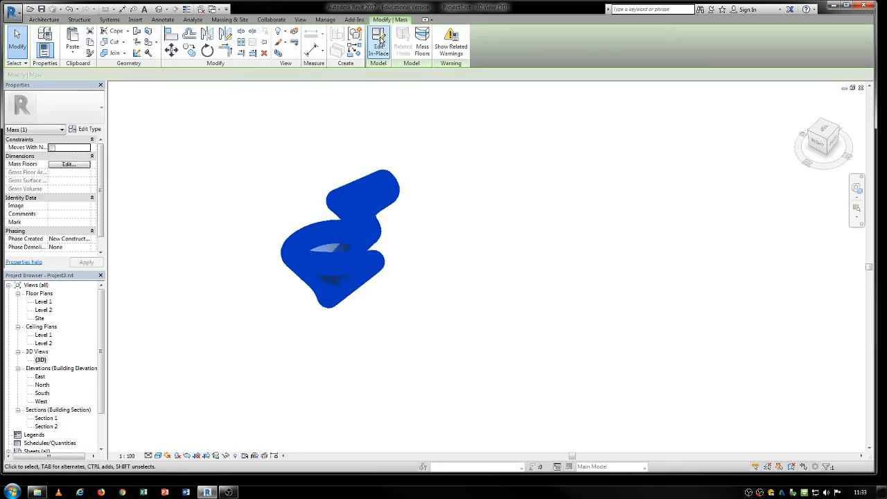
click(379, 42)
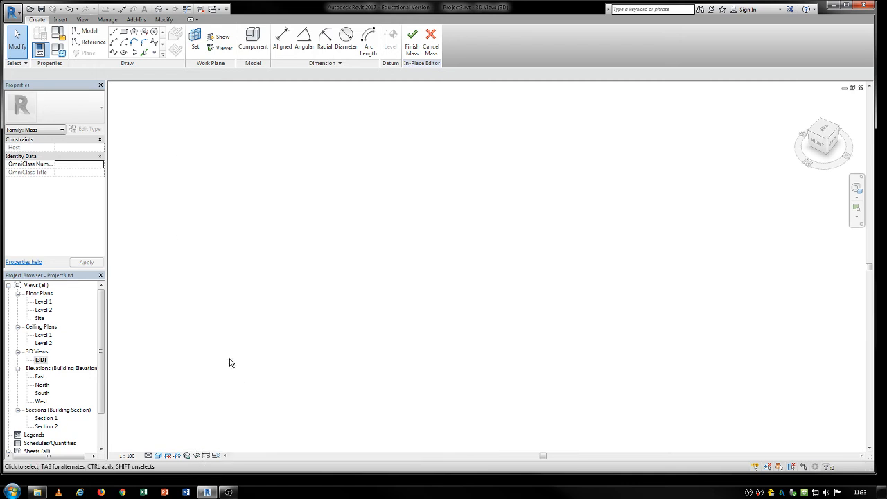
click(83, 20)
click(62, 42)
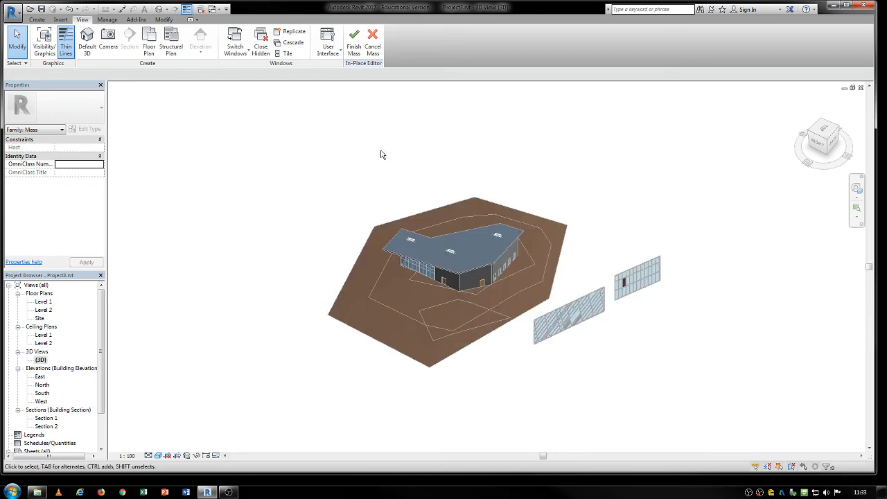
Select the 2.sat import inside the mass to inspect it, clear the selection, and finish the mass edit
mouse_move(380, 150)
mouse_down()
mouse_move(175, 379)
mouse_move(168, 372)
mouse_up()
mouse_move(166, 174)
mouse_down()
mouse_move(365, 345)
mouse_move(445, 395)
mouse_up()
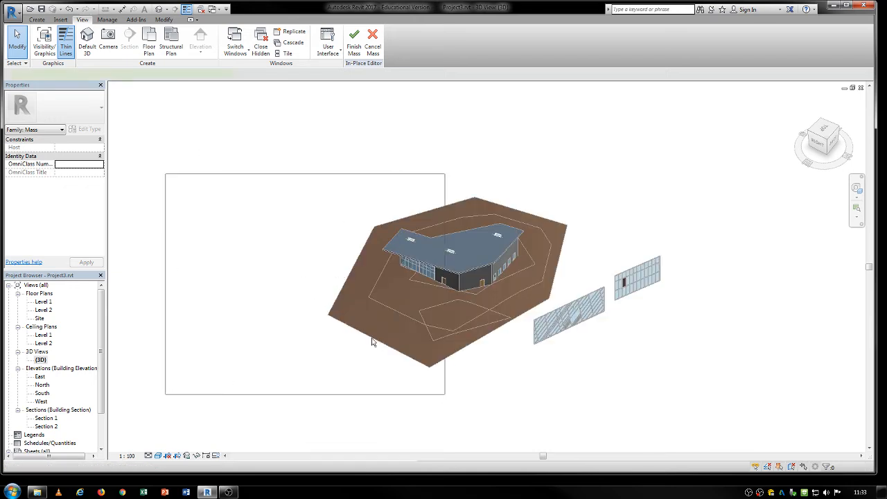
drag(172, 125, 471, 408)
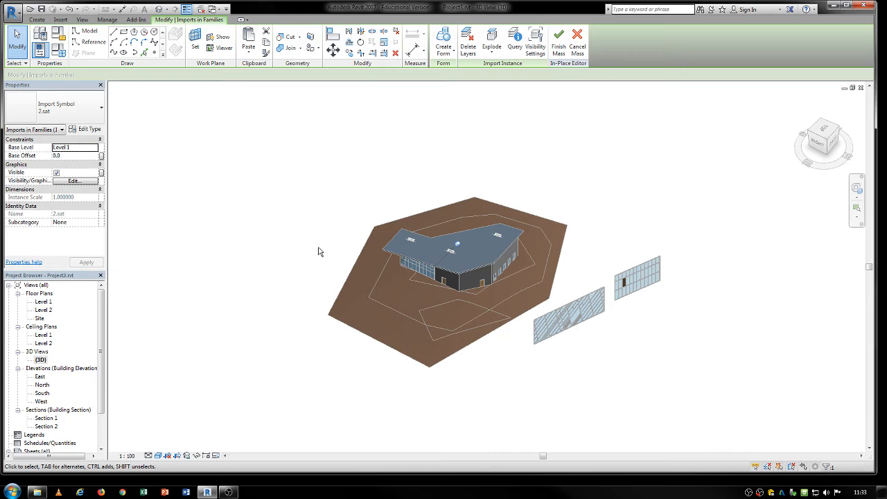
key(Escape)
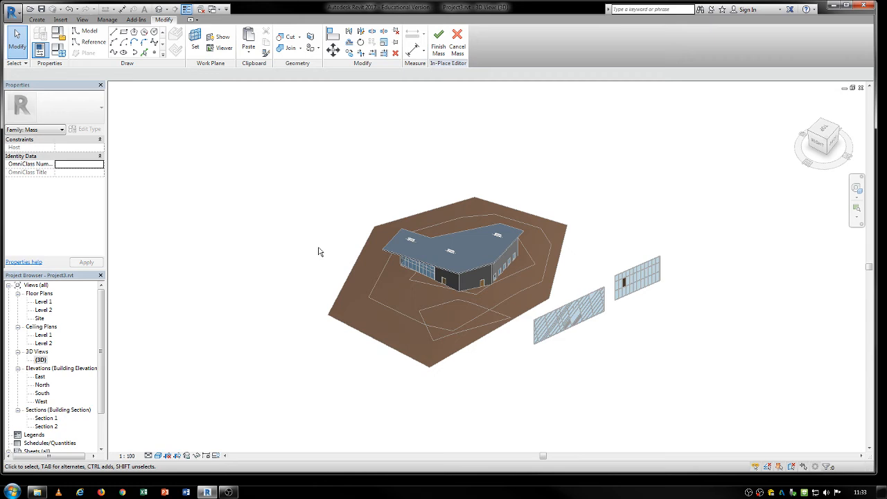
click(36, 19)
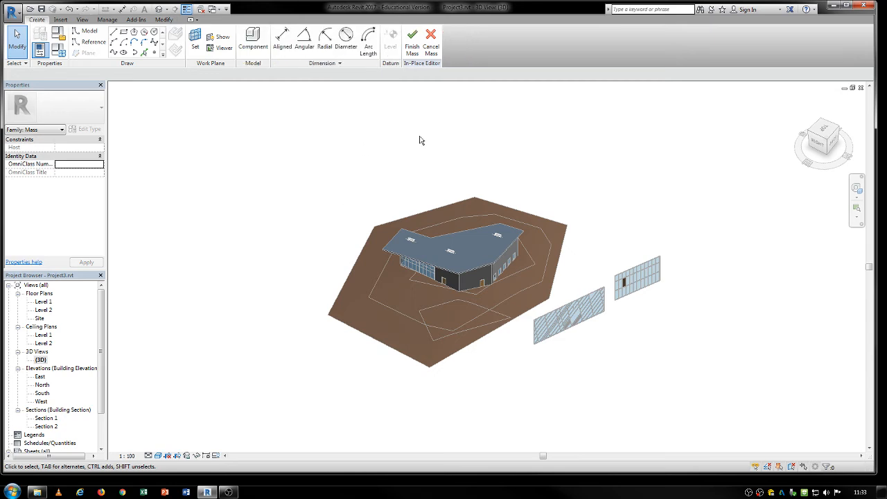
click(413, 41)
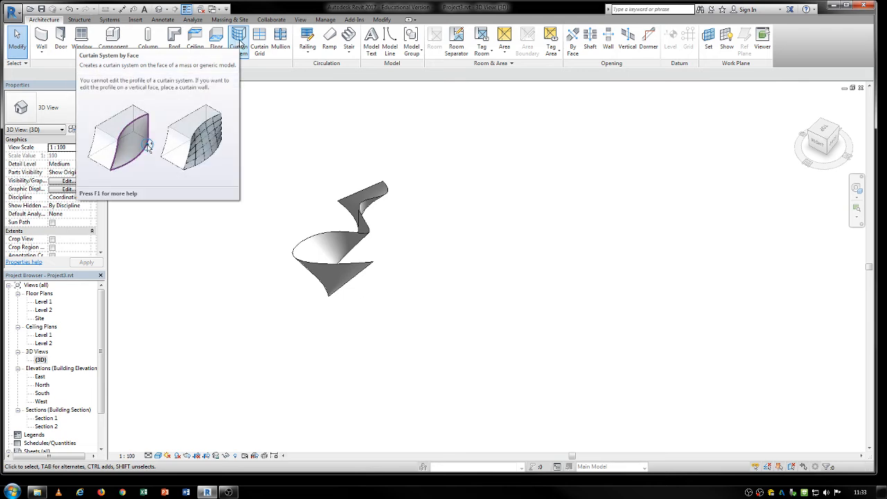
Try to create a wall by face on the curved surface of the imported mass
click(356, 237)
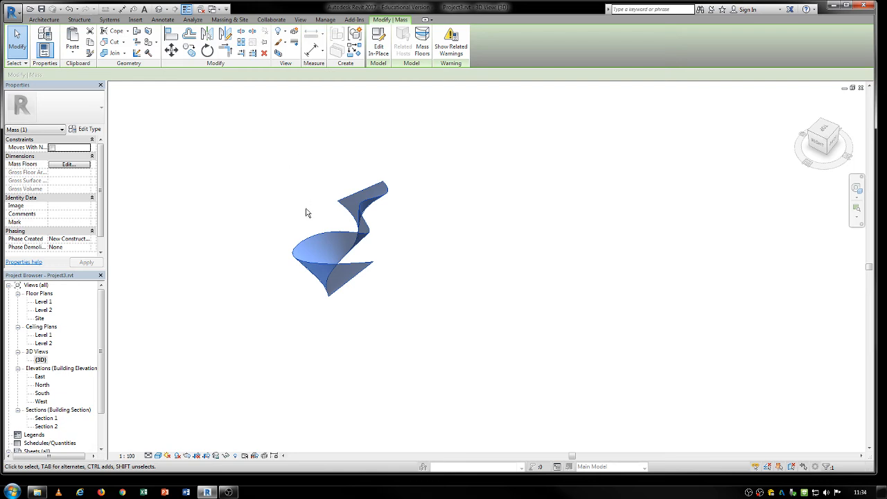
middle_drag(305, 217, 319, 224)
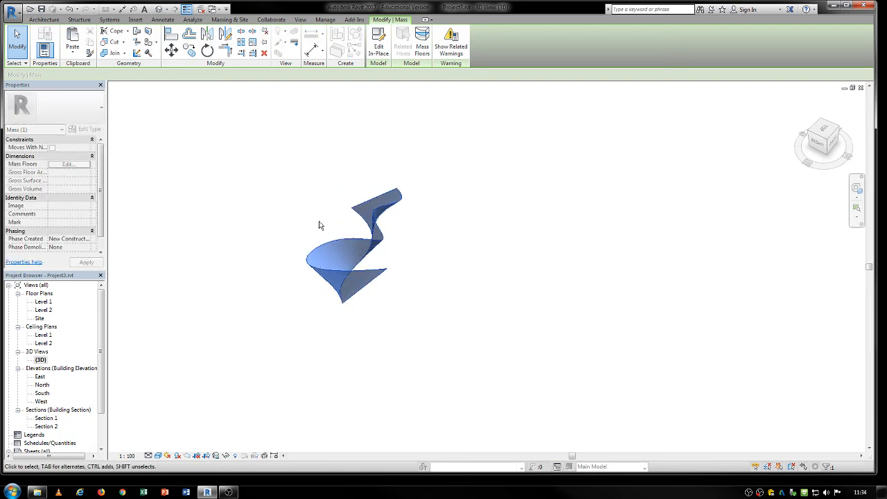
scroll(319, 224, up, 3)
shift+middle_drag(344, 309, 464, 317)
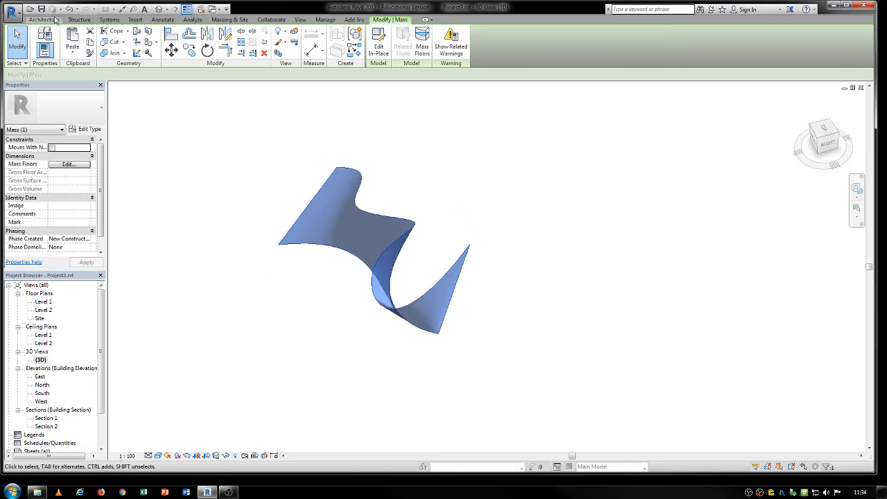
click(44, 19)
click(43, 56)
click(53, 107)
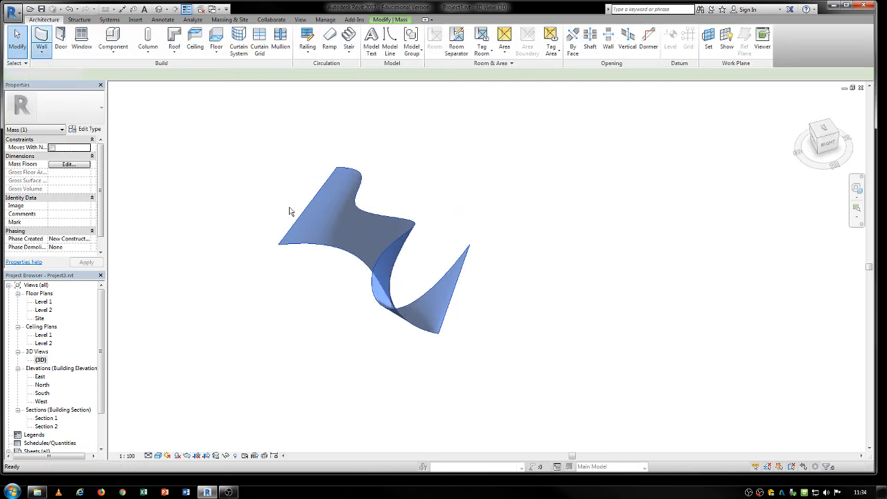
click(368, 214)
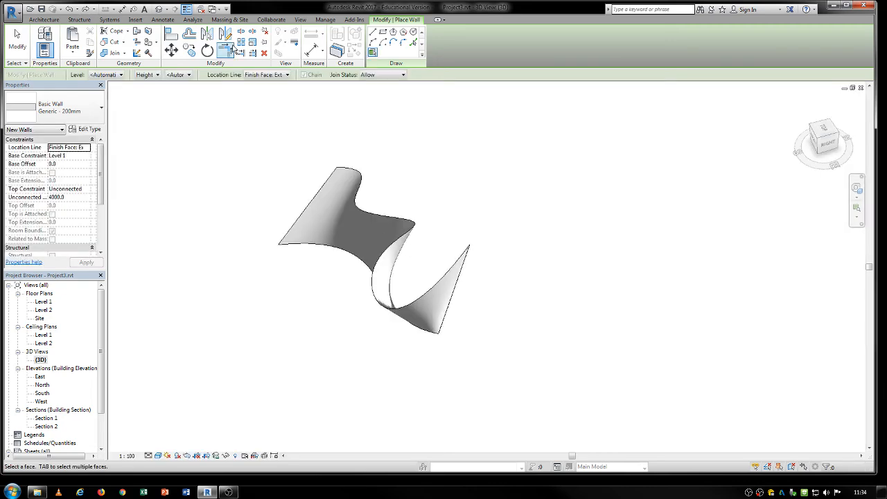
click(54, 20)
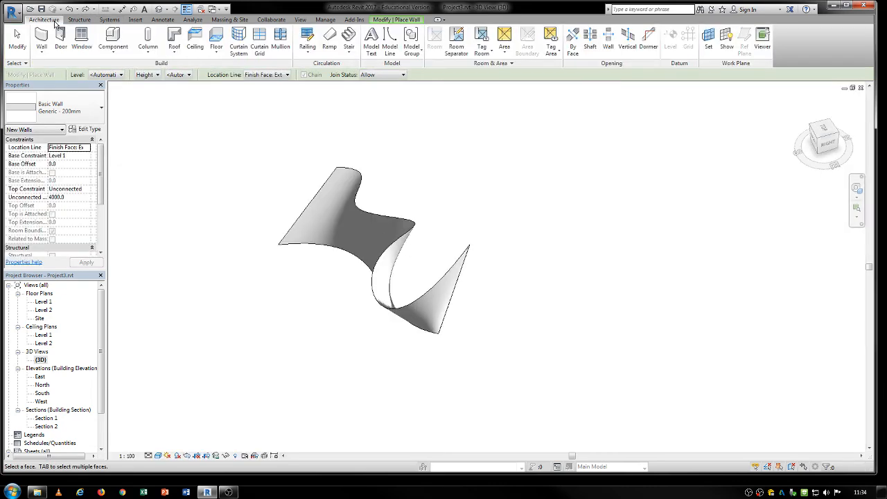
click(238, 40)
click(356, 204)
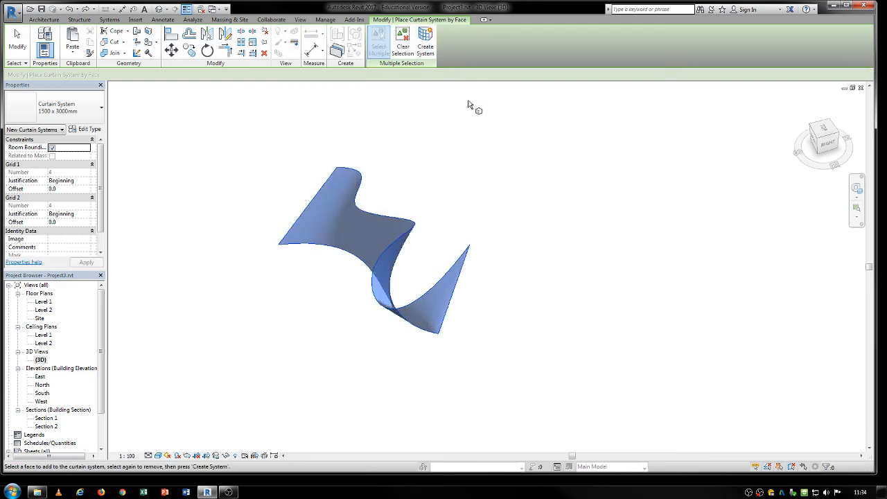
key(Escape)
key(Escape)
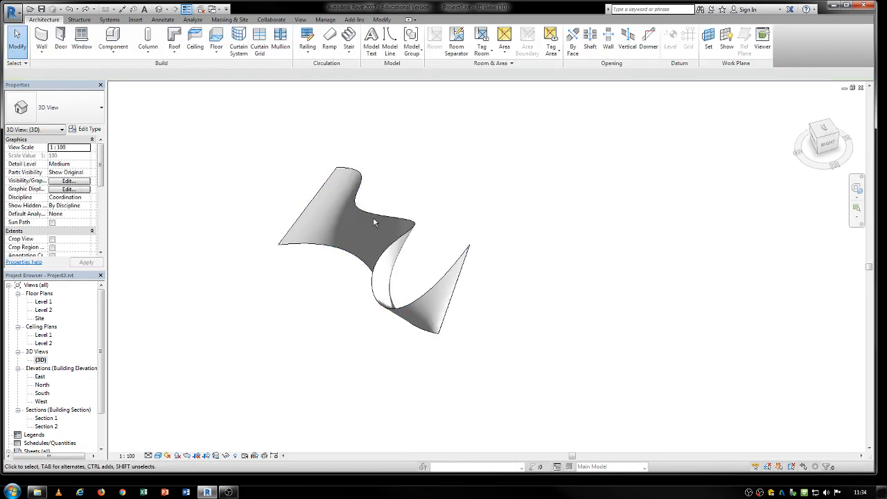
Delete the imported curved mass from the model
click(374, 219)
scroll(401, 198, down, 5)
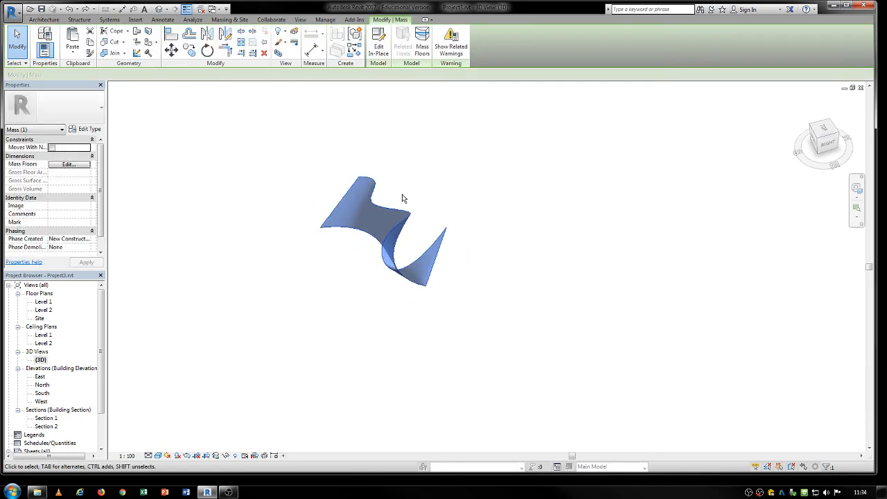
scroll(373, 198, up, 4)
scroll(373, 198, down, 2)
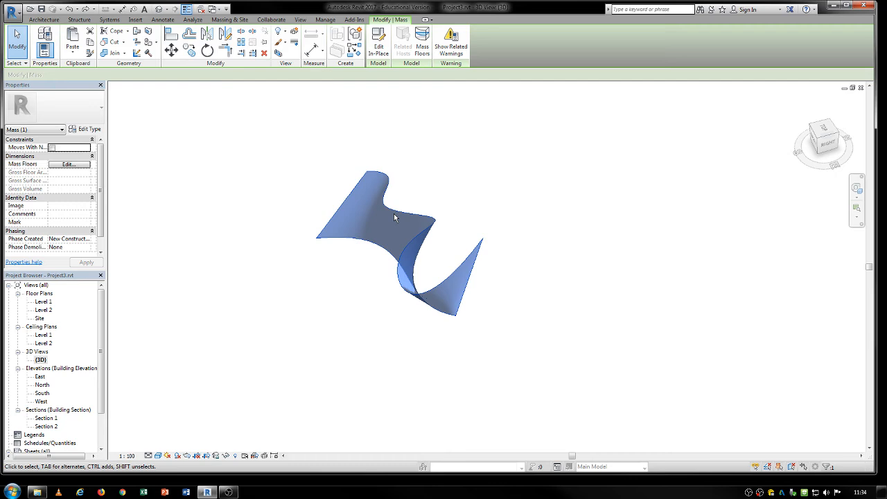
key(Delete)
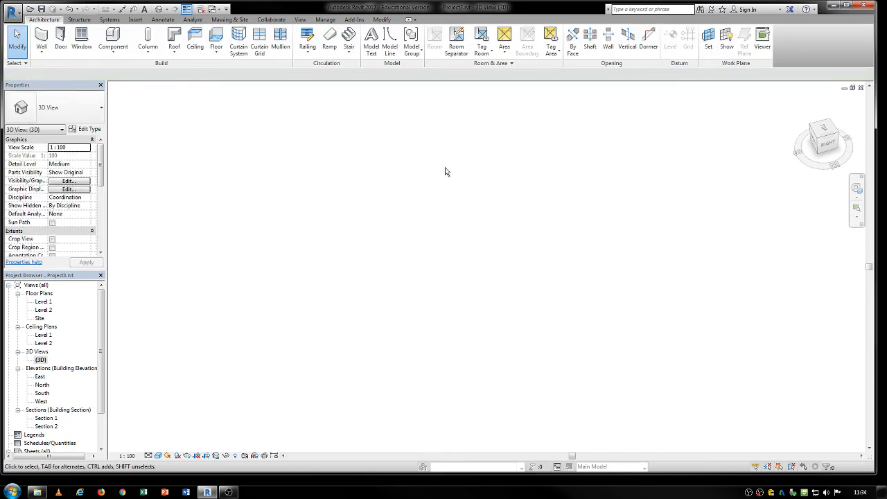
Return to the building and select its front wall with the single door to inspect it
middle_click(445, 169)
middle_click(445, 168)
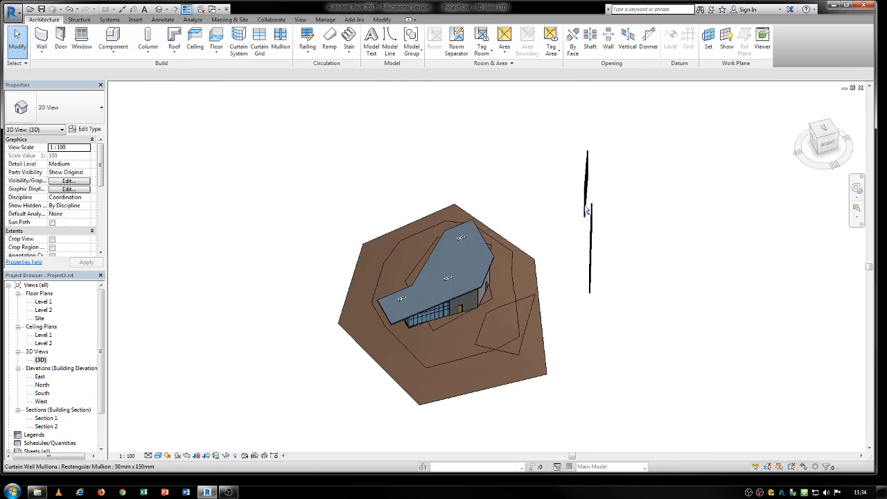
shift+middle_drag(598, 263, 387, 137)
scroll(513, 332, up, 6)
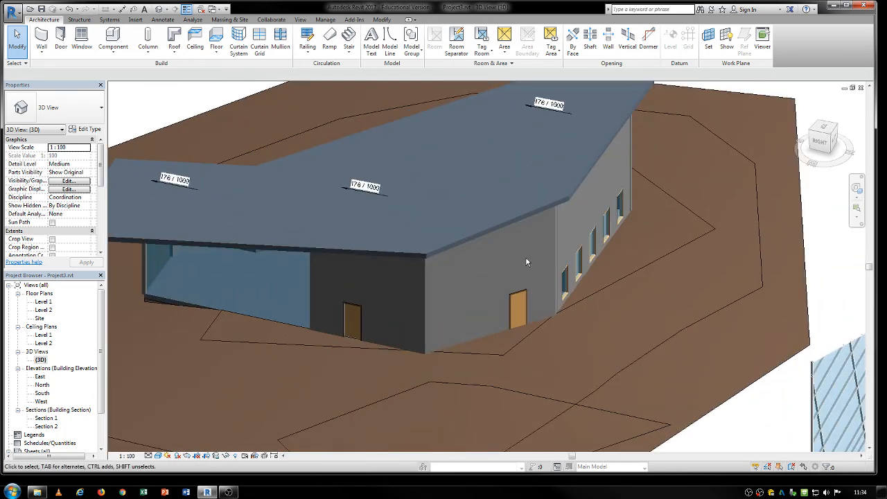
click(551, 249)
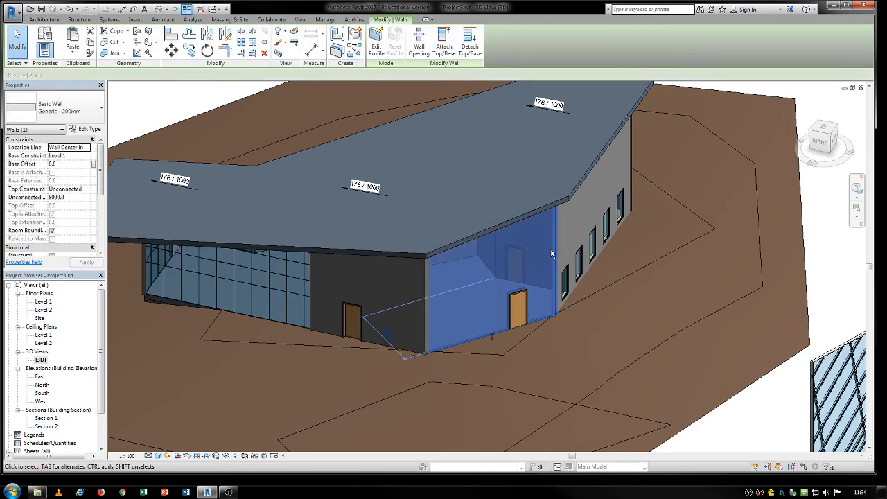
scroll(550, 248, down, 4)
scroll(550, 248, down, 3)
middle_drag(297, 184, 376, 204)
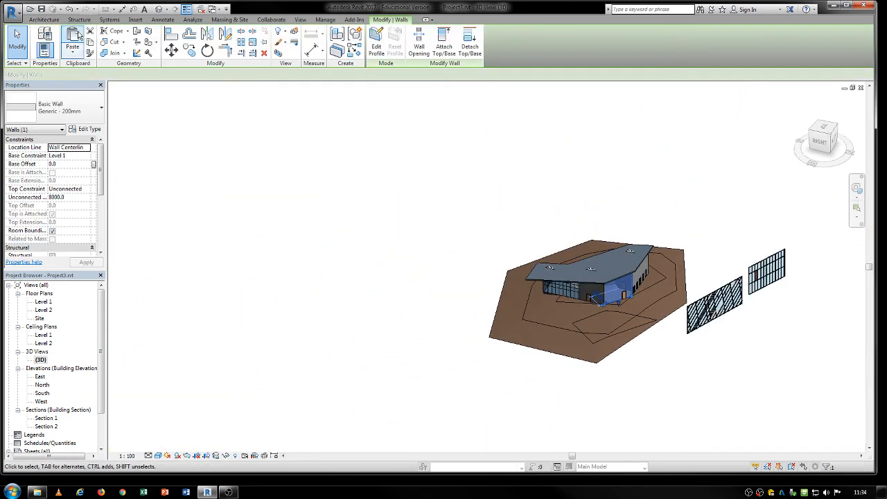
Draw a straight Generic - 200mm wall, 8000 mm high and about 18500 mm long, in front of the freestanding curtain walls
click(44, 20)
click(41, 39)
mouse_move(693, 354)
middle_down()
mouse_move(544, 310)
mouse_move(523, 289)
middle_up()
scroll(523, 288, up, 3)
click(489, 280)
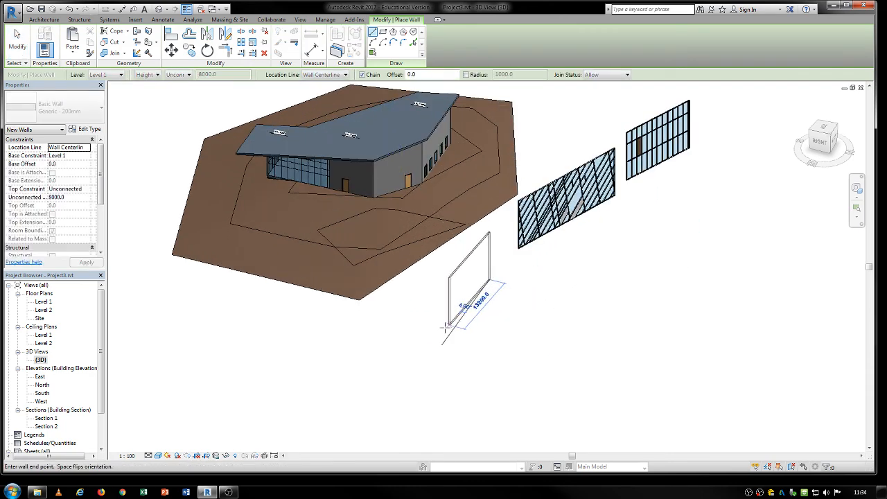
click(410, 338)
key(Escape)
key(Escape)
Move the new wall's end point to make it about 15600 mm long and lower its height to about 7288 mm
click(413, 298)
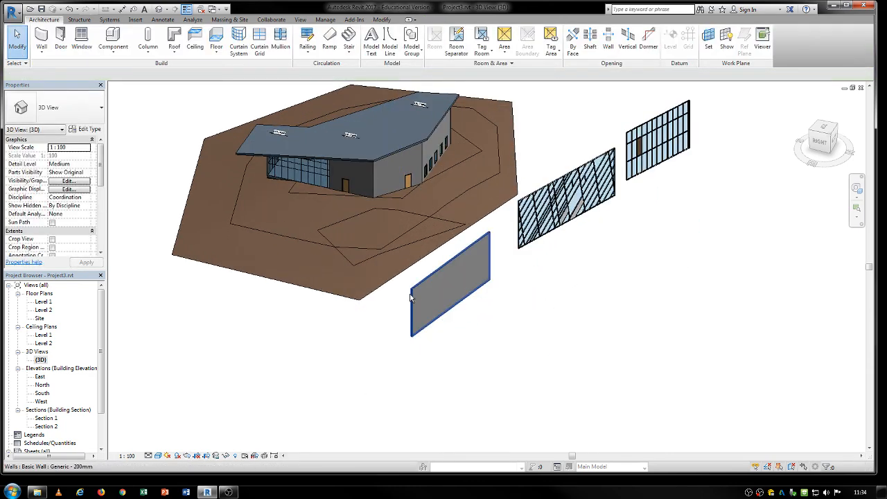
scroll(433, 280, up, 3)
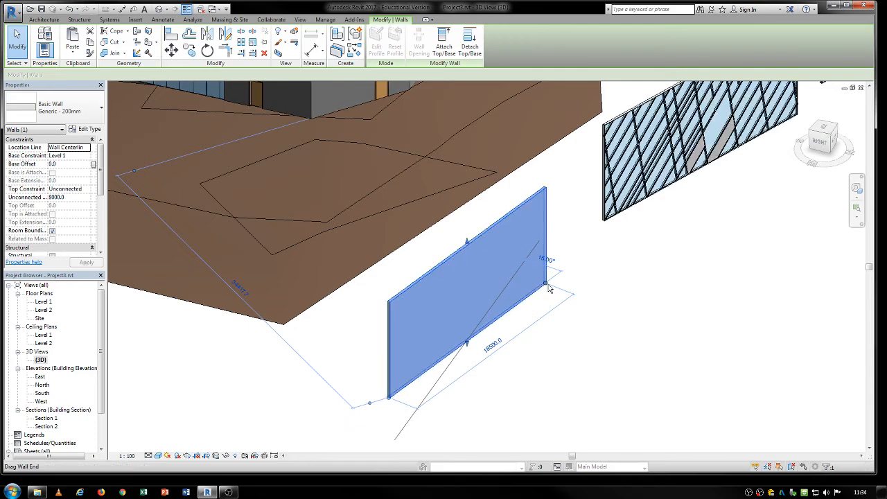
drag(548, 287, 555, 316)
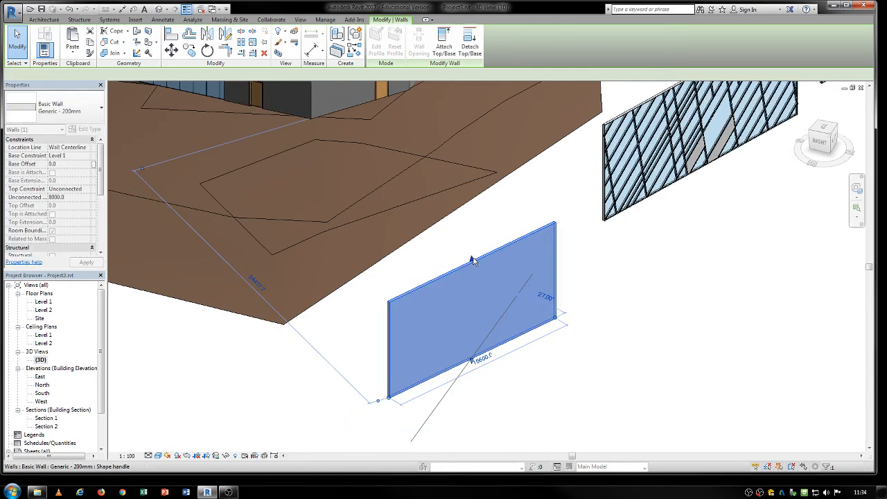
drag(483, 306, 471, 267)
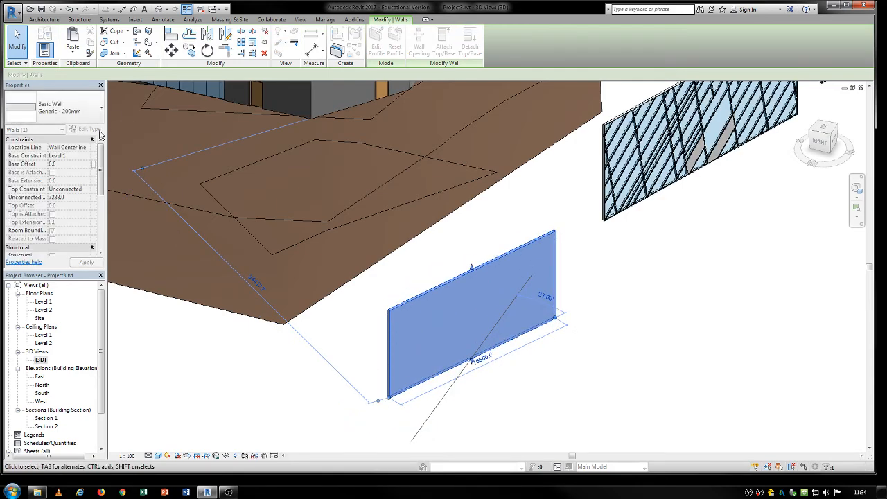
Edit the new wall's profile and sketch three connected lines from its upper edge, dipping down and rising to its far vertical edge
shift+middle_drag(478, 241, 513, 199)
click(374, 44)
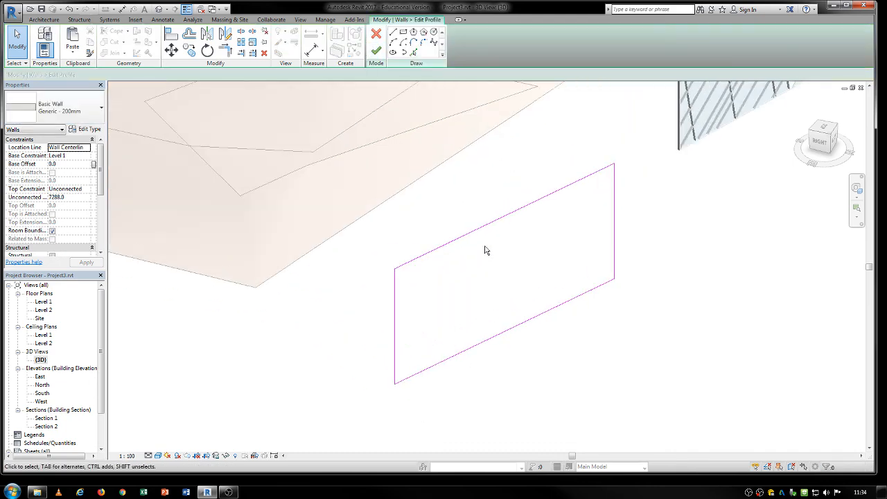
scroll(485, 245, up, 2)
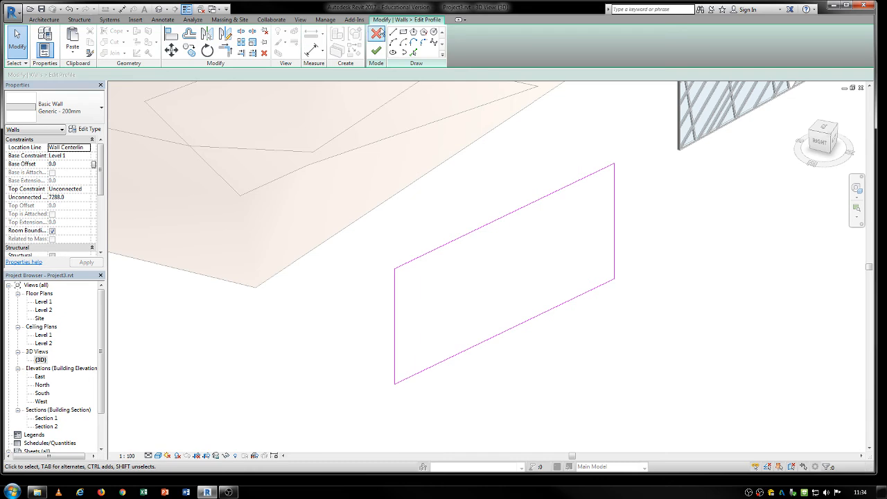
click(394, 33)
click(450, 242)
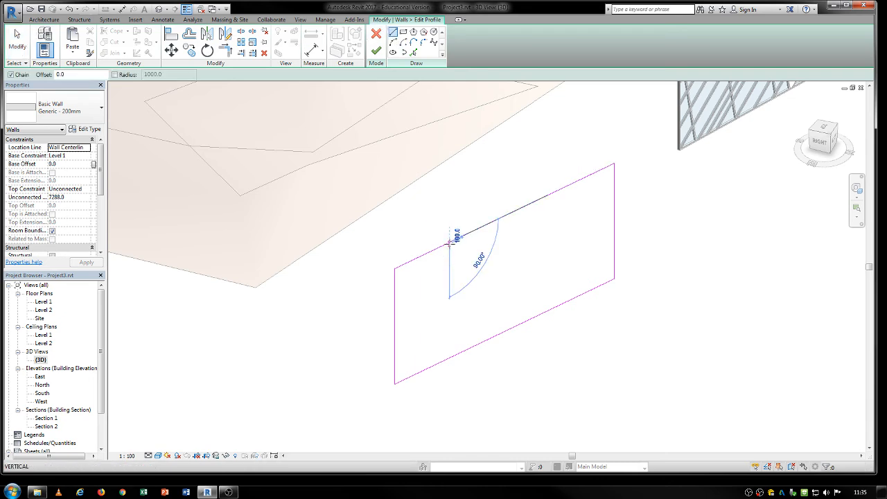
click(526, 284)
click(590, 262)
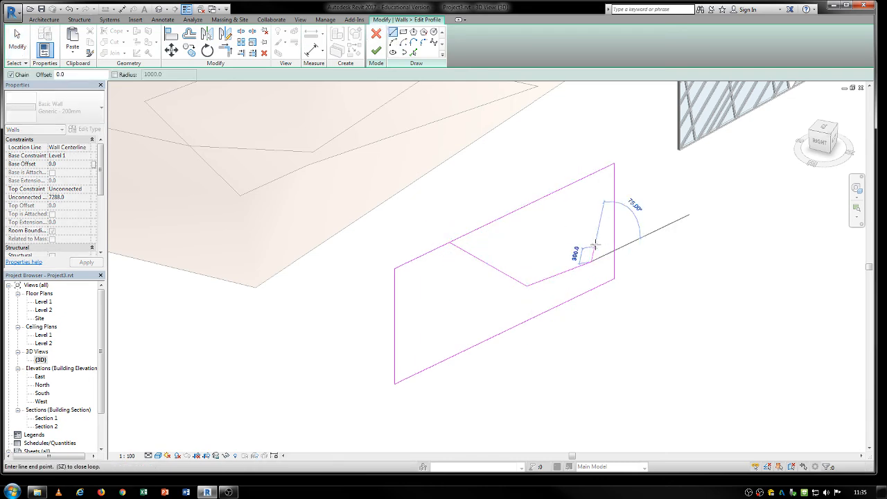
click(614, 198)
key(Escape)
key(Escape)
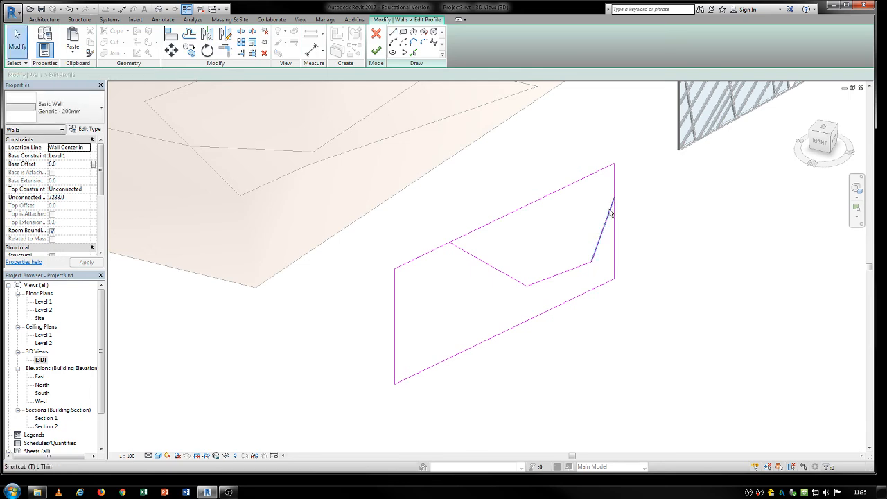
Trim the wall profile into one closed outline along the new sketched lines and finish the profile edit
key(t)
key(r)
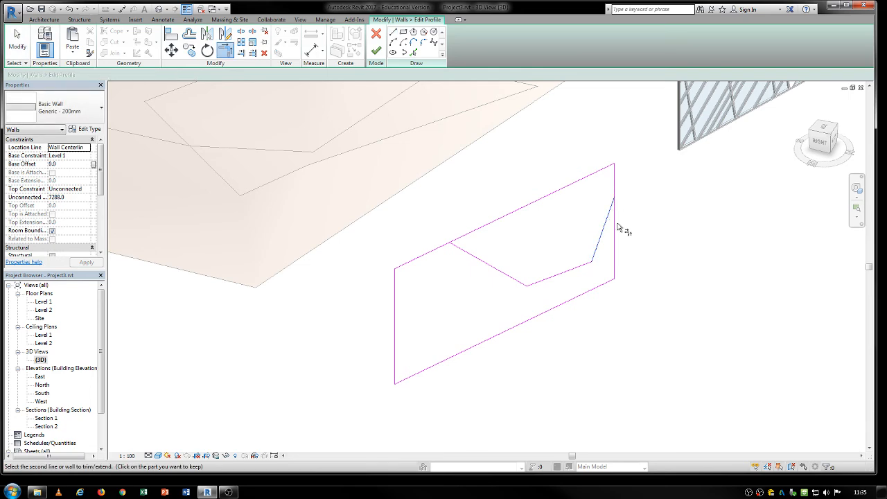
click(467, 252)
click(440, 251)
click(376, 50)
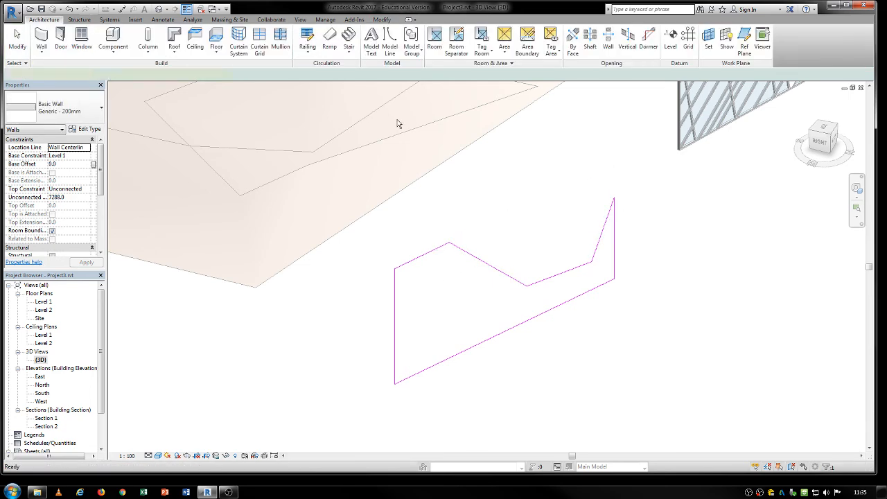
click(538, 222)
Examine the reshaped wall from several angles, select it to compare with its original outline, and clear the selection
shift+middle_drag(566, 238, 616, 272)
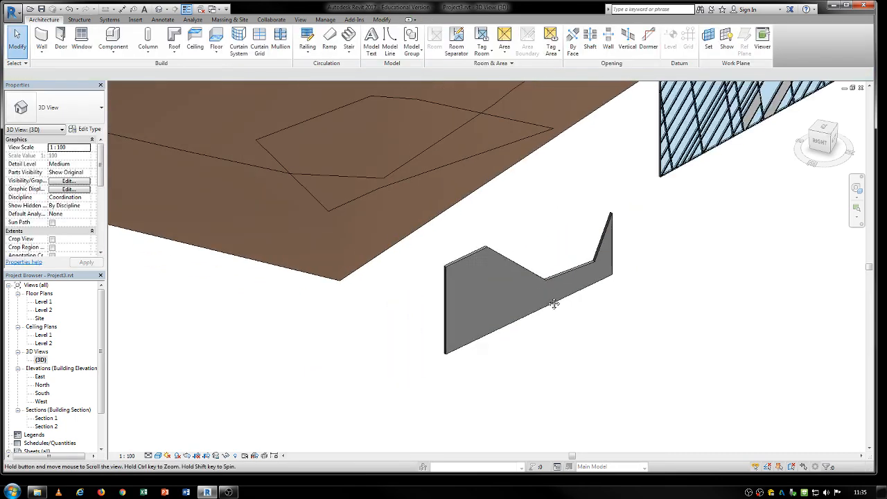
middle_drag(557, 302, 520, 339)
shift+middle_drag(520, 340, 563, 311)
shift+middle_drag(553, 260, 548, 245)
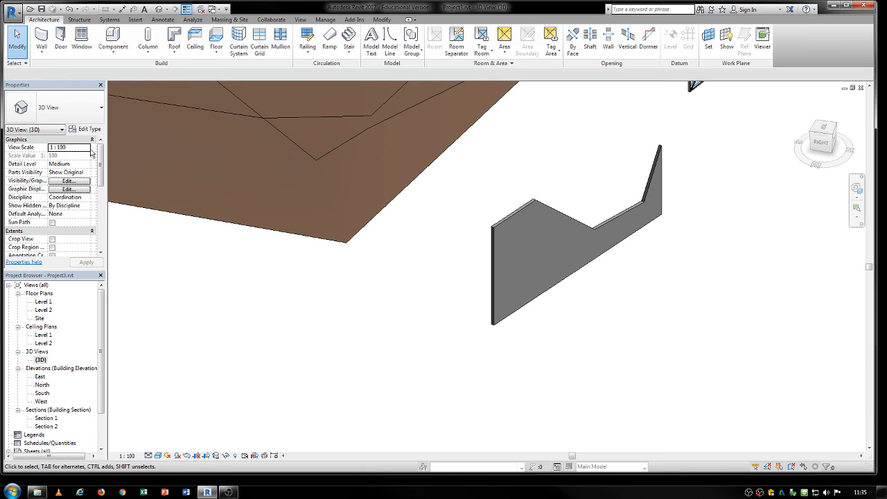
middle_drag(609, 313, 510, 331)
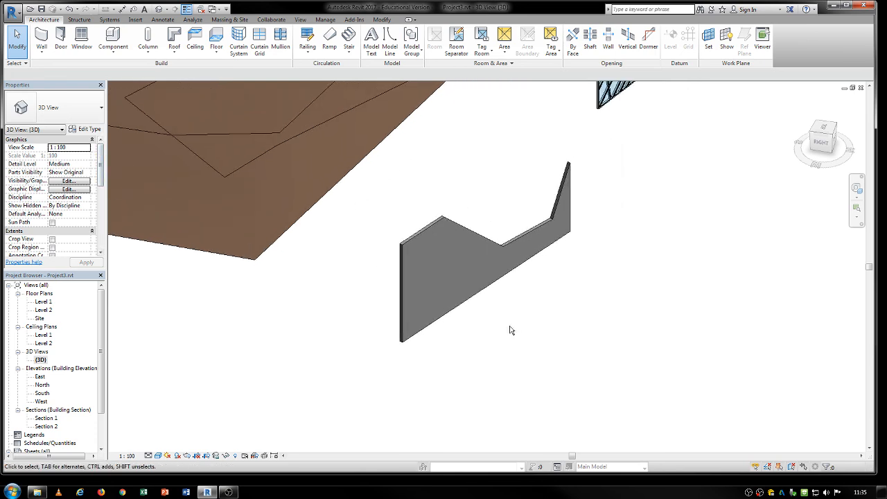
click(485, 232)
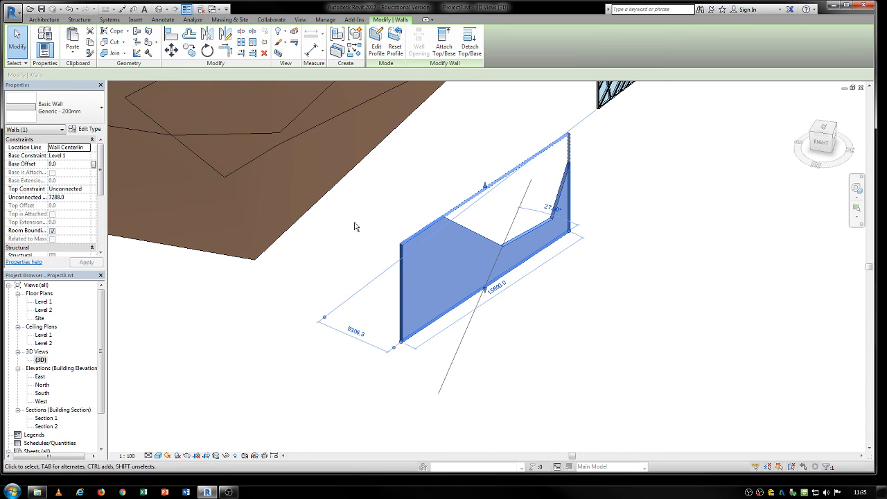
middle_drag(397, 254, 417, 262)
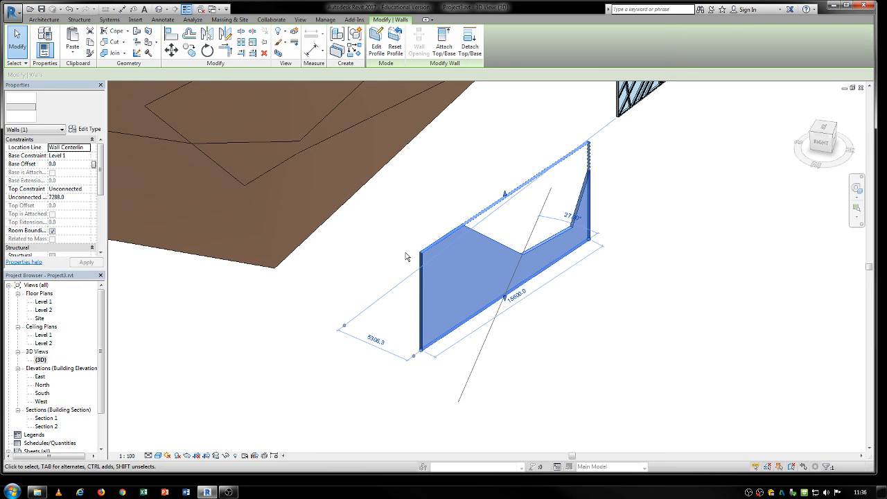
click(311, 406)
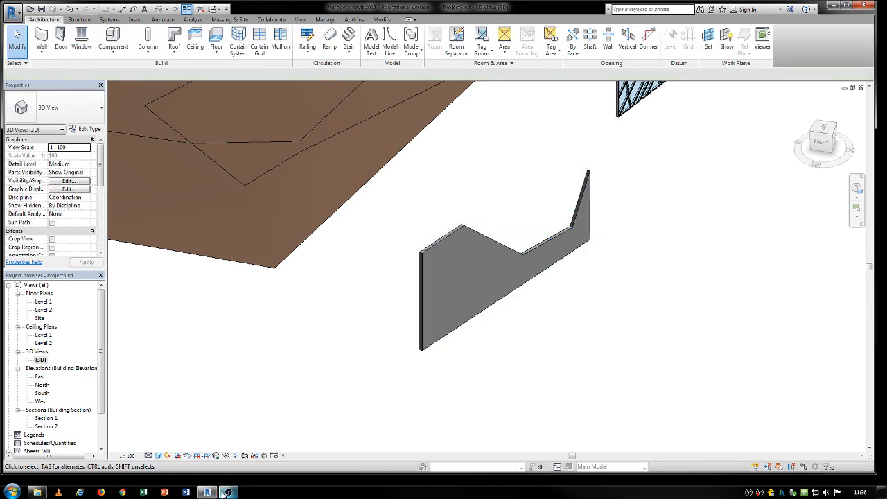